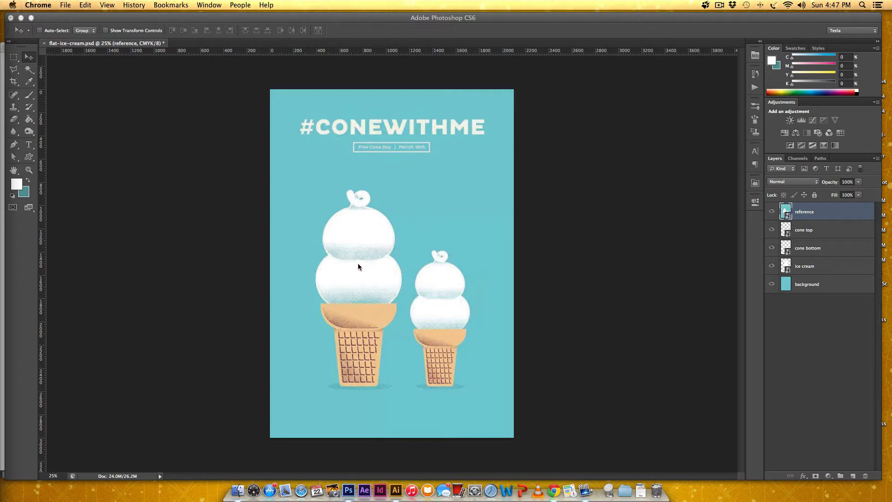
- Inspect the halftone shading on the scoops and cones of the reference artwork up close and hide the reference layer
left_click(388, 251)
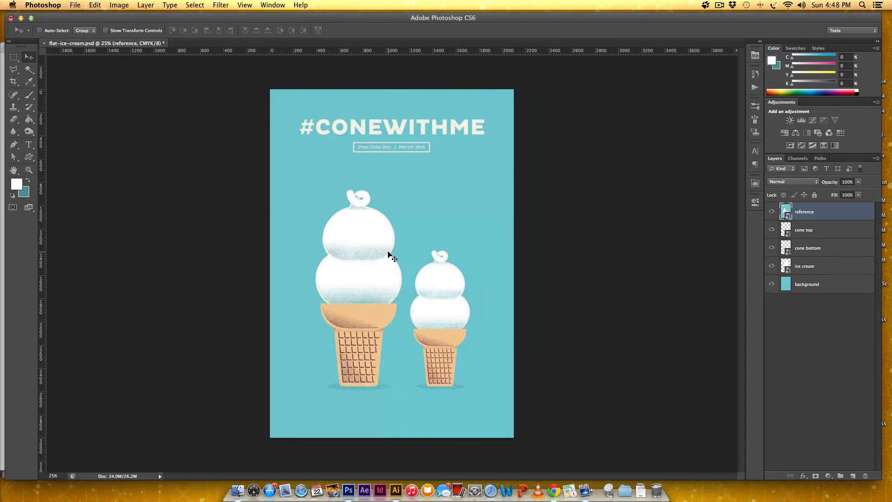
key("super+equal")
key("super+equal")
key("super+equal")
key("super+equal")
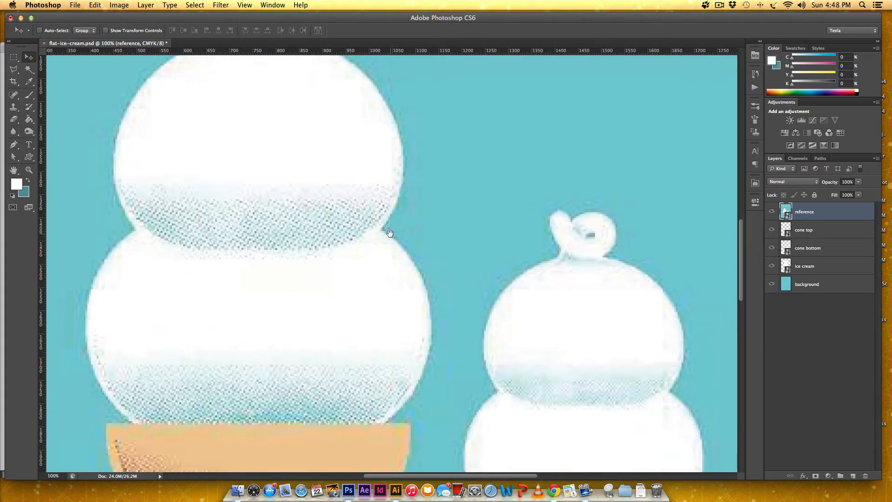
left_click_drag(390, 234, 481, 315)
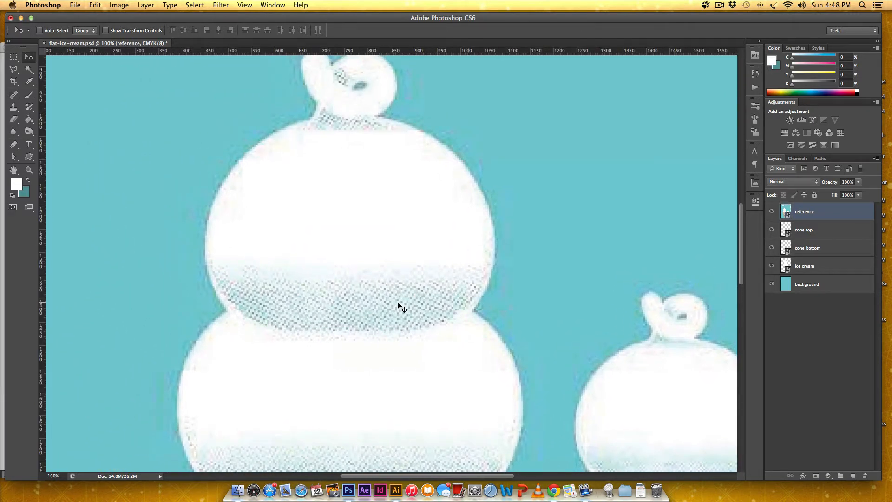
scroll(404, 316, "down", 6)
scroll(405, 315, "down", 10)
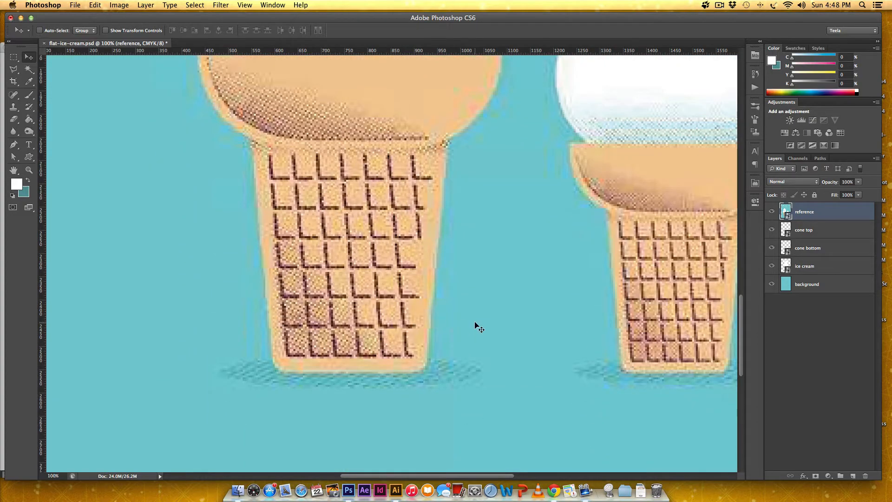
key("super+minus")
key("super+minus")
key("super+minus")
key("super+minus")
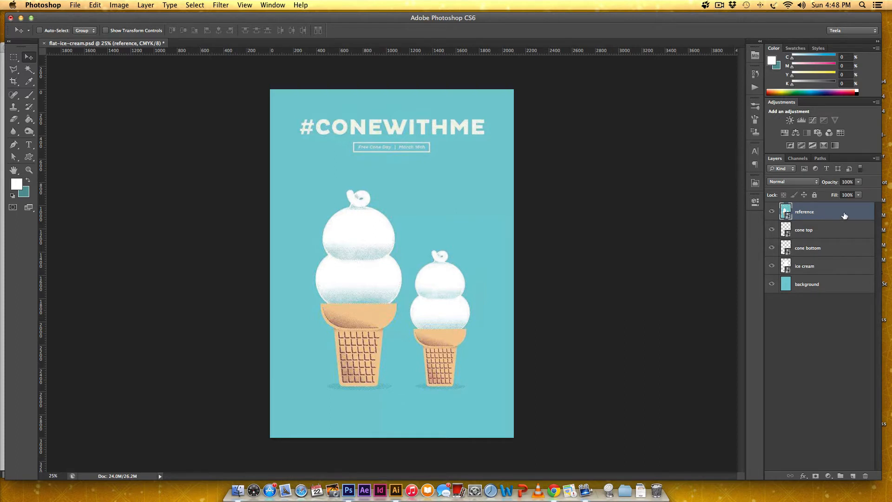
left_click(772, 211)
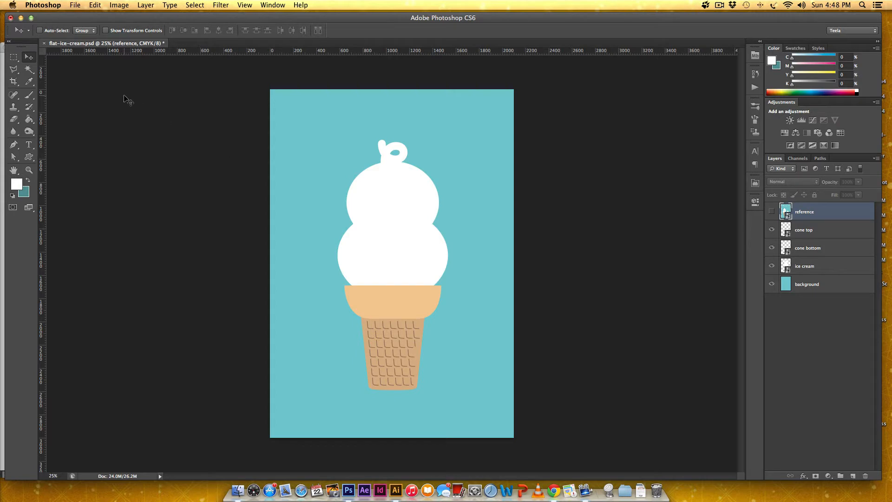
- Create a new document 5 inches wide and 5 inches high
left_click(75, 5)
left_click(82, 17)
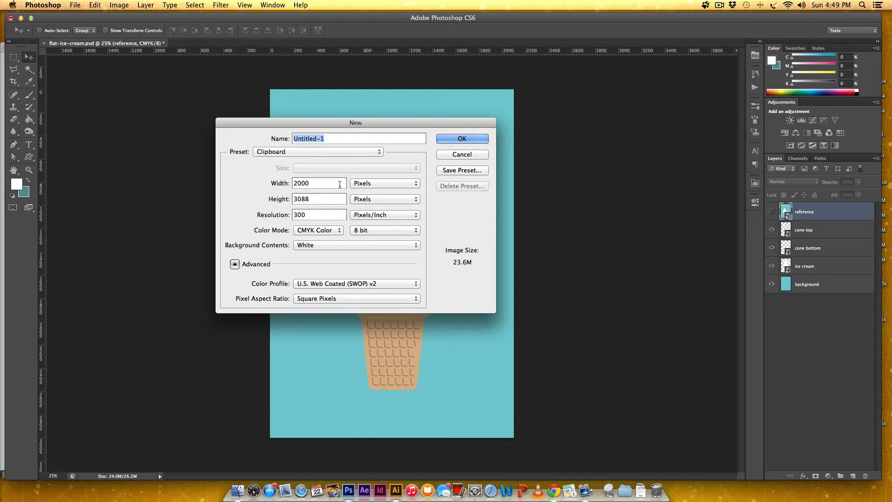
left_click(381, 183)
left_click(374, 192)
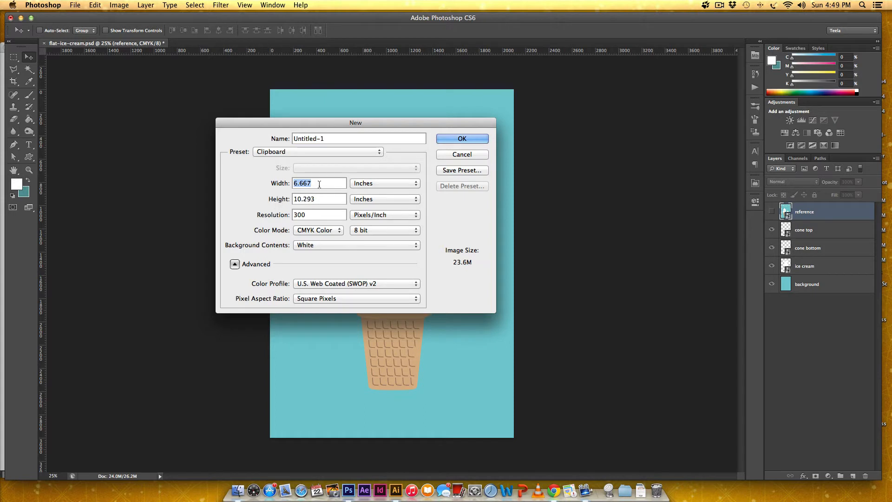
type("5")
key("Tab")
type("5")
left_click(470, 139)
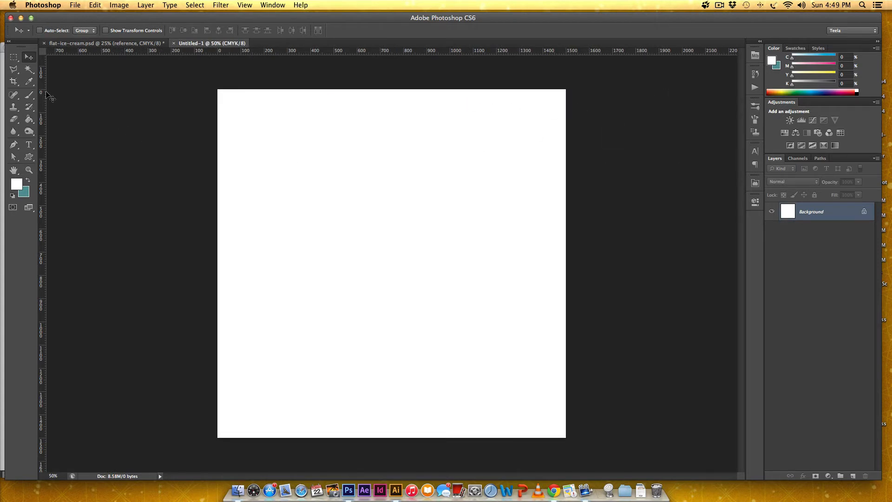
- Select a wide rectangular area around the middle of the canvas and add a new layer for it
left_click(13, 57)
left_click_drag(310, 196, 506, 331)
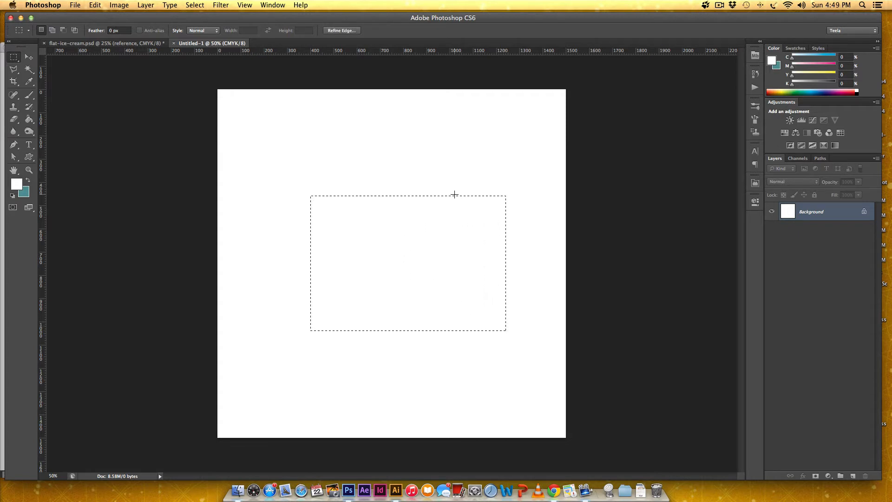
mouse_move(456, 195)
left_mouse_down()
mouse_move(427, 188)
mouse_move(442, 185)
left_mouse_up()
left_click(853, 476)
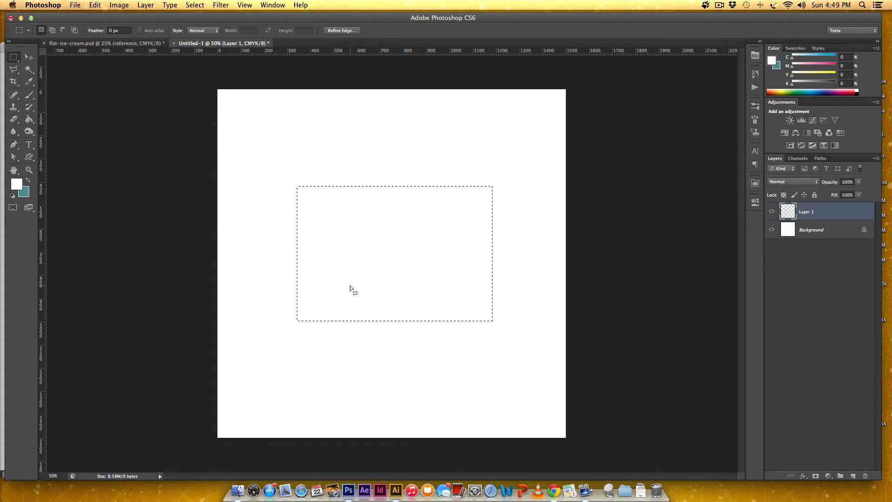
- Reset the colors to default, swap them so black is the background color, fill the selection with black and deselect it
left_click(13, 197)
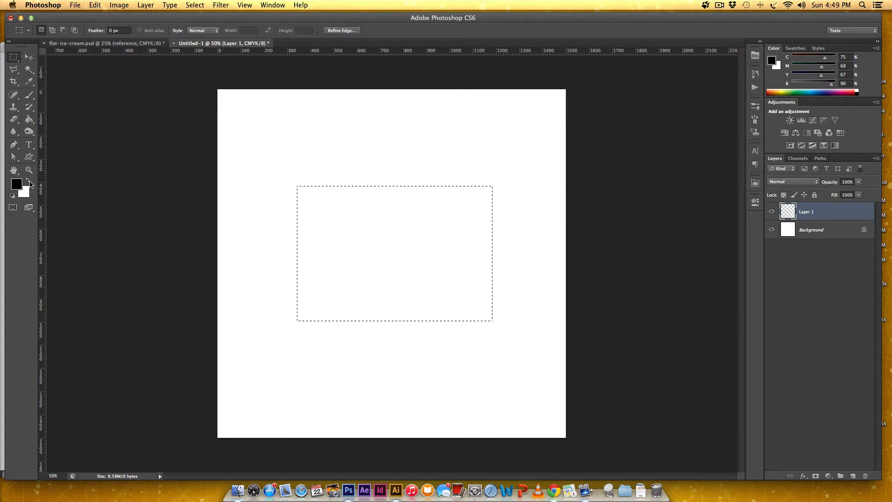
key("x")
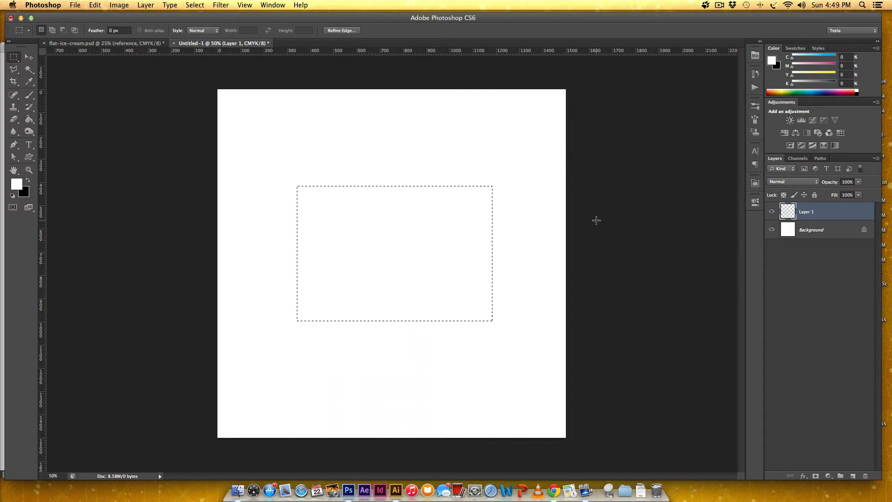
key("super+BackSpace")
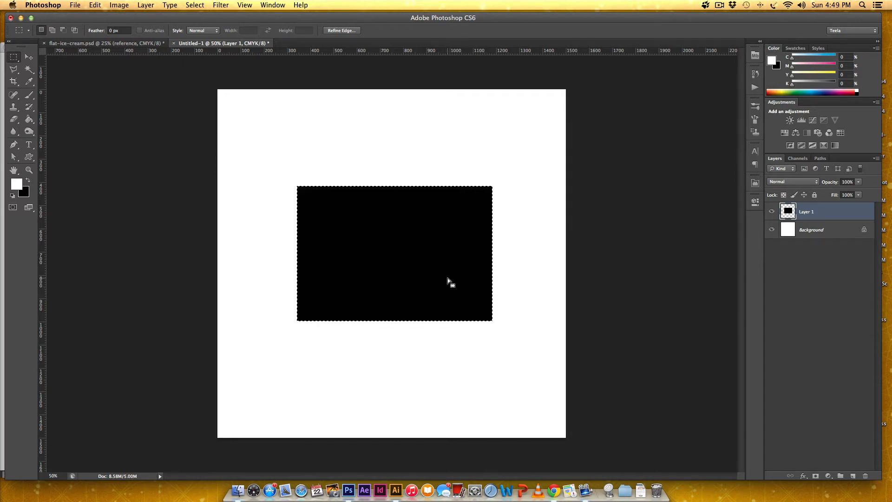
key("super+d")
key("v")
- Apply a Gaussian Blur with a radius of 50.1 pixels to the black rectangle
left_click(220, 5)
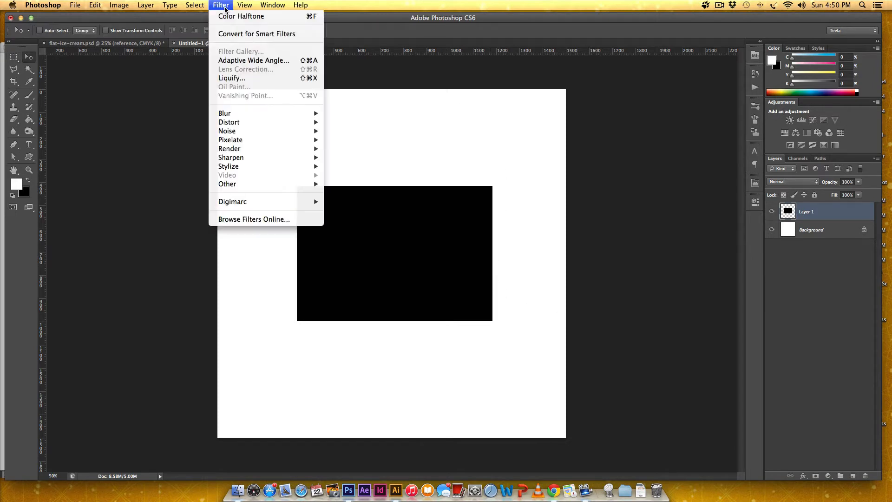
mouse_move(310, 113)
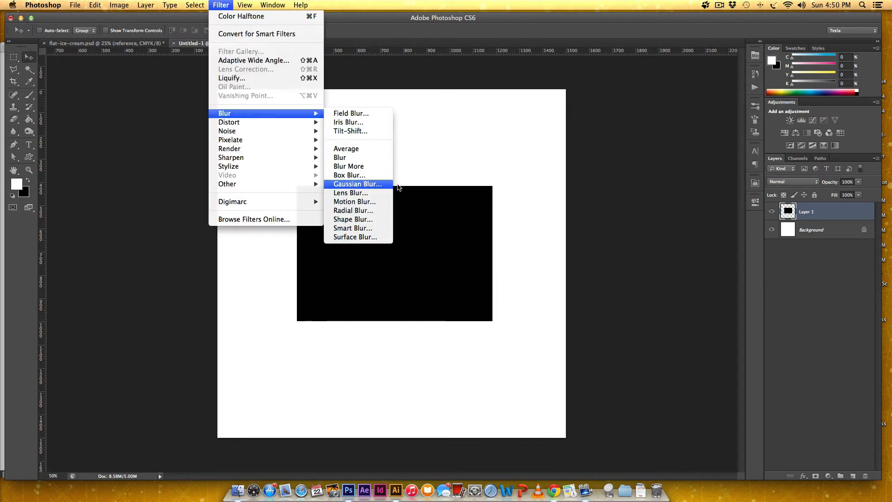
left_click(368, 184)
left_click_drag(623, 295, 626, 292)
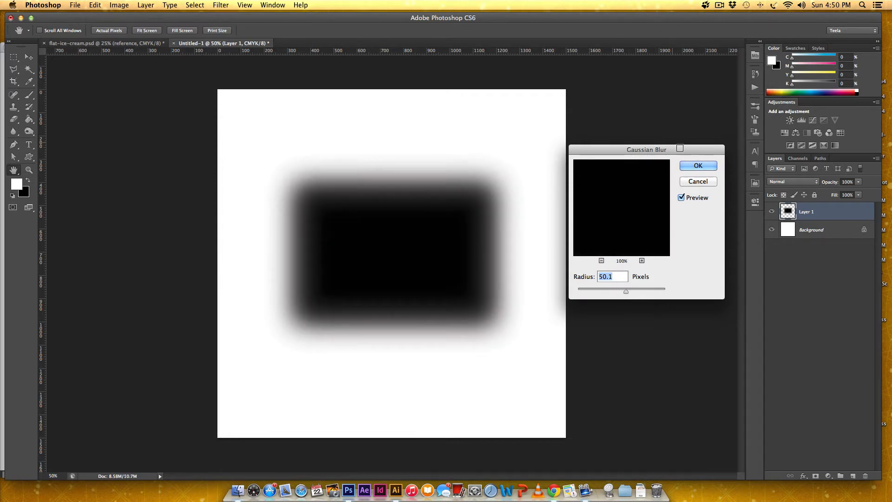
left_click(699, 166)
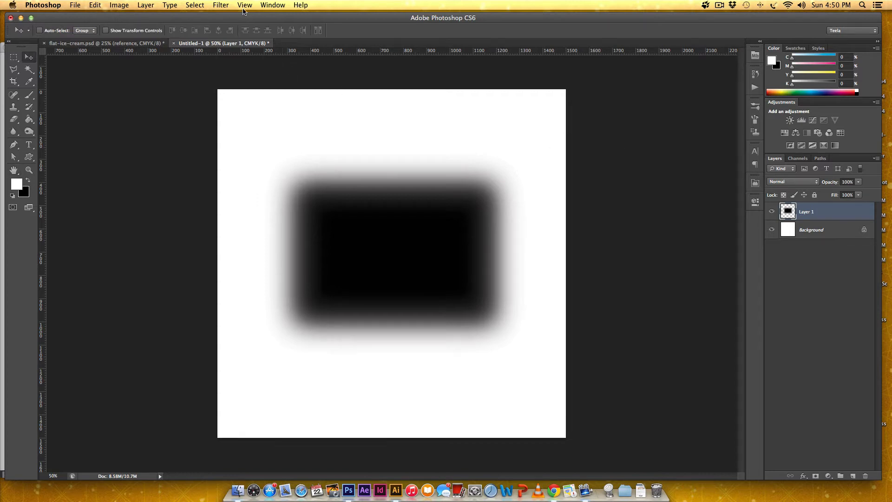
- Apply the Color Halftone filter to the blurred rectangle with a maximum radius of 8 pixels and all channel angles at 0
left_click(219, 5)
mouse_move(245, 141)
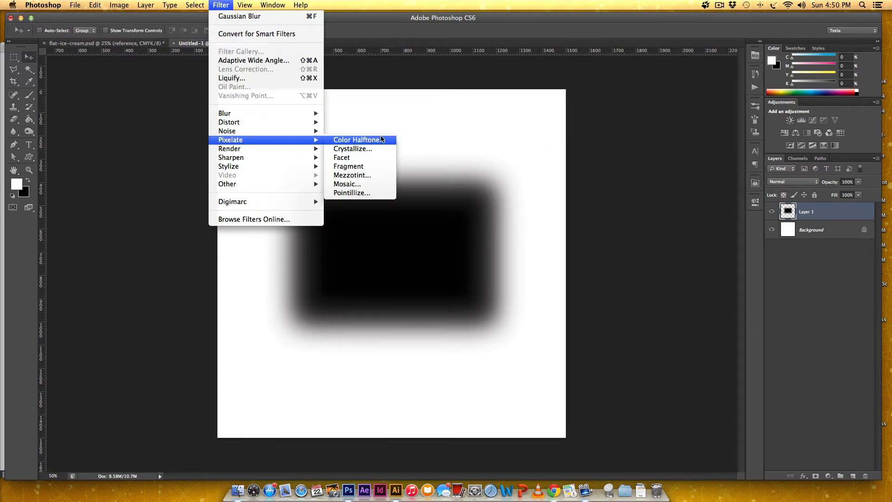
left_click(384, 142)
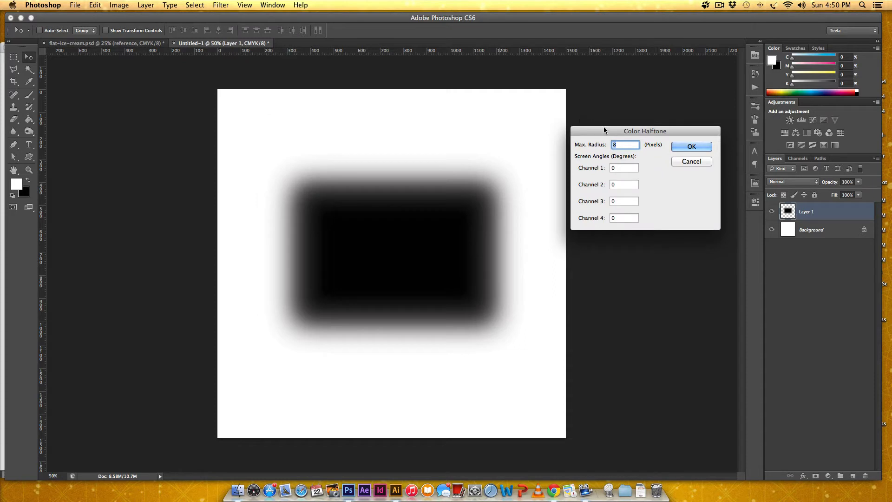
left_click_drag(605, 135, 614, 151)
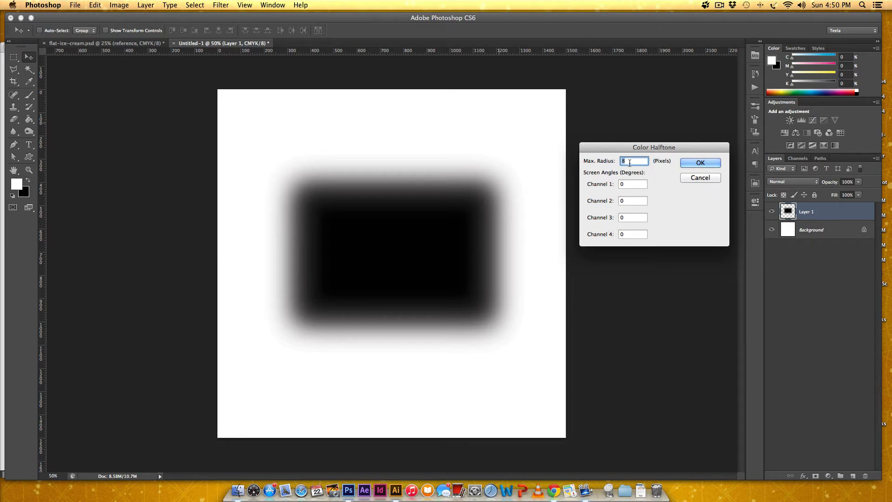
left_click(703, 164)
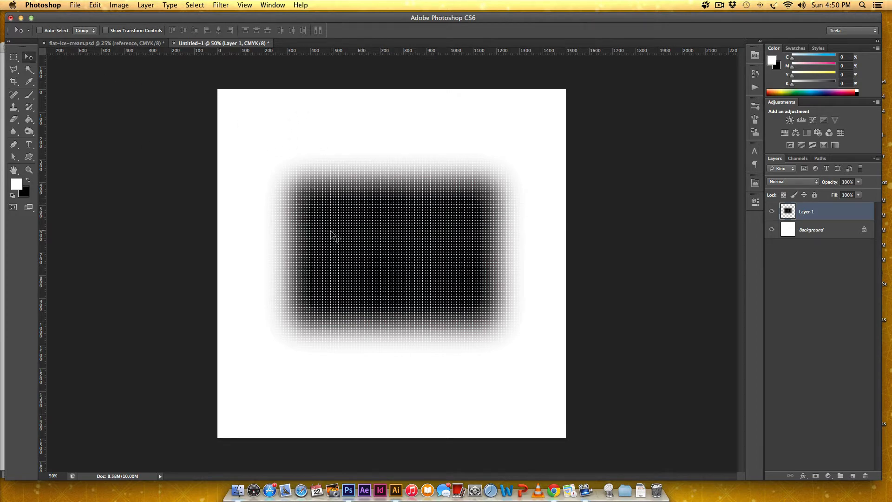
- Copy the halftone rectangle into flat-ice-cream.psd and center it horizontally over the two ice cream scoops
left_click_drag(349, 225, 379, 266)
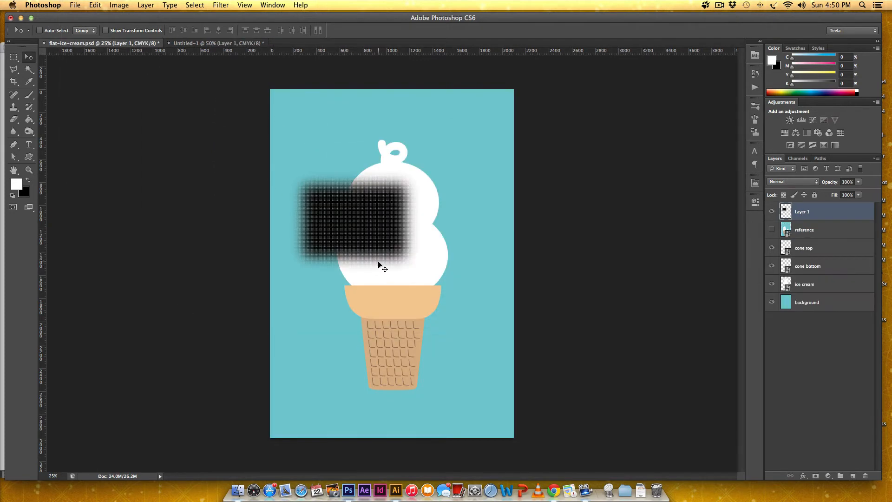
left_click_drag(366, 230, 395, 240)
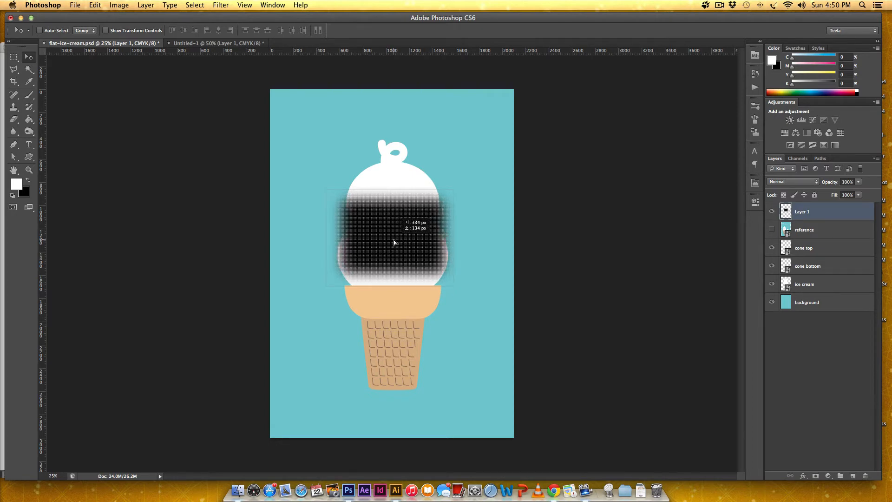
left_click_drag(394, 240, 394, 239)
- Place the halftone layer directly below the reference layer and rename it "black halftone"
left_click_drag(839, 214, 830, 238)
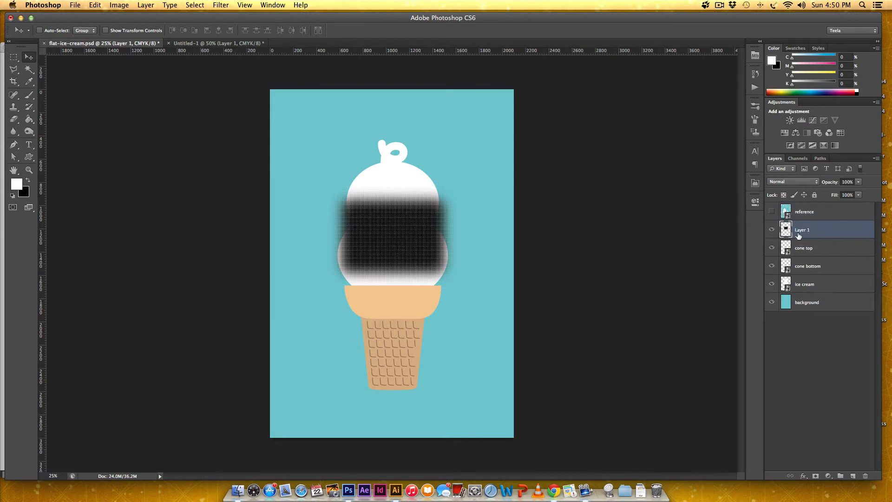
double_click(801, 231)
type("black halftone")
key("Return")
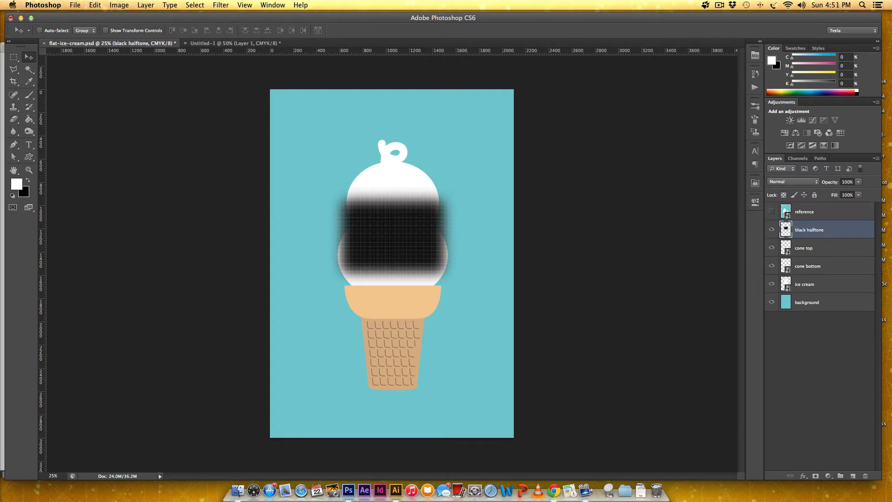
- Compare with the reference shading and move the black halftone down so its fading upper edge covers the base of the lower scoop
key("super+equal")
key("super+equal")
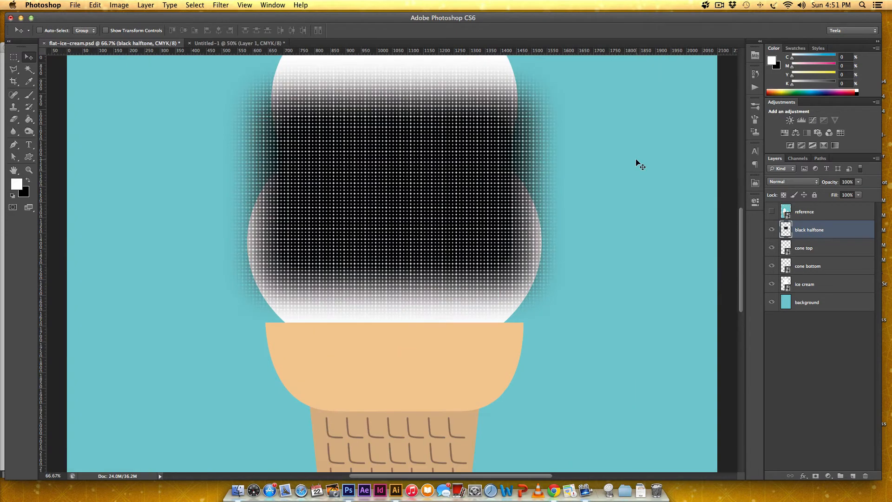
left_click(772, 211)
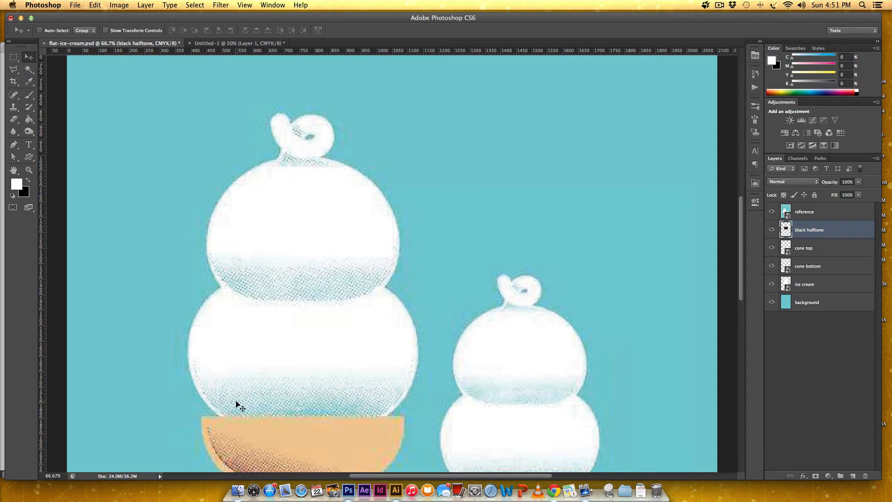
left_click(772, 212)
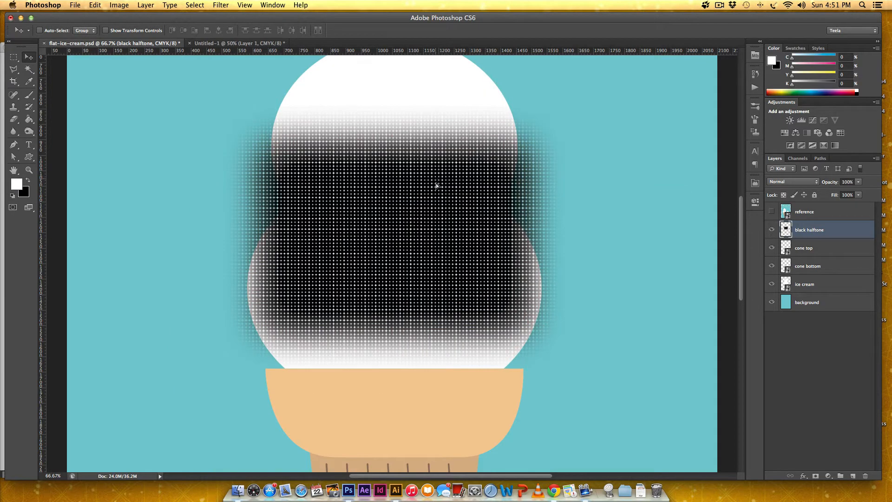
left_click_drag(436, 186, 435, 353)
scroll(491, 200, "down", 2)
left_click(772, 212)
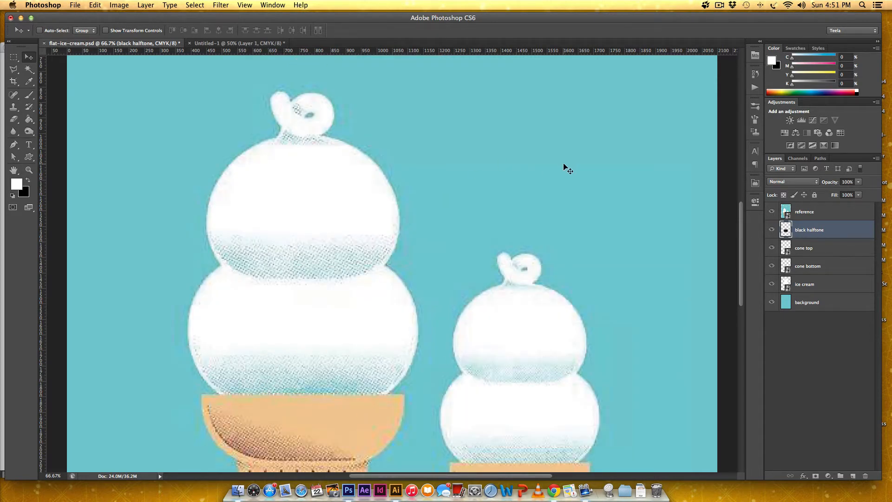
left_click(772, 211)
left_click(772, 212)
left_click(772, 212)
scroll(389, 349, "down", 4)
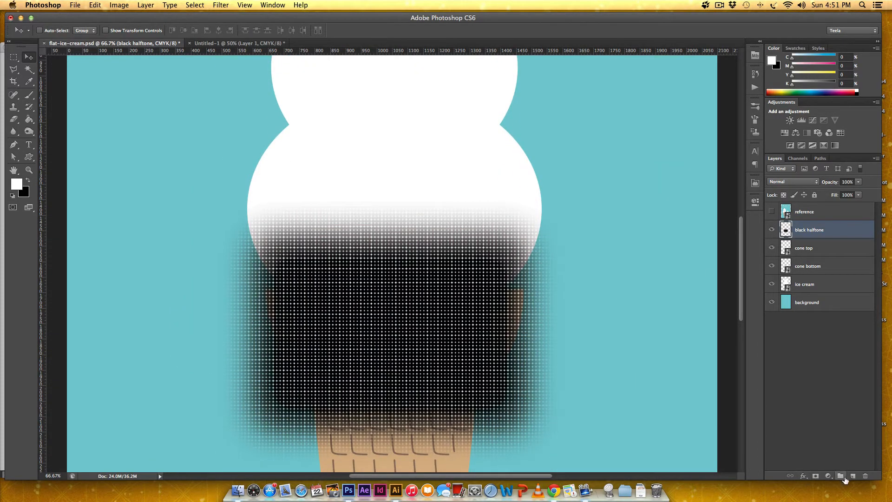
- Add a new layer above the black halftone and select a rectangular area enclosing the whole halftone
left_click(852, 476)
scroll(567, 328, "down", 4)
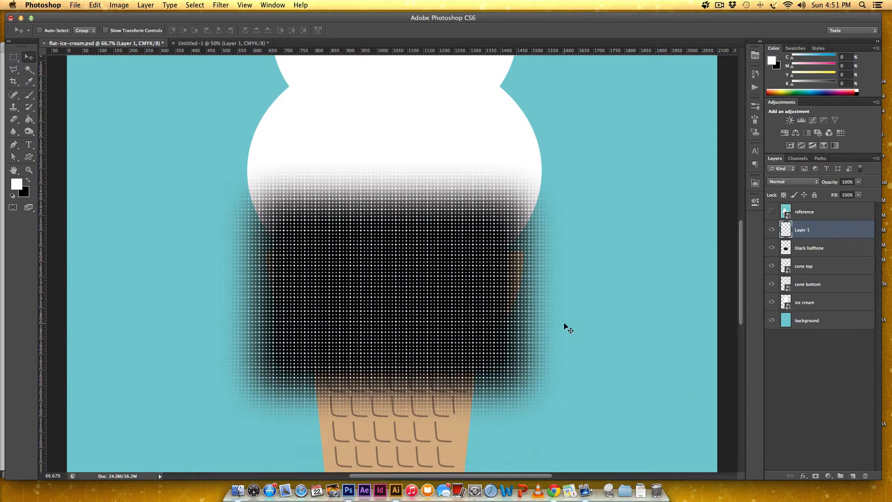
key("m")
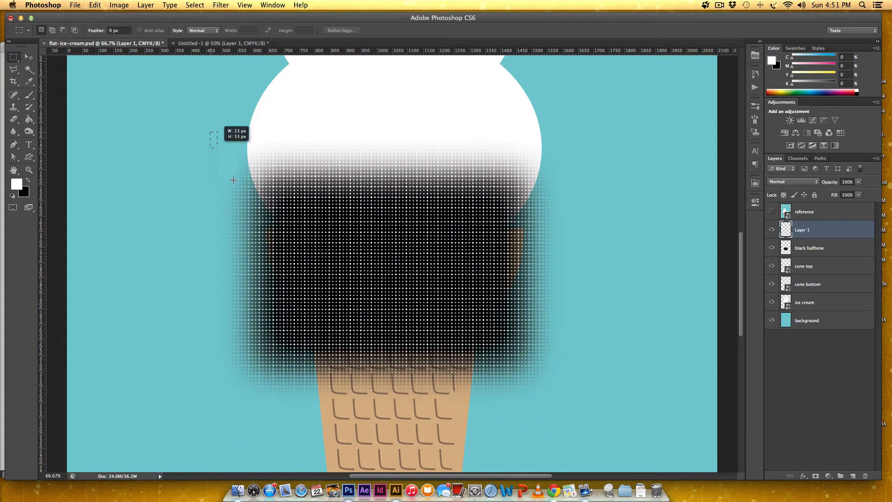
left_click_drag(233, 180, 581, 398)
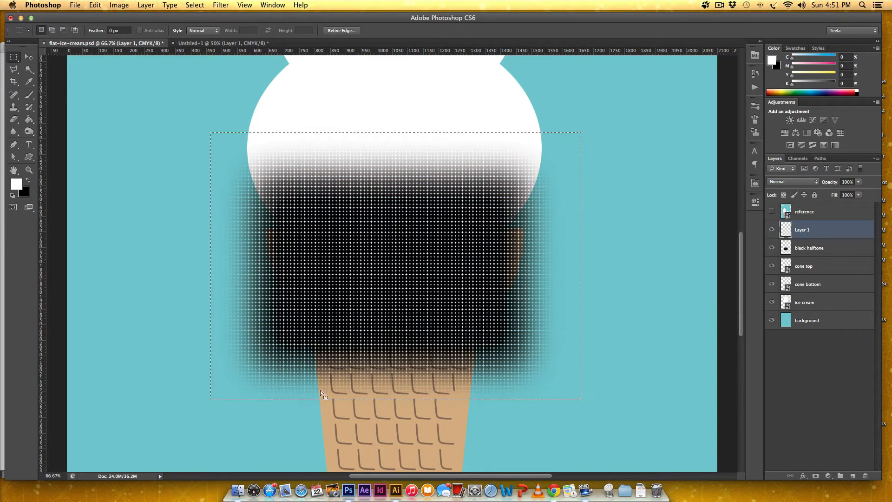
- Set the background color to a darker shade of the artwork's sampled teal, hex 5b9ea3
left_click(27, 196)
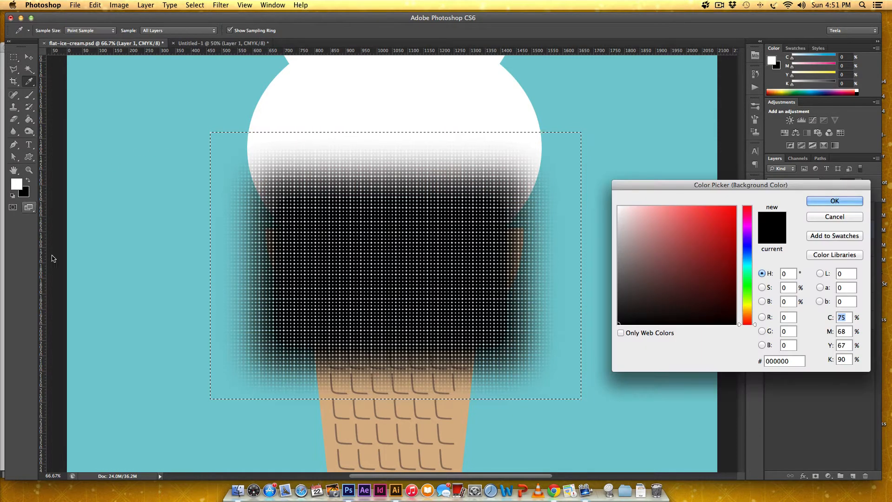
left_click(144, 163)
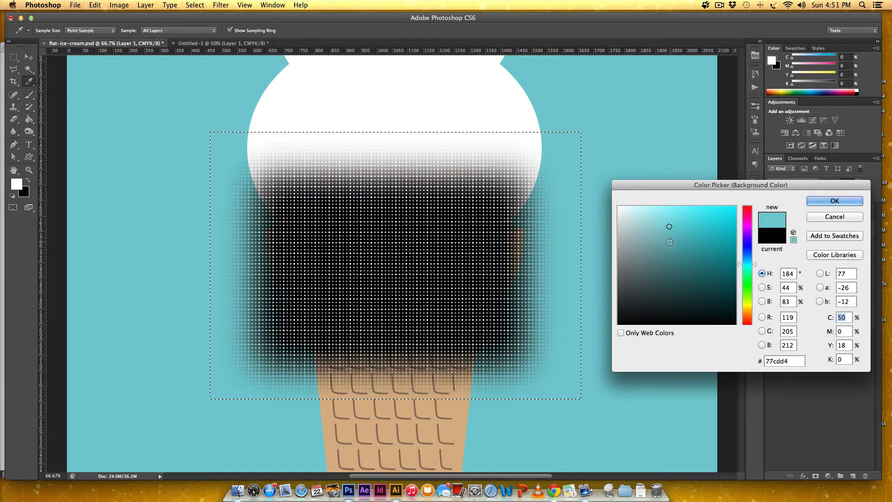
left_click(670, 248)
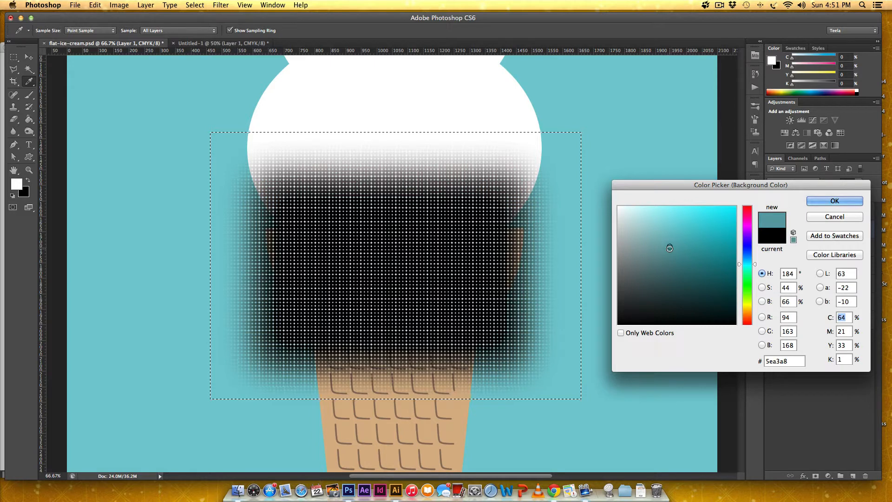
left_click(669, 249)
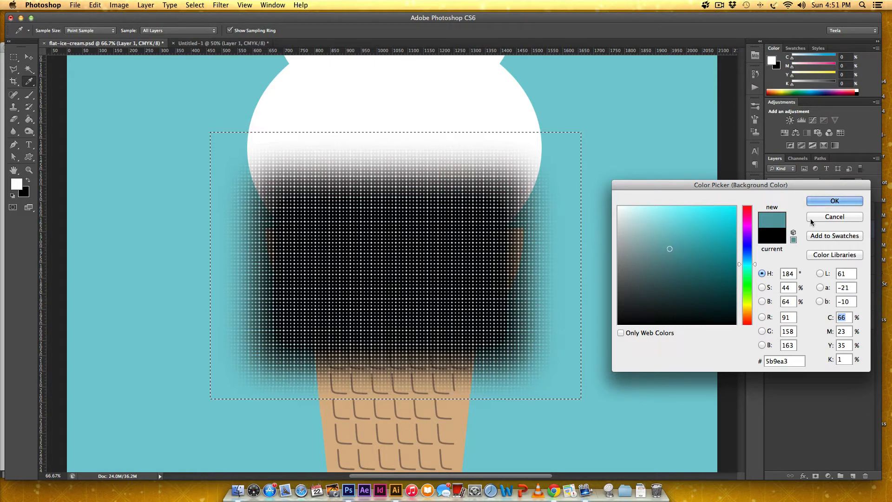
left_click(855, 201)
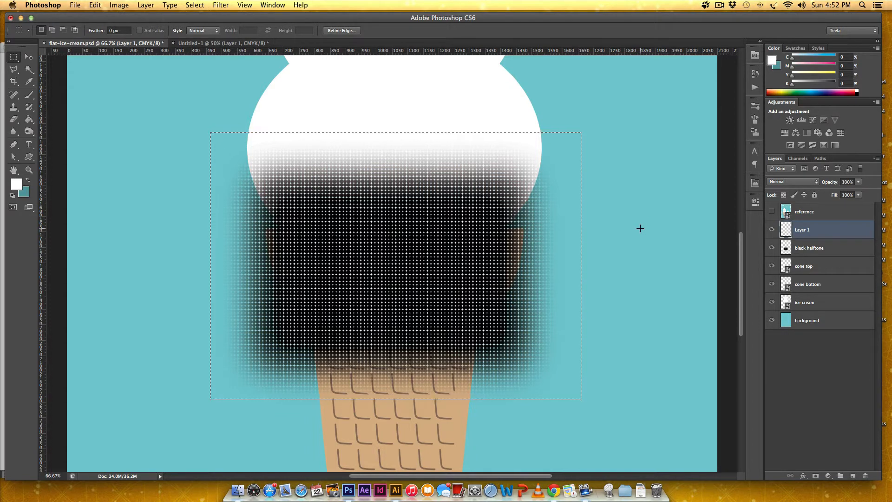
- Fill the rectangular selection on the new layer with the dark teal background color, deselect, and rename the layer "color"
key("super+BackSpace")
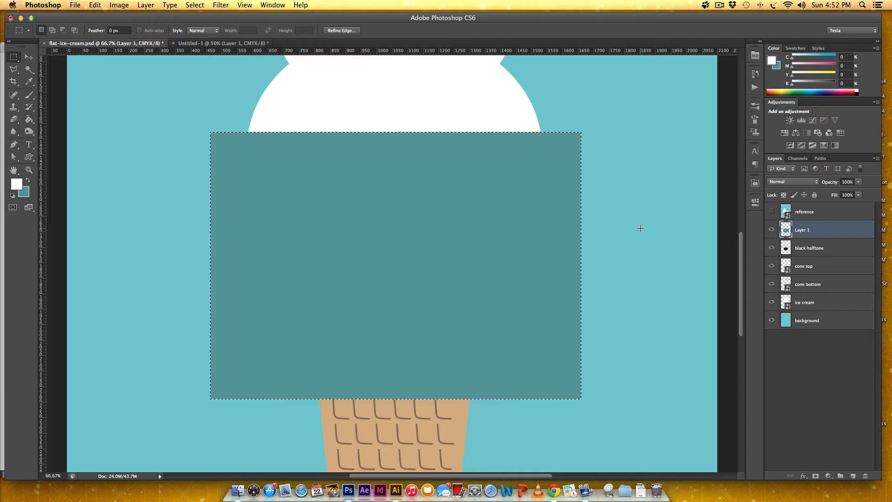
key("super+d")
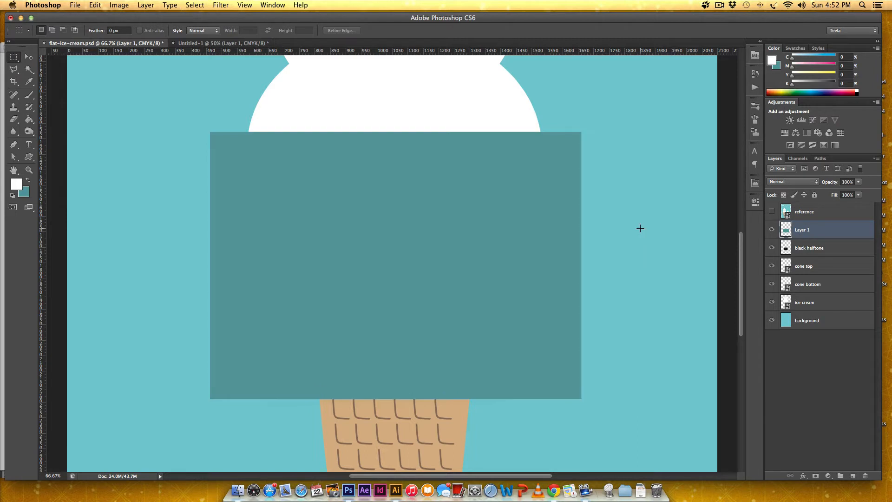
double_click(811, 231)
type("color")
key("Return")
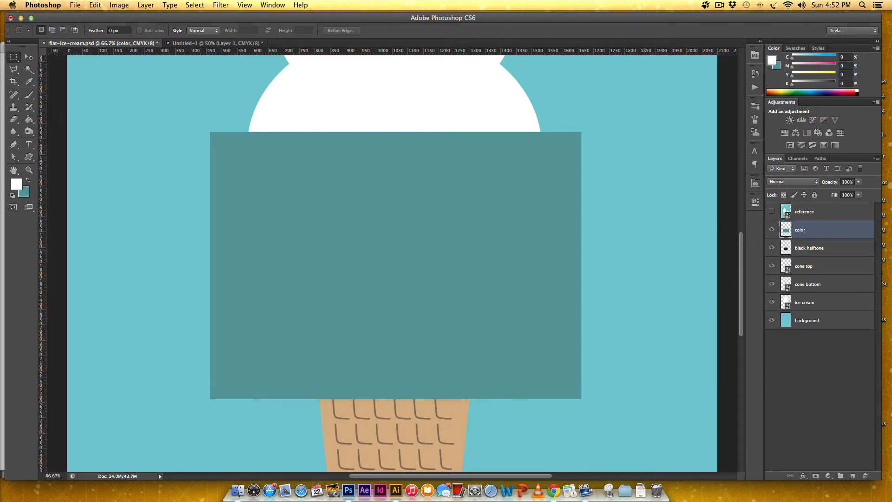
- Set the color layer's blending mode to Screen and clip it to the black halftone layer
left_click(785, 183)
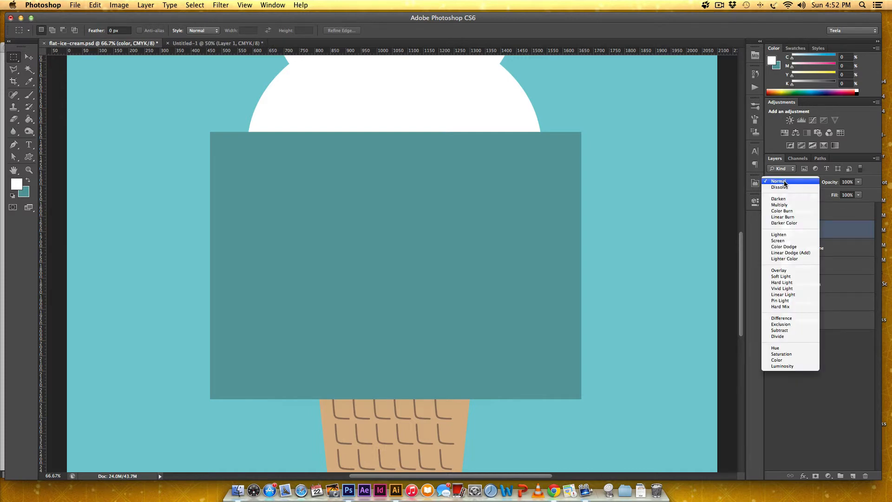
left_click(779, 240)
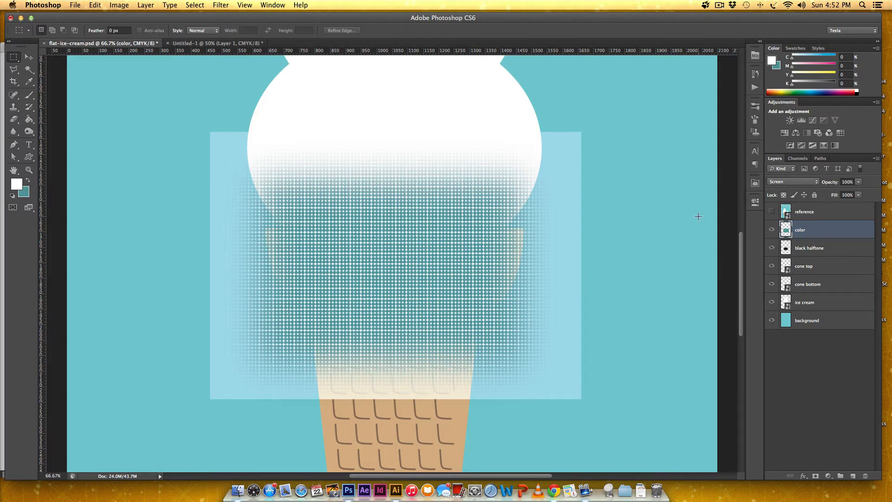
right_click(814, 235)
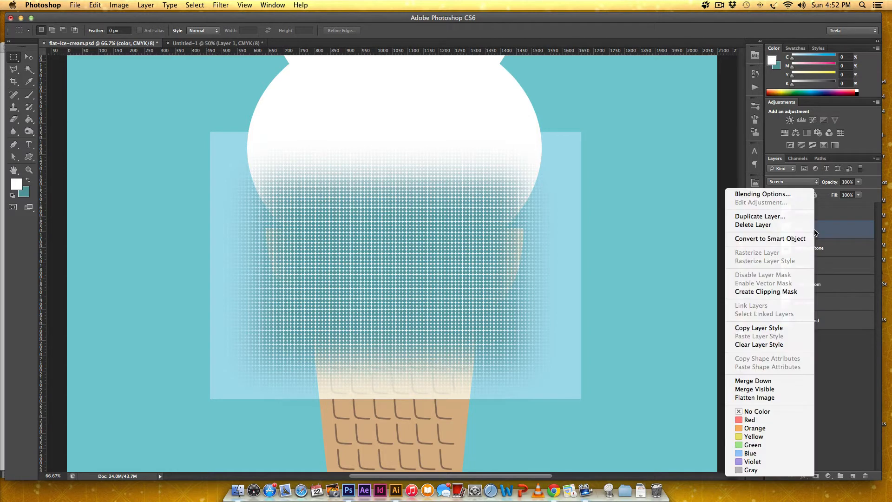
left_click(792, 292)
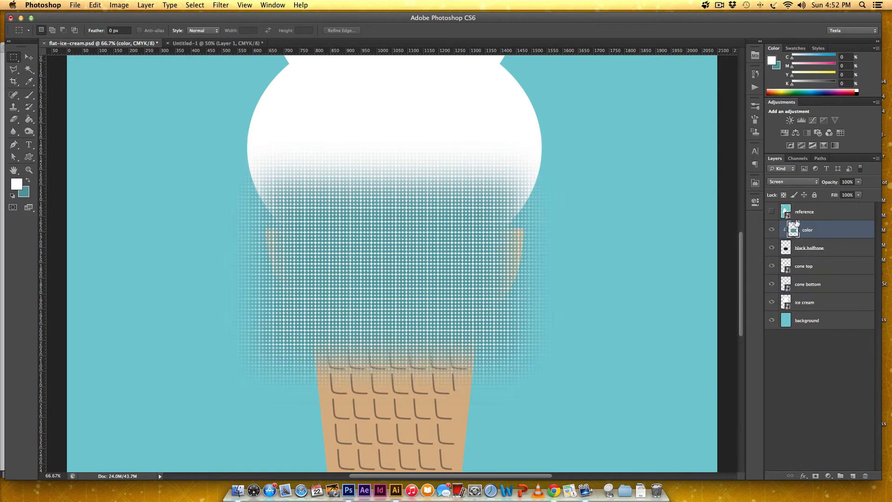
- Group the color and black halftone layers and name the group "dark blue halftone"
left_click(845, 253, "shift")
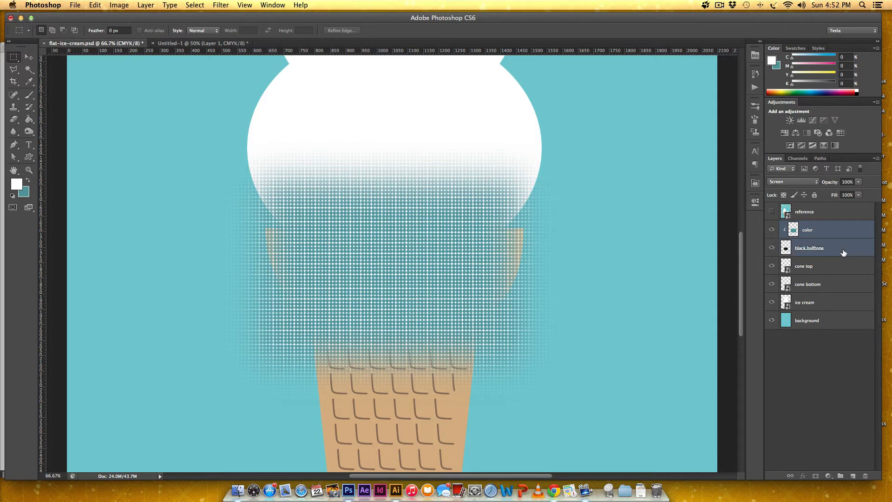
key("super+g")
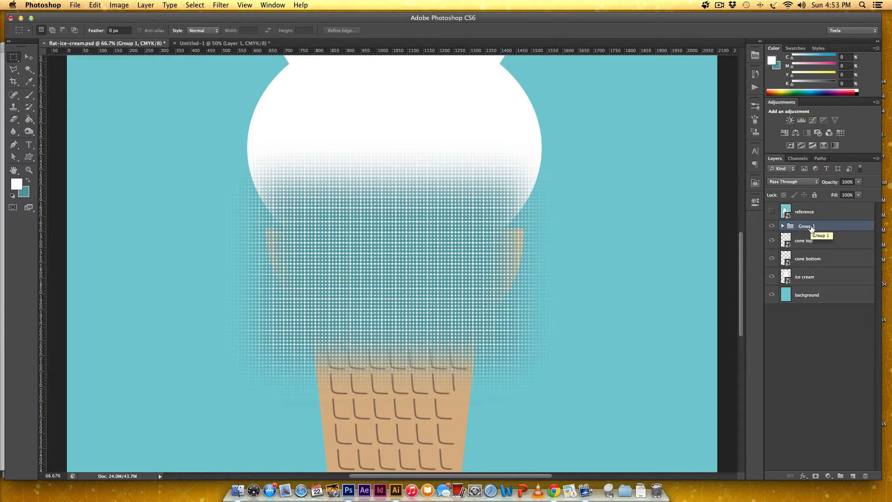
double_click(809, 226)
type("dark blue halftone")
key("Return")
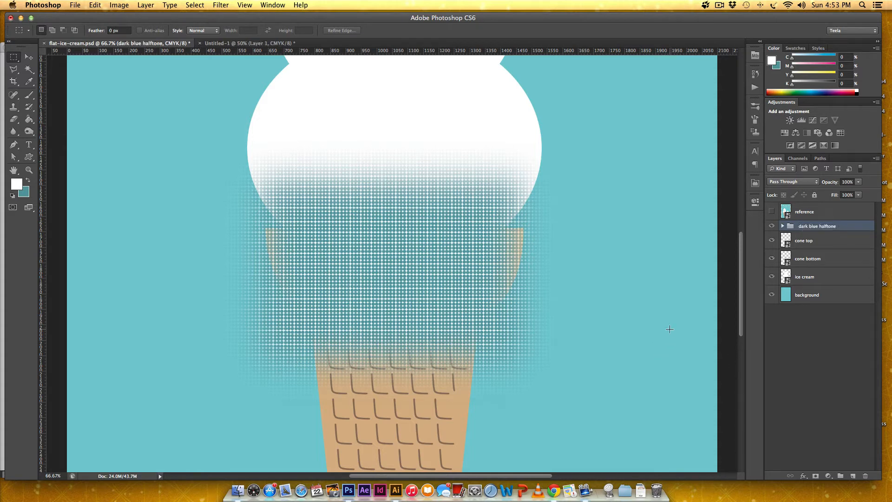
- Check the scoop shading in the reference, and duplicate the dark blue halftone group twice with both copies hidden
left_click(772, 211)
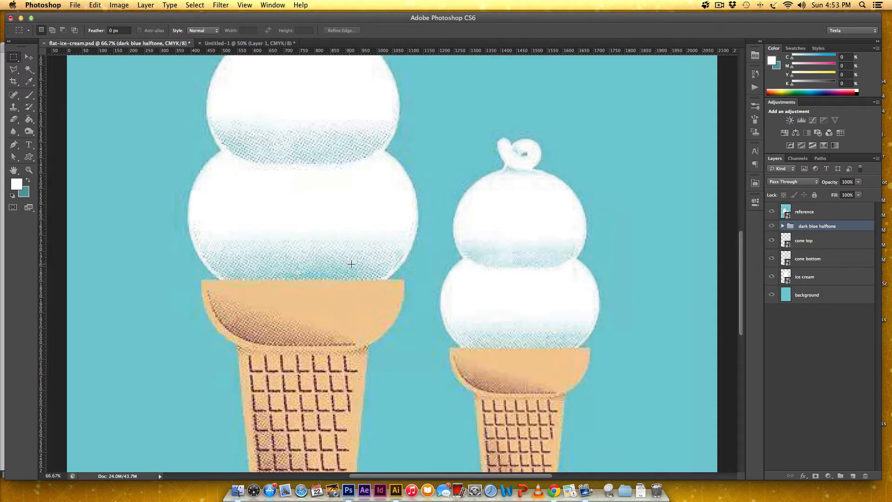
right_click(352, 262)
key("Escape")
scroll(363, 242, "up", 3)
scroll(357, 245, "up", 4)
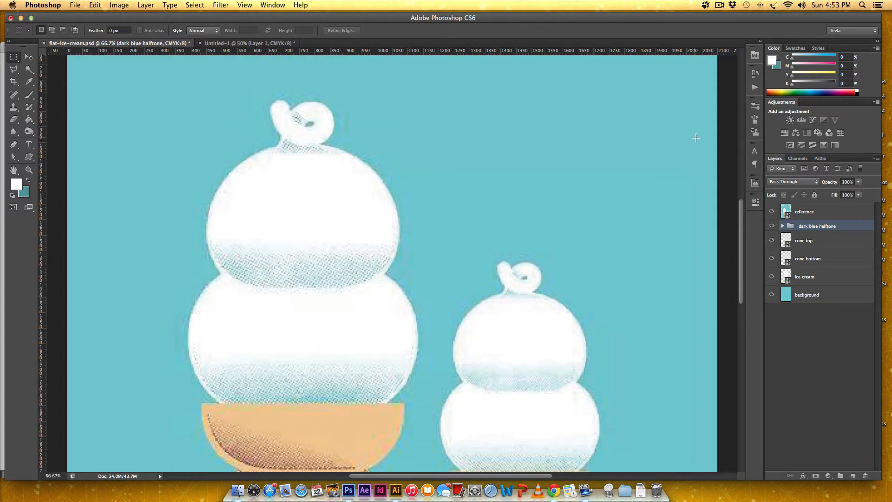
left_click(772, 212)
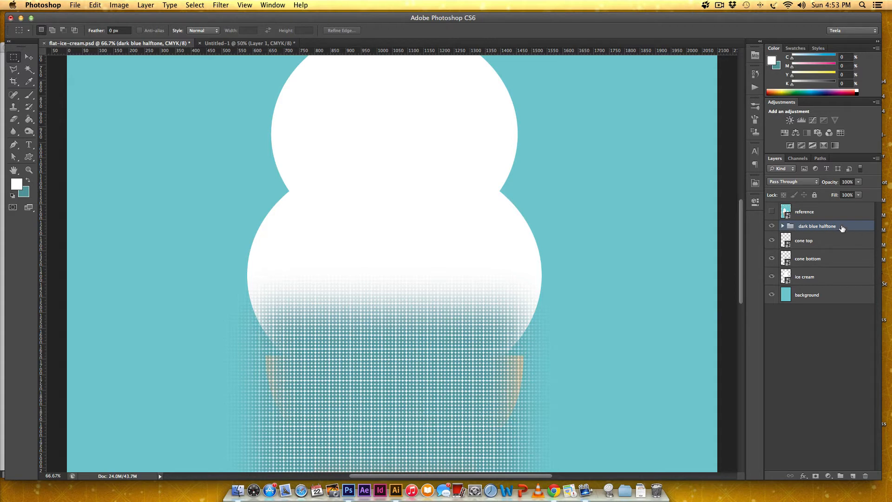
left_click_drag(843, 228, 855, 243)
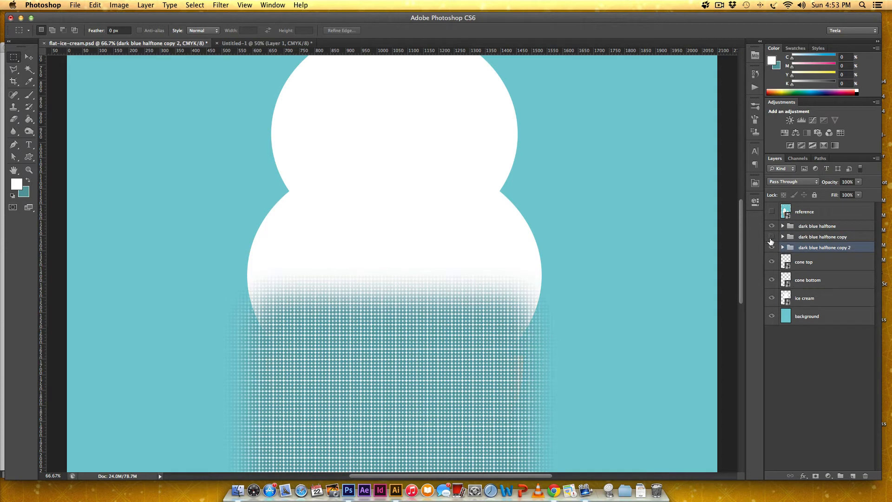
left_click(772, 247)
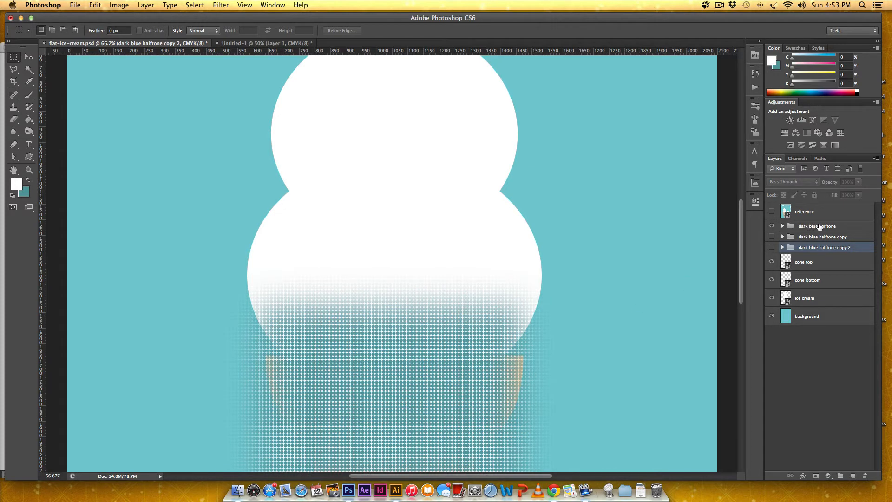
- Add a layer mask to the original dark blue halftone group and prepare a soft black 175 px brush with 0% hardness
left_click(820, 227)
scroll(437, 230, "down", 5)
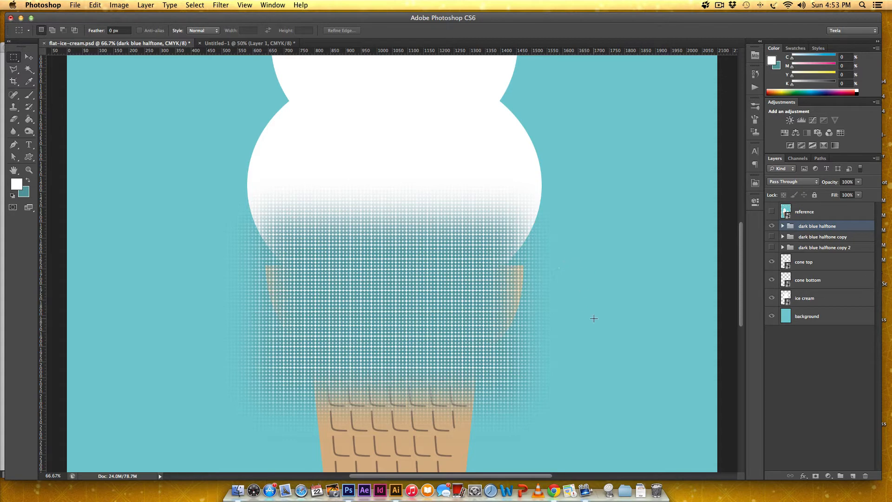
left_click(816, 478)
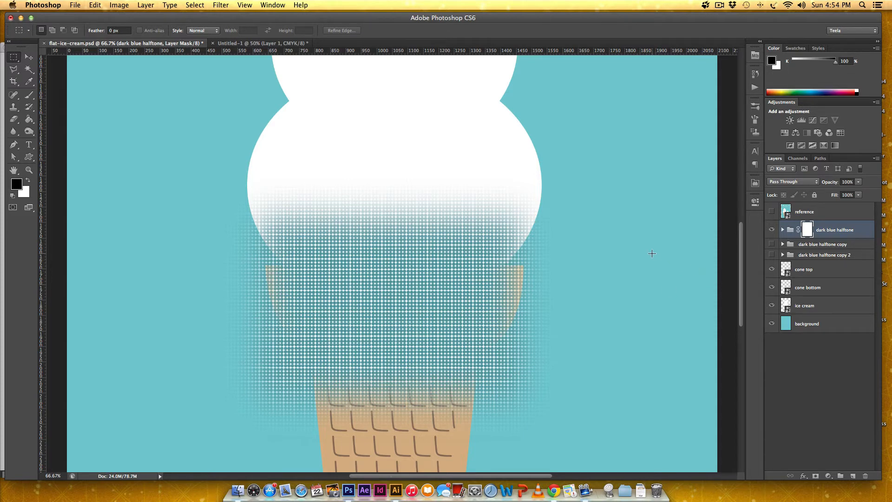
key("b")
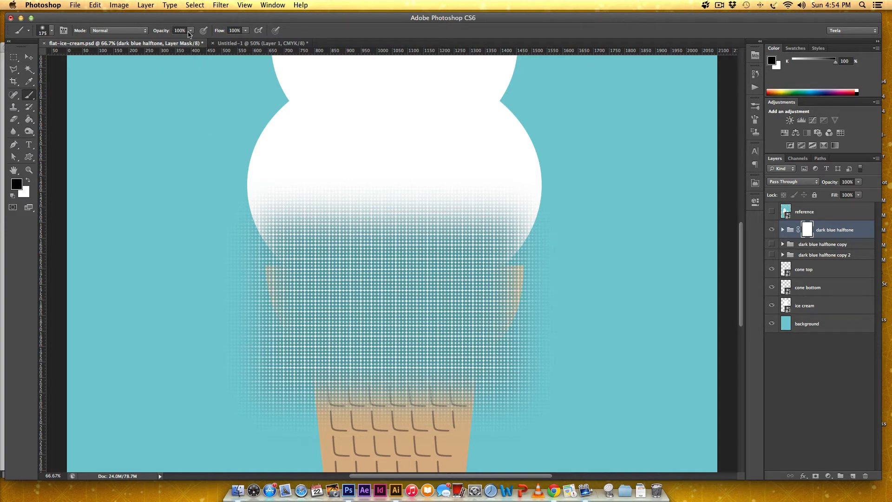
left_click(52, 31)
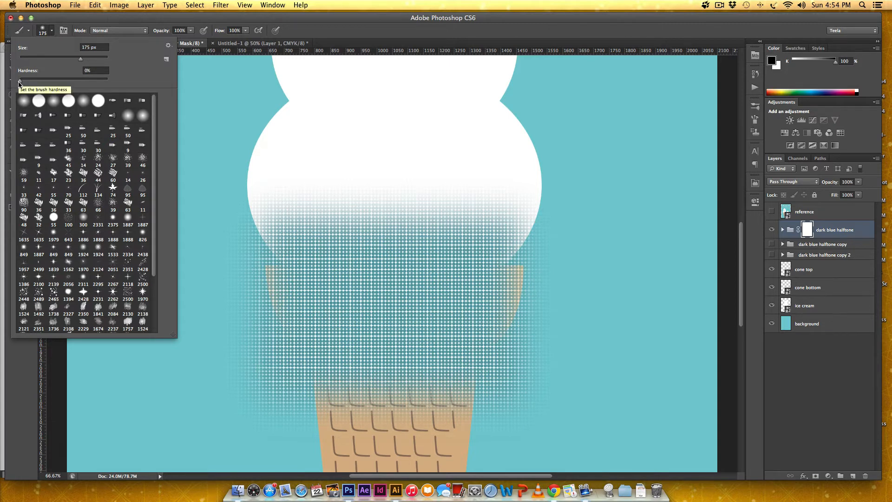
left_click_drag(20, 83, 123, 88)
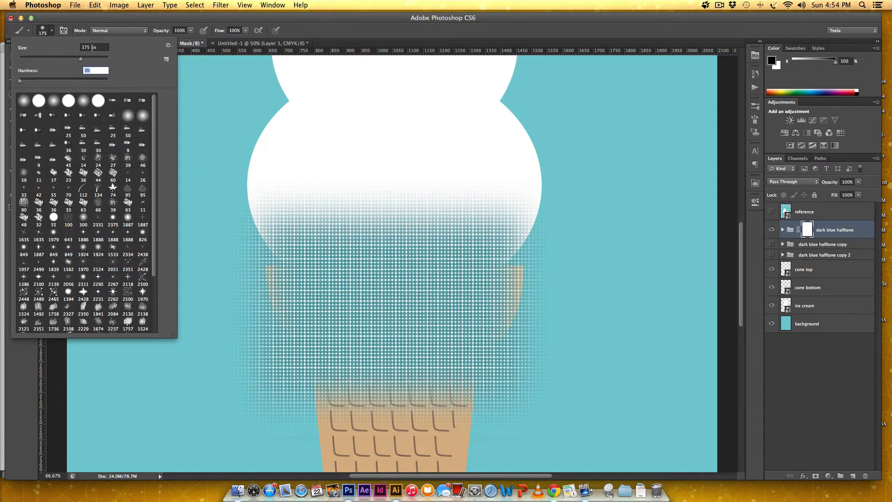
left_click(51, 32)
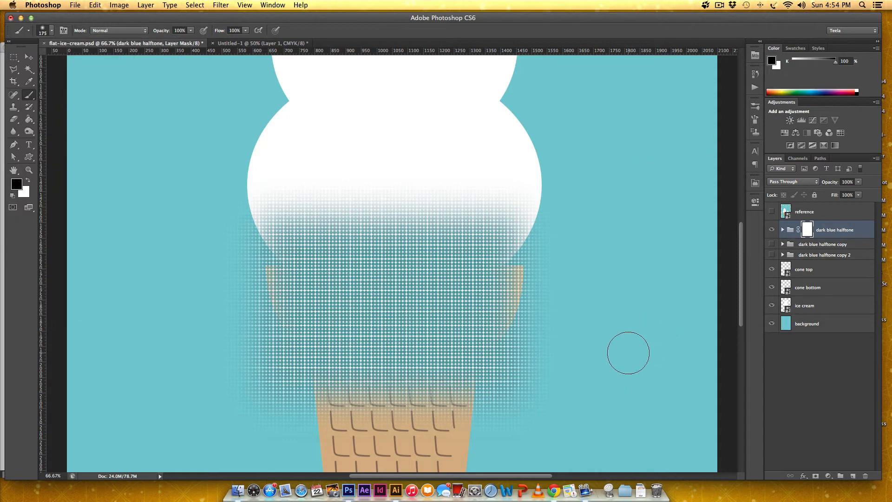
- Paint black on the group's mask to hide most of the halftone covering the cone, up to just below the cone's rim
mouse_move(519, 392)
left_mouse_down()
mouse_move(346, 428)
mouse_move(474, 411)
mouse_move(262, 409)
mouse_move(265, 391)
mouse_move(239, 371)
mouse_move(362, 378)
mouse_move(519, 338)
mouse_move(569, 309)
mouse_move(419, 370)
left_mouse_up()
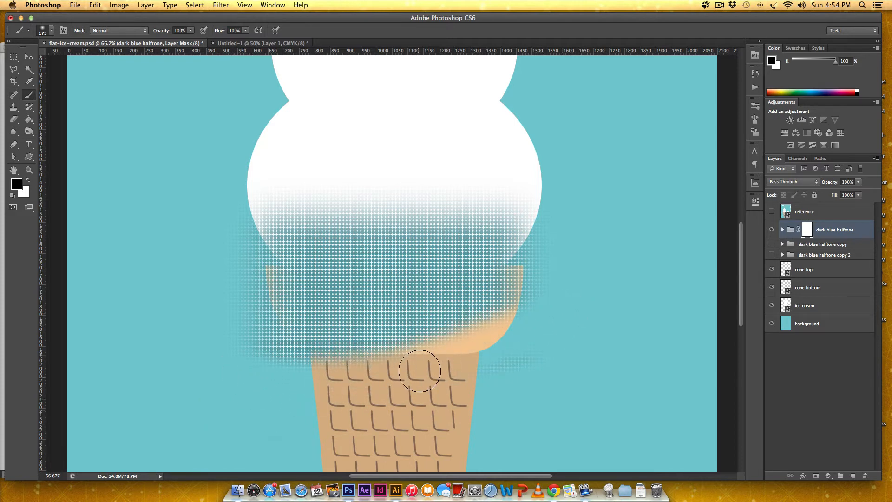
mouse_move(275, 320)
left_mouse_down()
mouse_move(373, 345)
mouse_move(487, 331)
mouse_move(525, 335)
left_mouse_up()
mouse_move(558, 275)
left_mouse_down()
mouse_move(513, 310)
mouse_move(444, 332)
mouse_move(389, 331)
mouse_move(325, 322)
mouse_move(276, 299)
mouse_move(239, 265)
left_mouse_up()
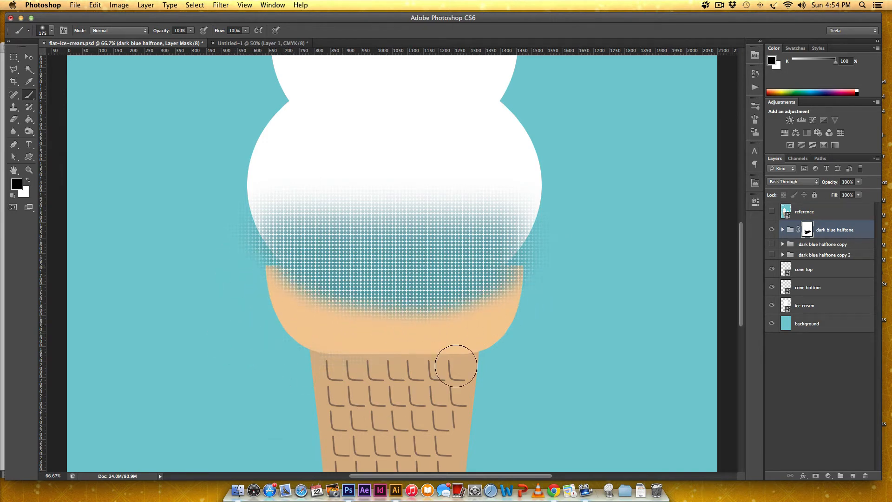
mouse_move(494, 311)
left_mouse_down()
mouse_move(293, 303)
mouse_move(414, 311)
mouse_move(524, 294)
left_mouse_up()
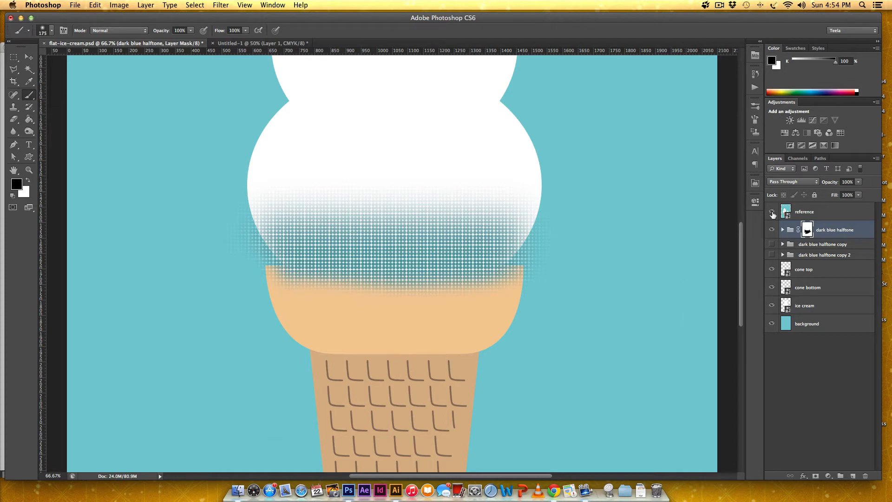
- Compare with the reference, load the cone top's outline as a selection, and mask out the remaining halftone inside it
left_click(772, 212)
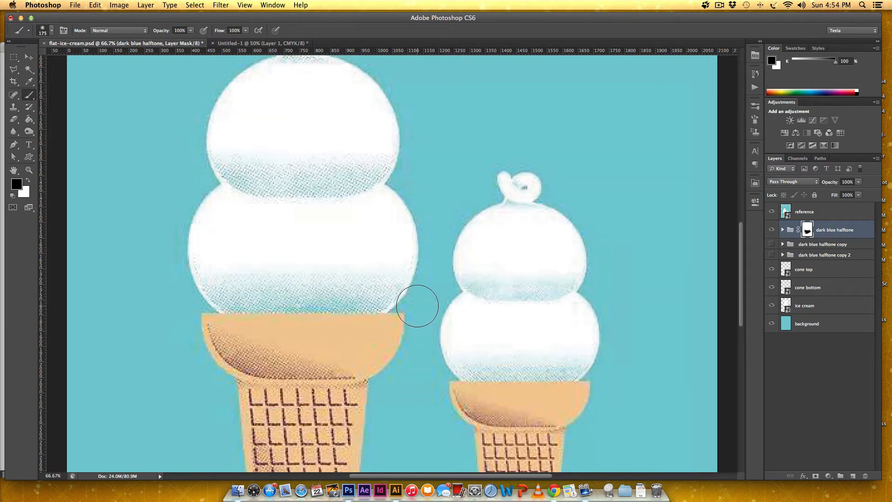
key("v")
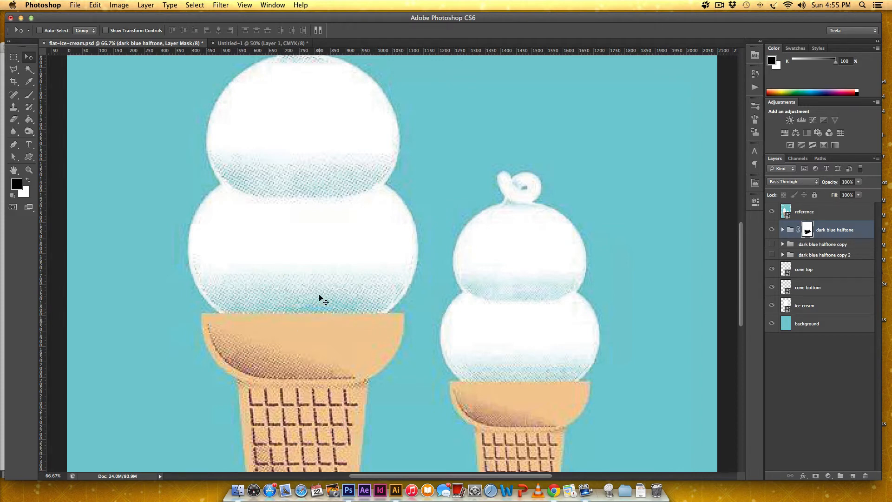
left_click(260, 43)
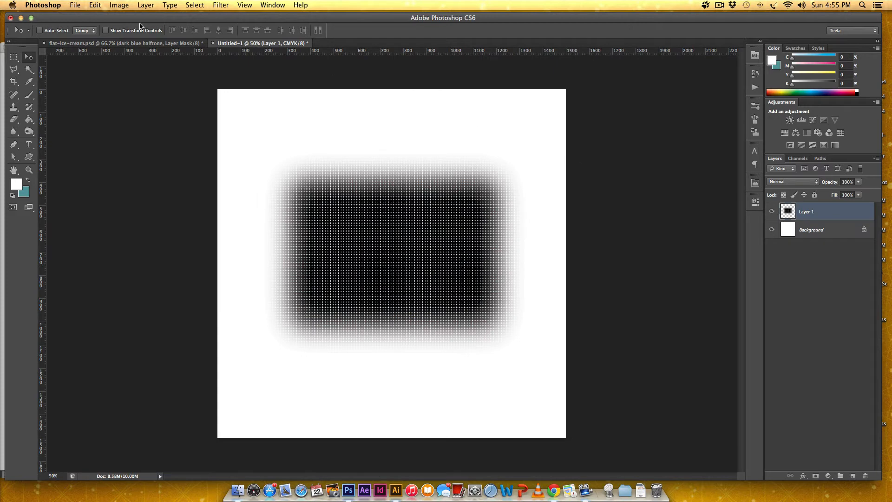
left_click(135, 43)
left_click(772, 212)
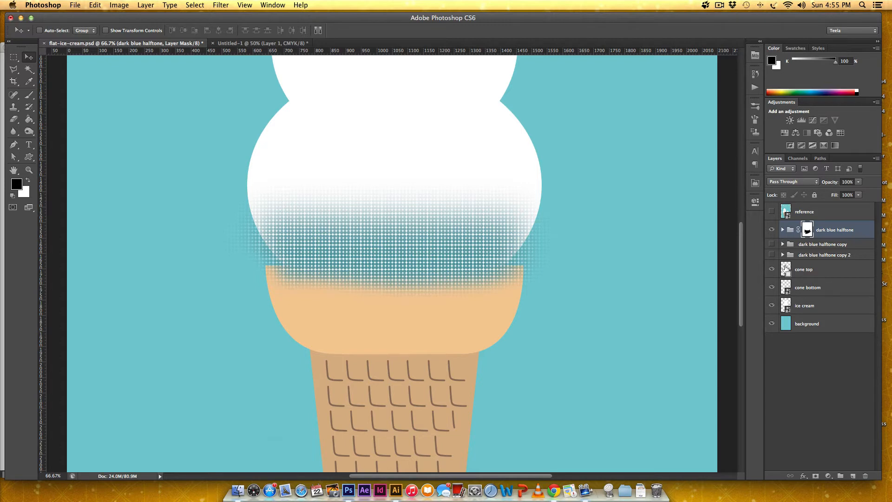
left_click(785, 269, "super")
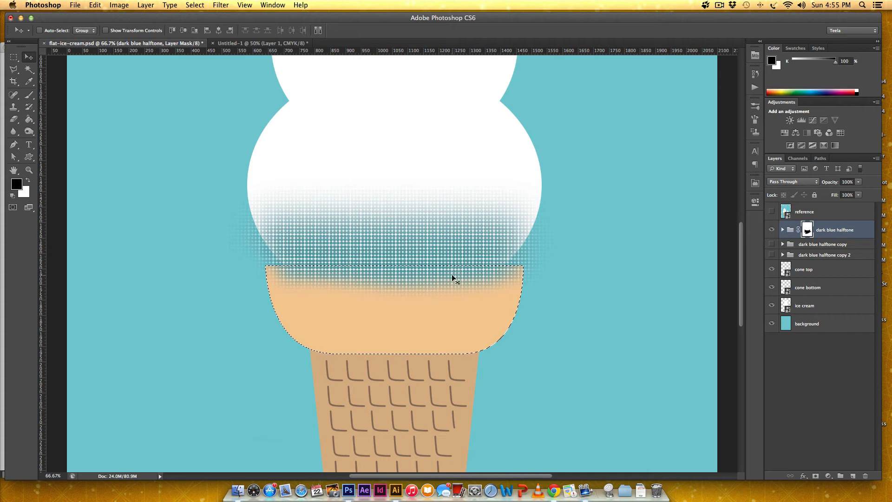
key("b")
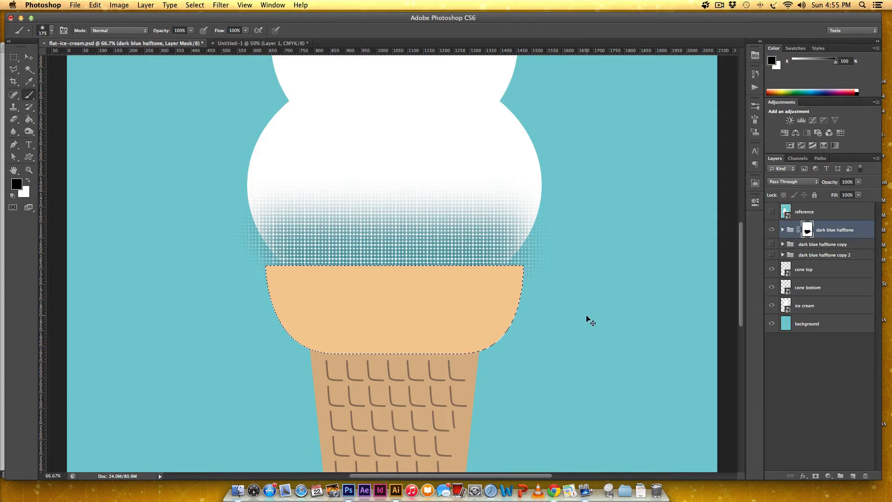
- Load the ice cream's outline as a selection, invert it, and paint black on the halftone group's mask to hide the dots outside the scoop
key("super+d")
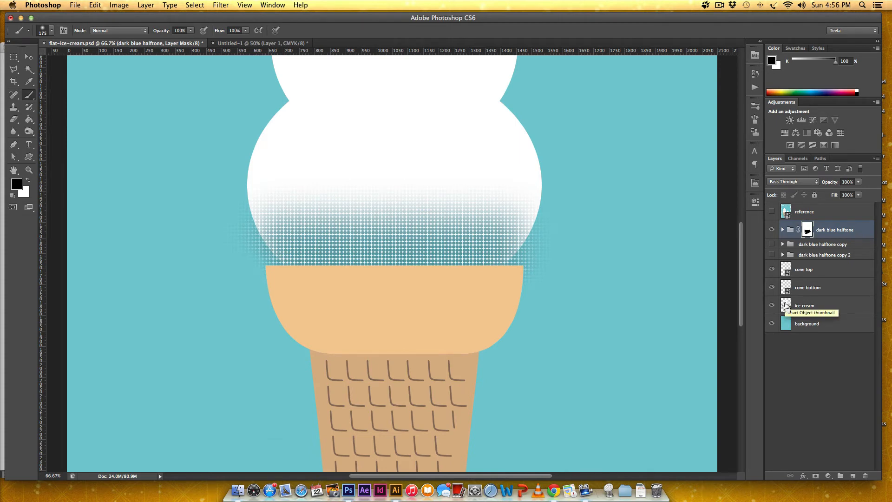
left_click(785, 303, "super")
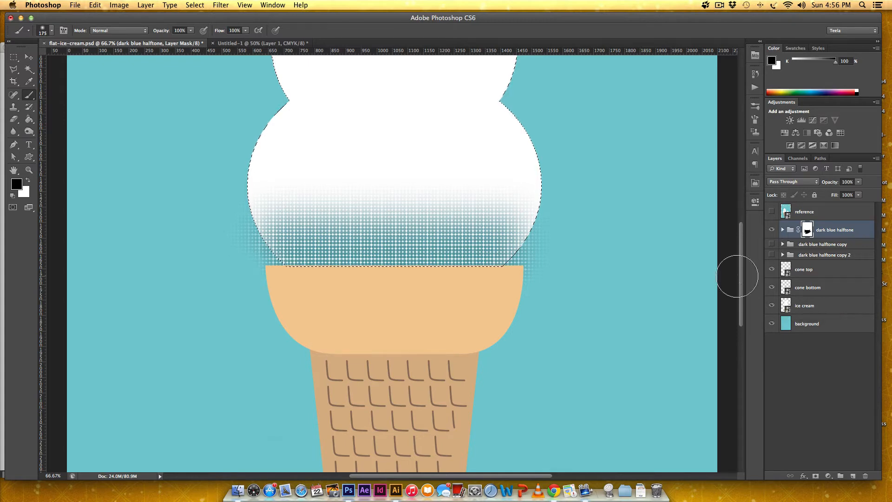
mouse_move(516, 182)
left_mouse_down()
mouse_move(415, 209)
mouse_move(469, 208)
mouse_move(492, 229)
left_mouse_up()
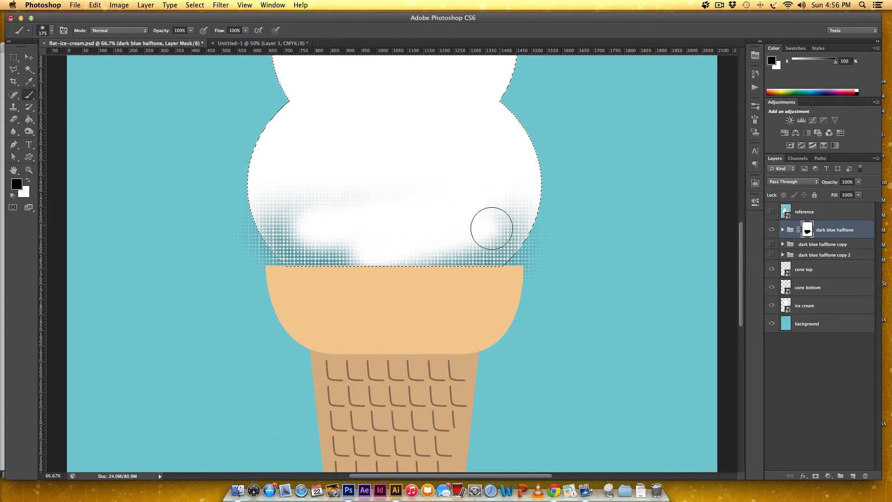
key("super+z")
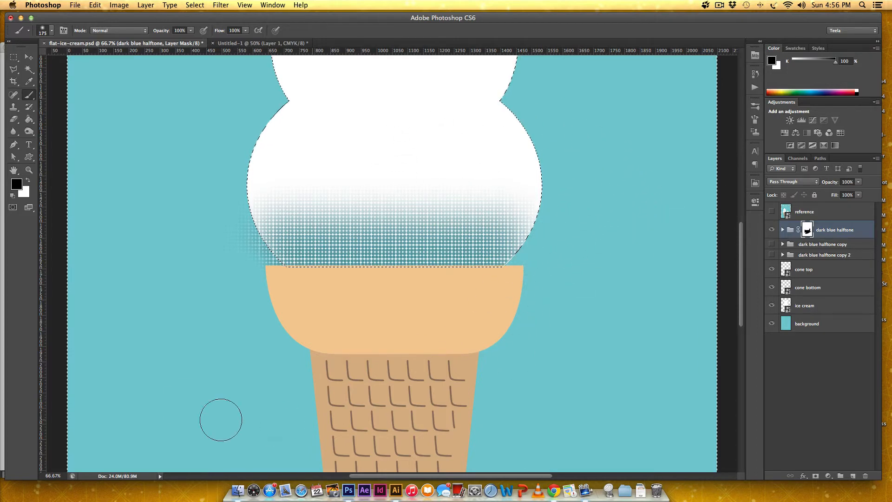
left_click_drag(211, 184, 294, 301)
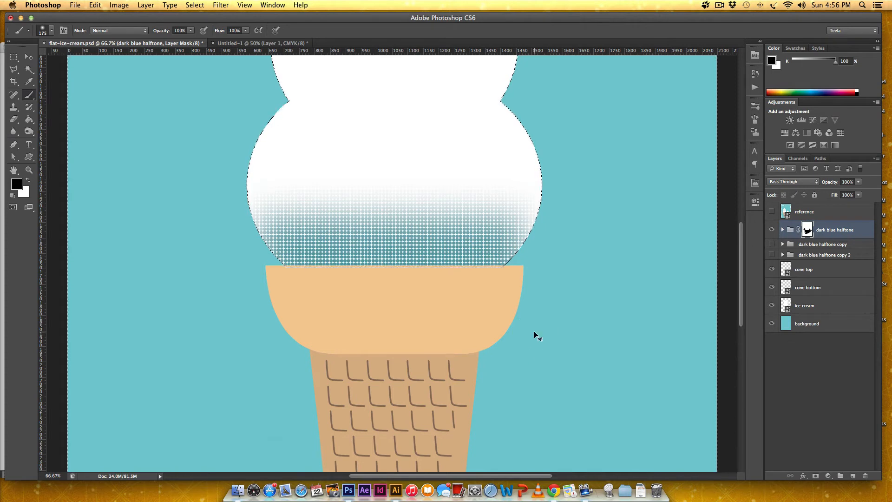
key("super+d")
- Compare the lower scoop's halftone shading and its edges with the reference artwork
scroll(574, 363, "up", 3)
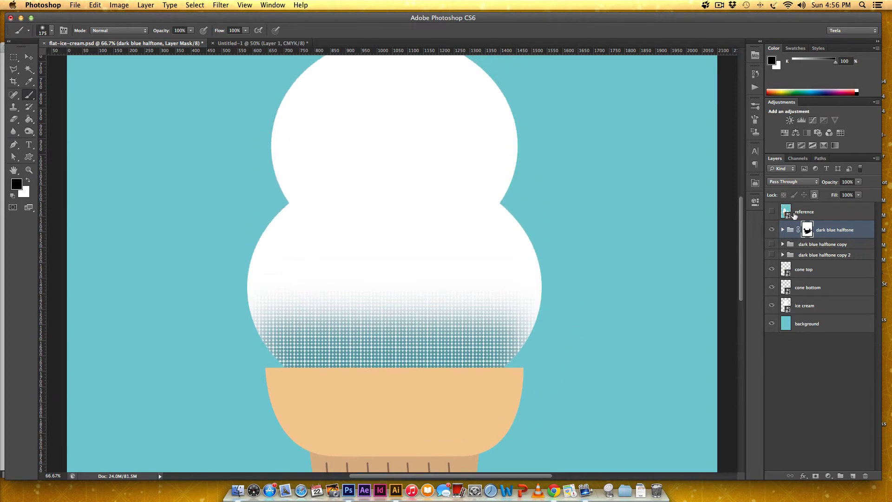
left_click(773, 211)
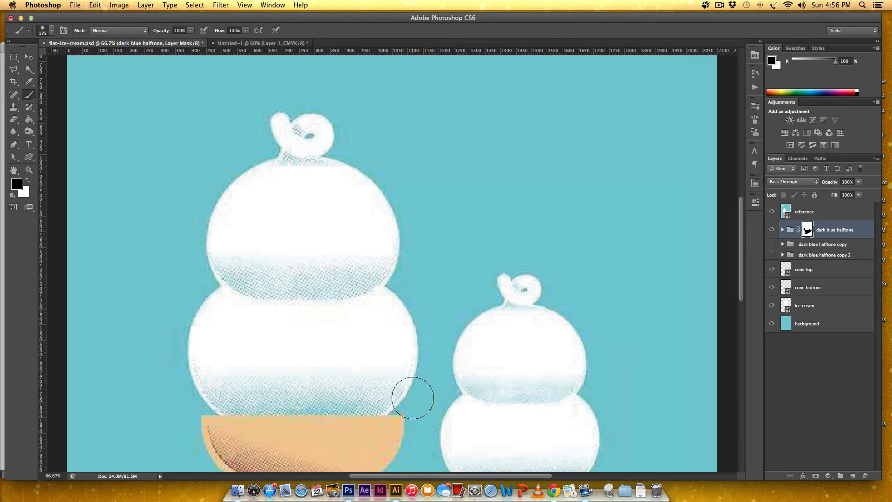
key("v")
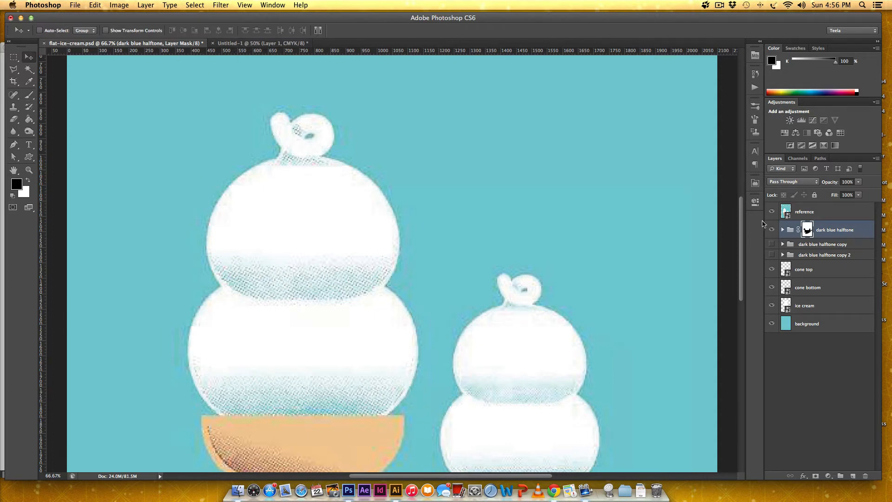
left_click(772, 212)
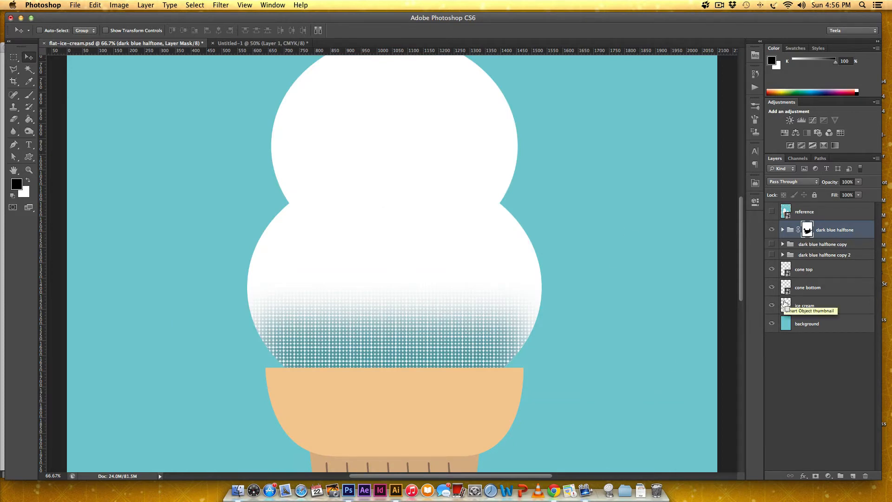
- Load the ice cream's outline as a selection and contract it by 16 pixels
left_click(785, 304, "super")
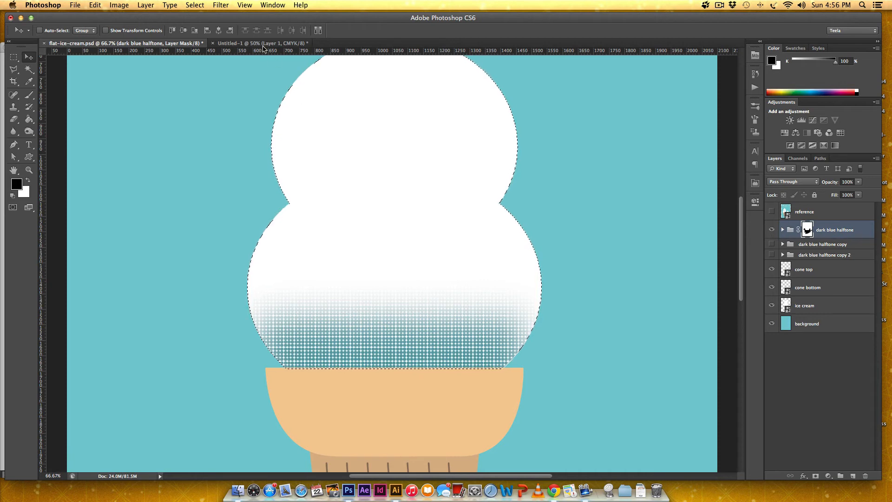
left_click(200, 5)
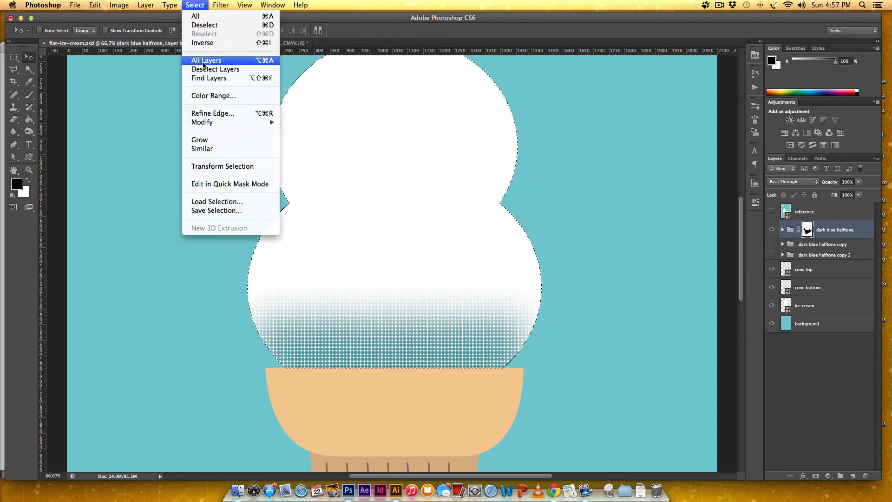
mouse_move(242, 122)
left_click(306, 148)
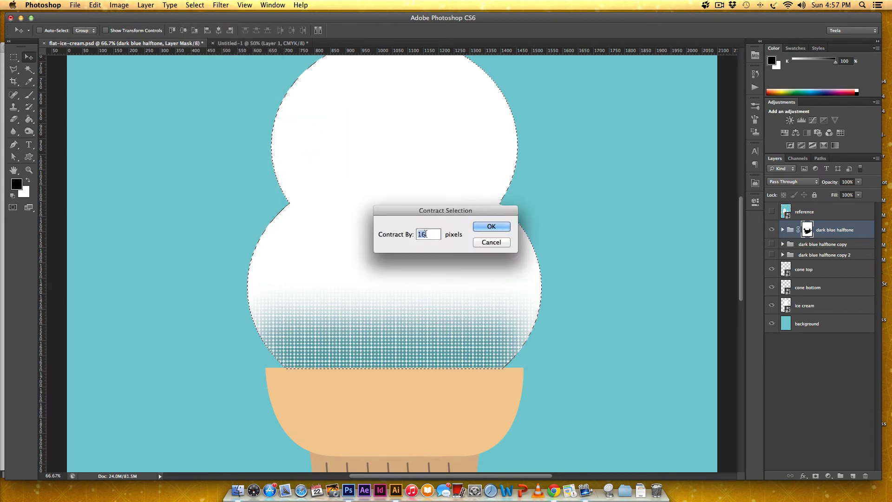
left_click(492, 228)
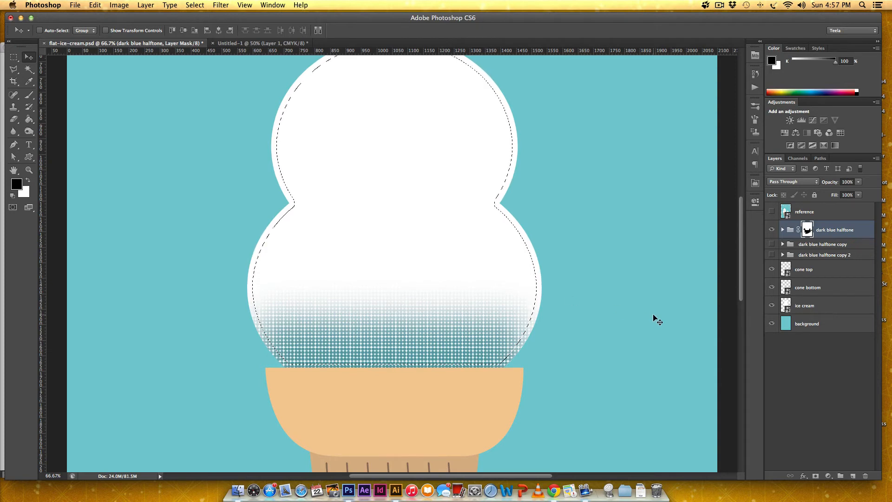
- Invert the contracted selection, paint black on the halftone group's mask to clear a thin rim around the lower scoop, and deselect
key("super+shift+i")
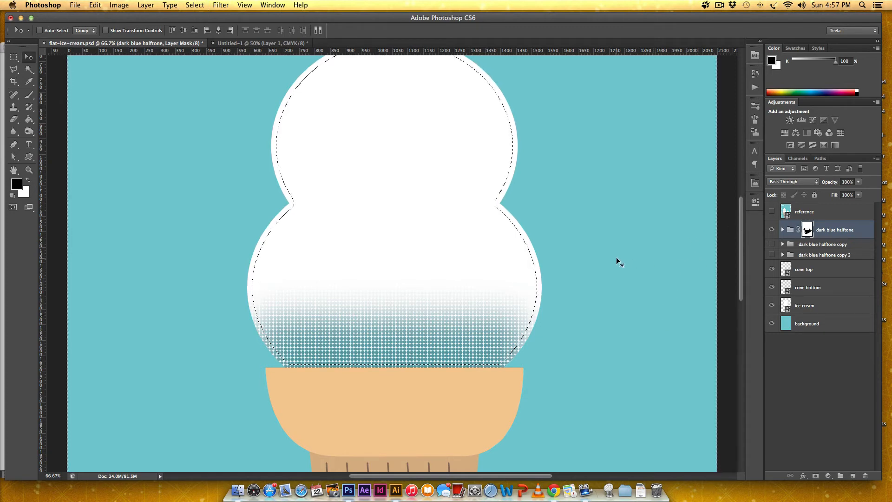
key("b")
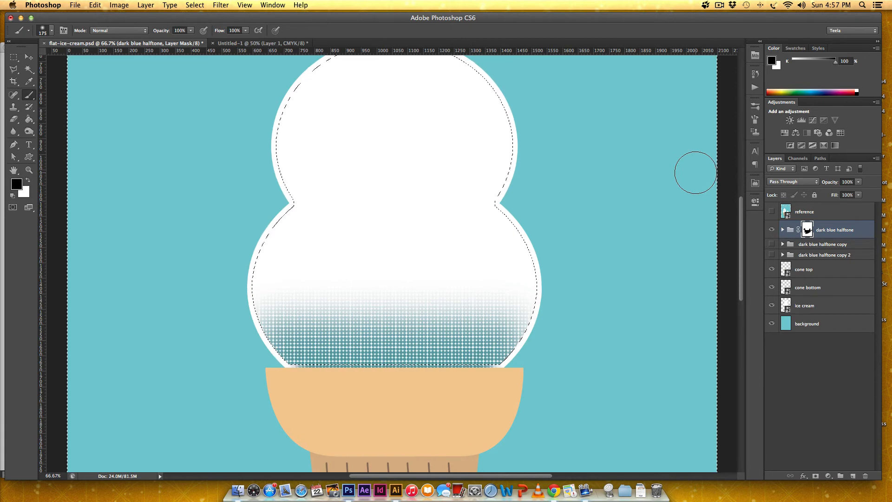
key("super+d")
- Compare the whole cone illustration with the reference poster, and hide the reference again
scroll(656, 247, "up", 2)
key("super+minus")
key("super+minus")
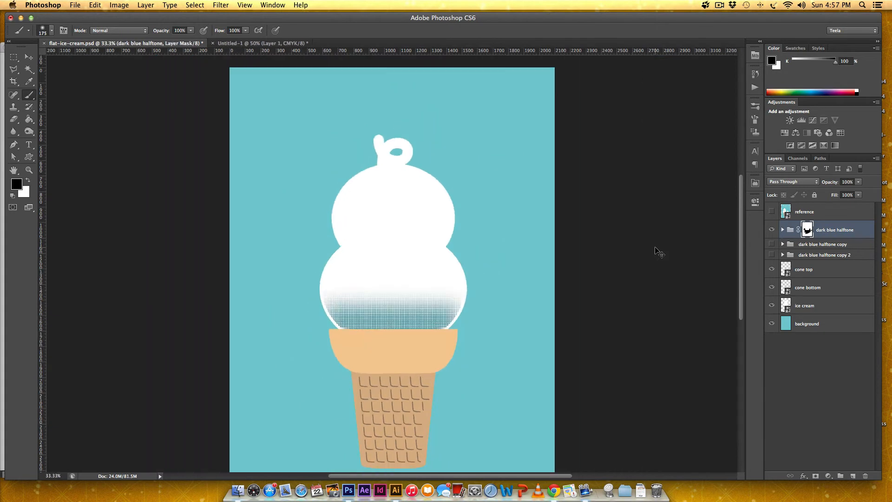
left_click(772, 212)
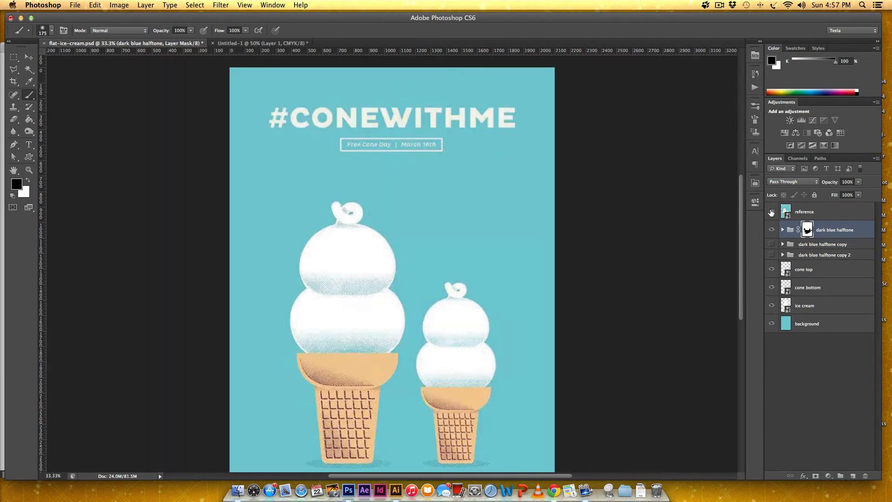
left_click(772, 212)
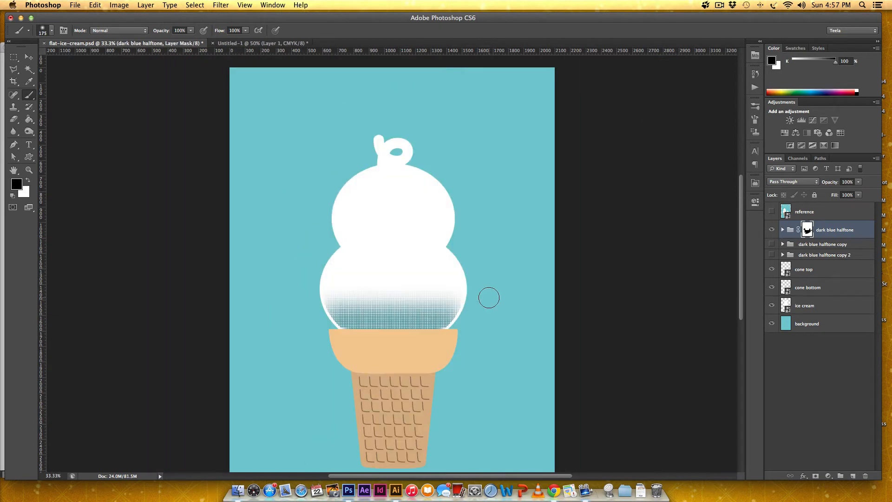
- Lower the dark blue halftone group's opacity, trying 50% and settling on 30%, and check the result on the whole cone
key("super+plus")
key("super+plus")
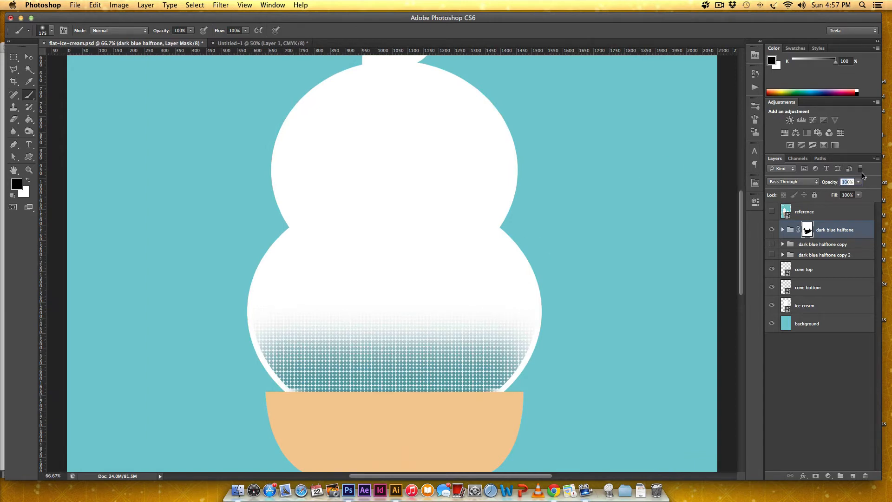
type("50")
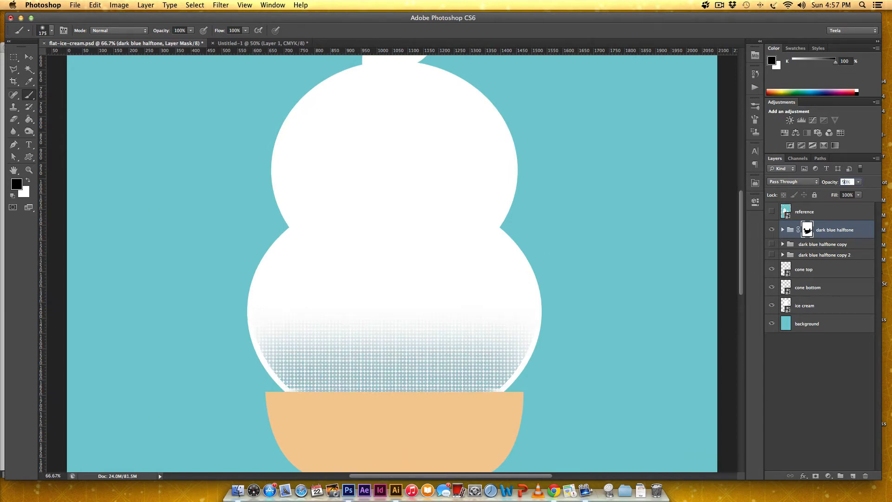
type("30")
key("super+minus")
key("super+minus")
key("super+minus")
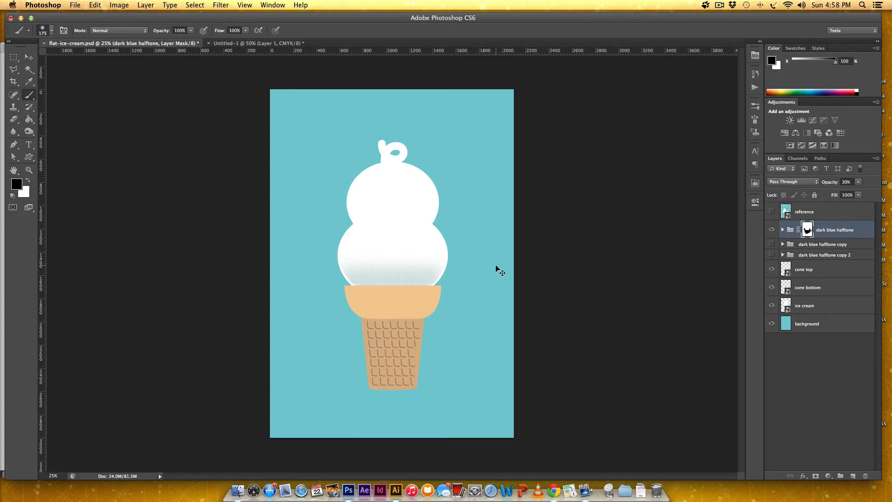
key("super+plus")
key("super+plus")
left_click_drag(502, 226, 528, 279)
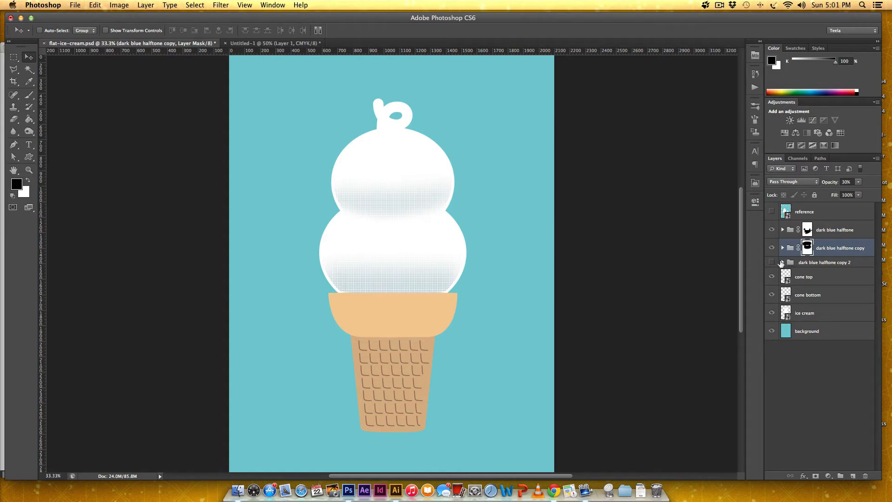
- Show and select the dark blue halftone copy 2 group, and move it up over the top scoop and the swirl
left_click(772, 262)
left_click(794, 264)
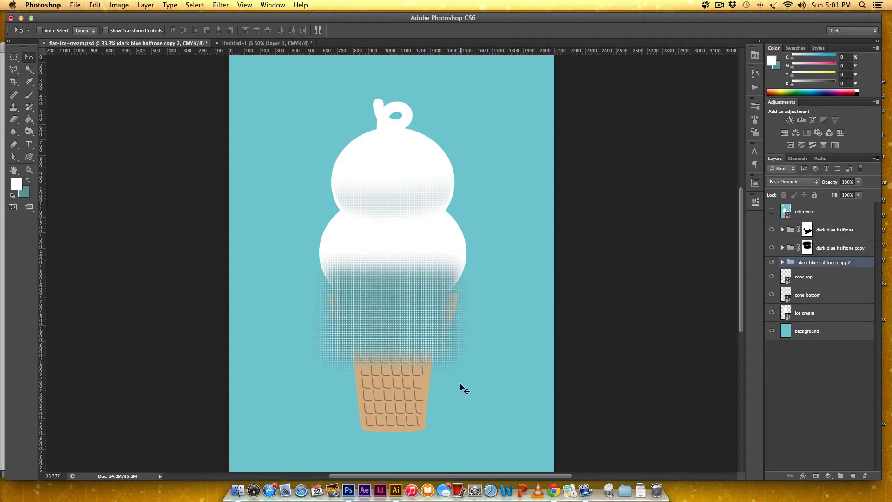
left_click(772, 262)
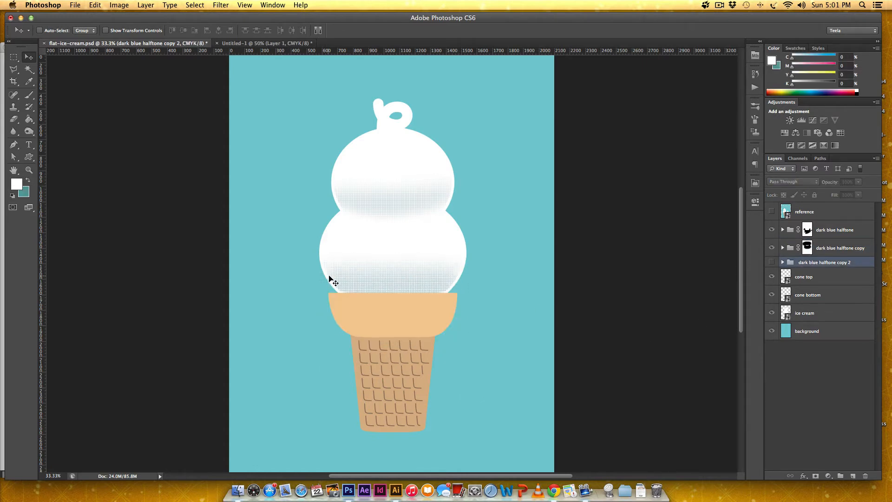
left_click(772, 263)
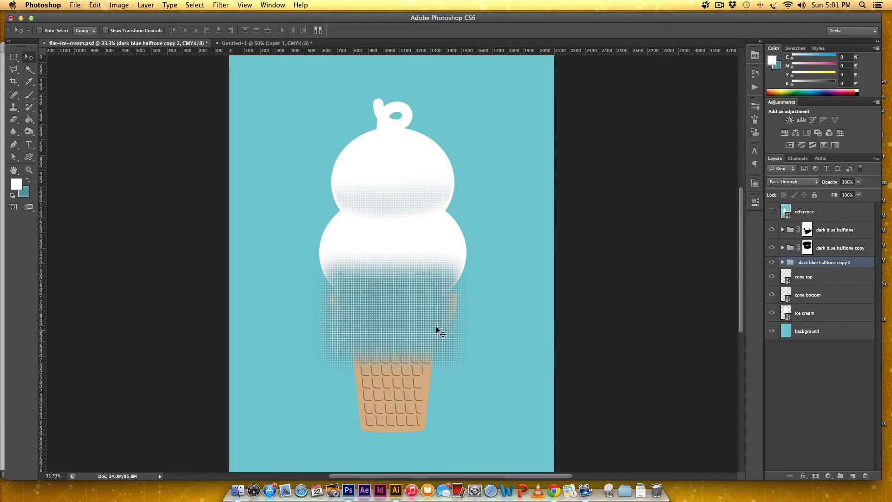
left_click_drag(437, 330, 437, 175)
key("super+equal")
key("super+equal")
key("super+equal")
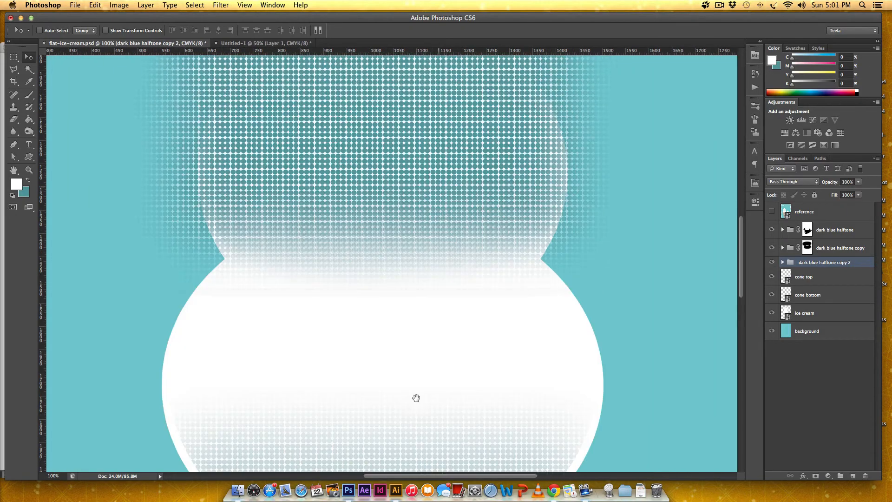
left_click_drag(416, 398, 413, 430)
left_click_drag(462, 286, 498, 130)
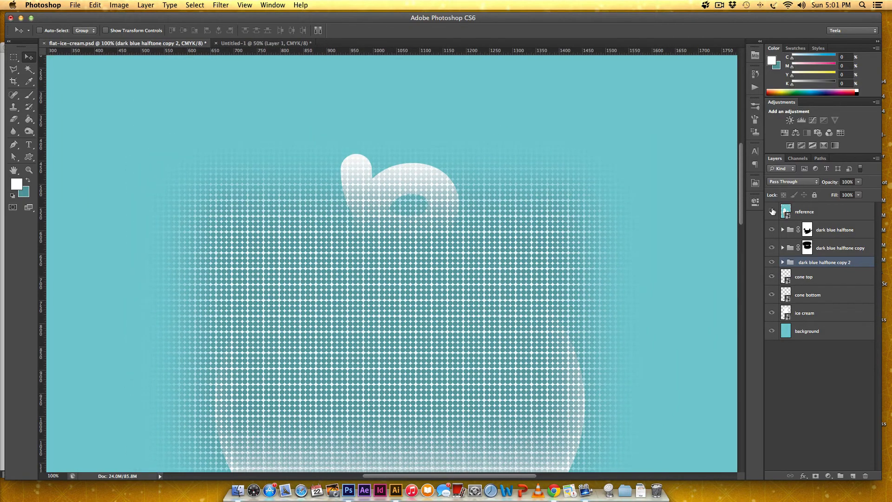
- Check the swirl's shading in the reference artwork, and shift the dark blue halftone copy 2 group slightly upward
left_click(773, 212)
scroll(325, 332, "down", 3)
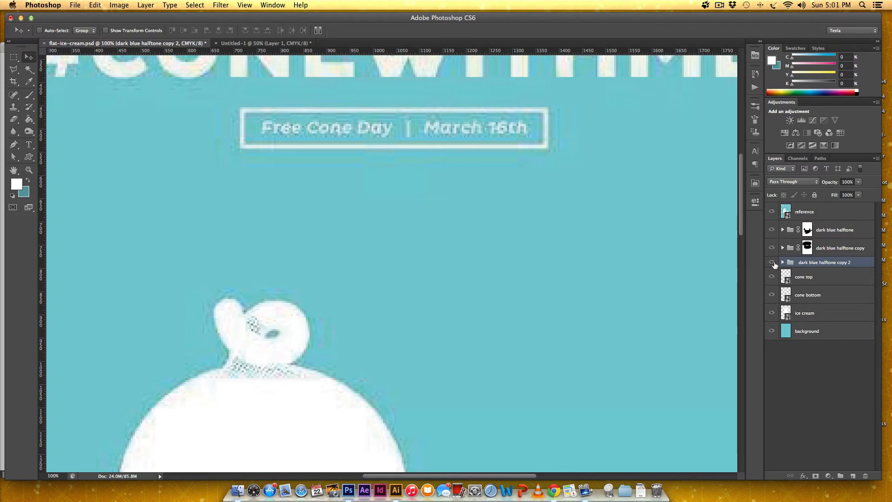
left_click(772, 212)
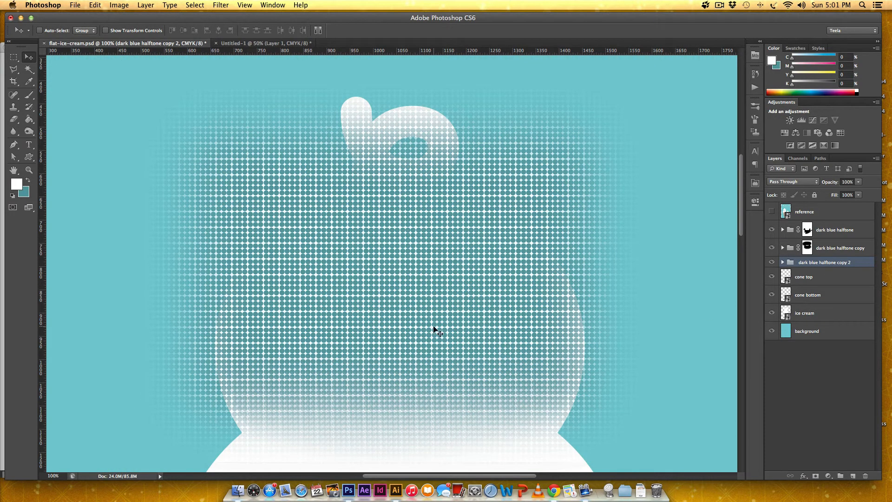
left_click_drag(433, 326, 433, 312)
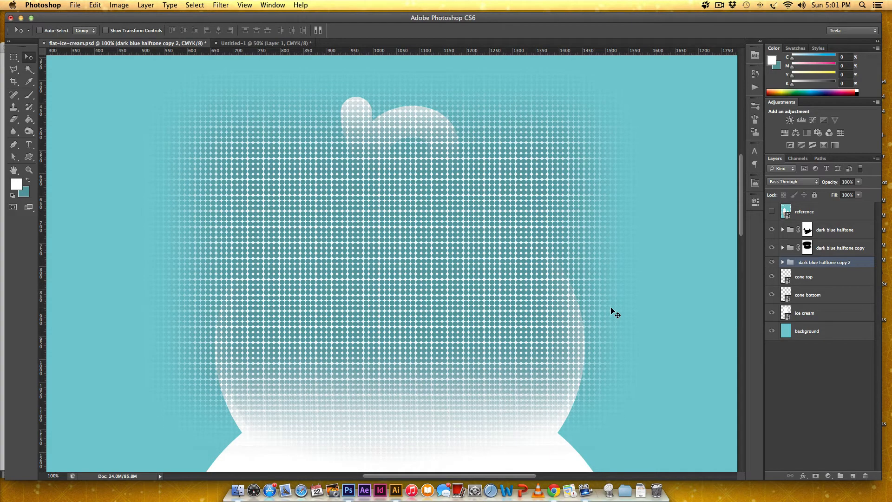
- Scale the dark blue halftone copy 2 group to about 75.6% and centre it over the top scoop and the base of the swirl
key("super+t")
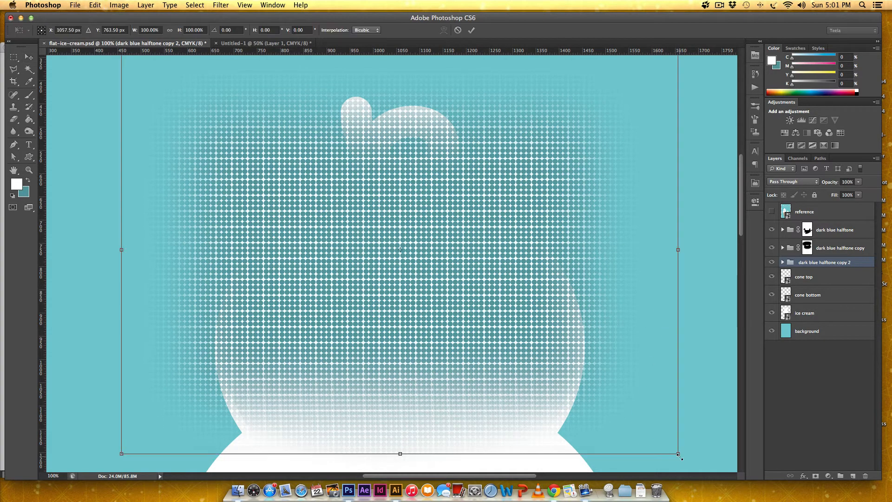
left_click_drag(678, 454, 577, 379)
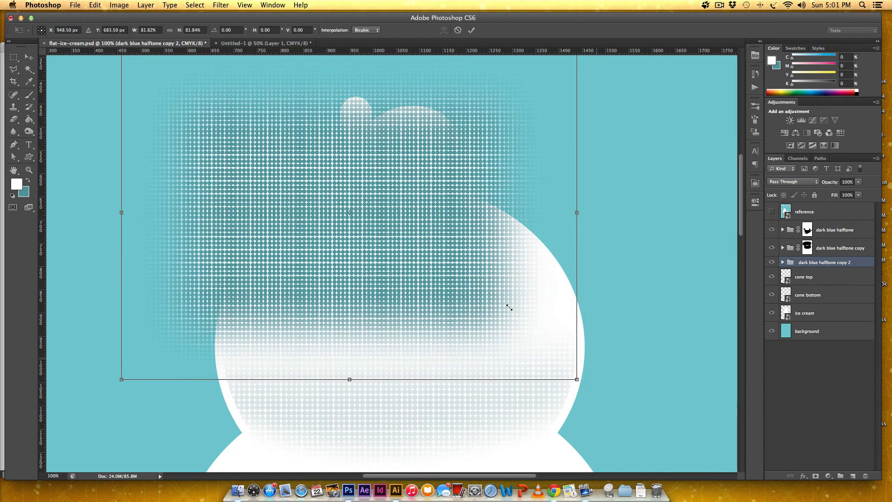
left_click_drag(445, 194, 486, 243)
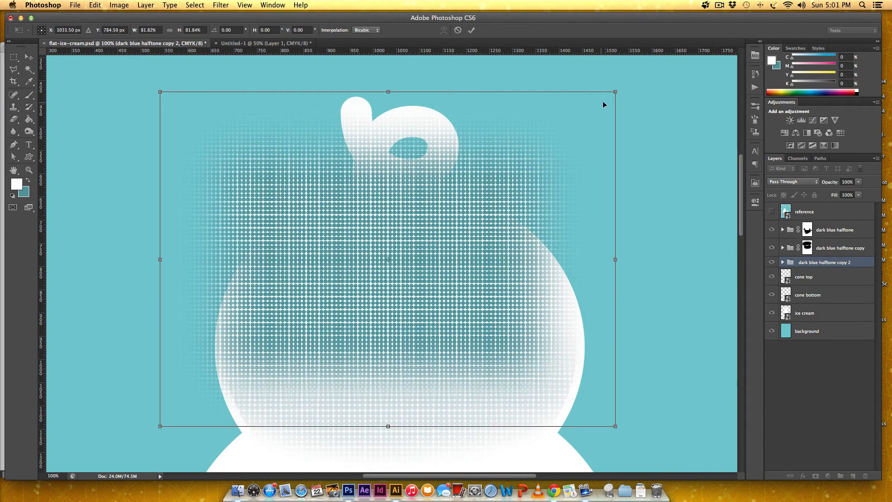
left_click_drag(621, 92, 588, 115)
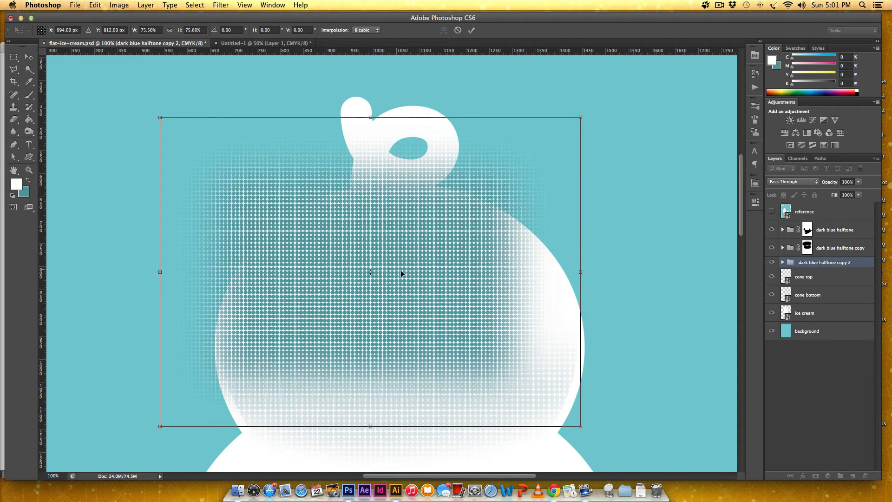
mouse_move(408, 252)
left_mouse_down()
mouse_move(412, 235)
mouse_move(411, 256)
left_mouse_up()
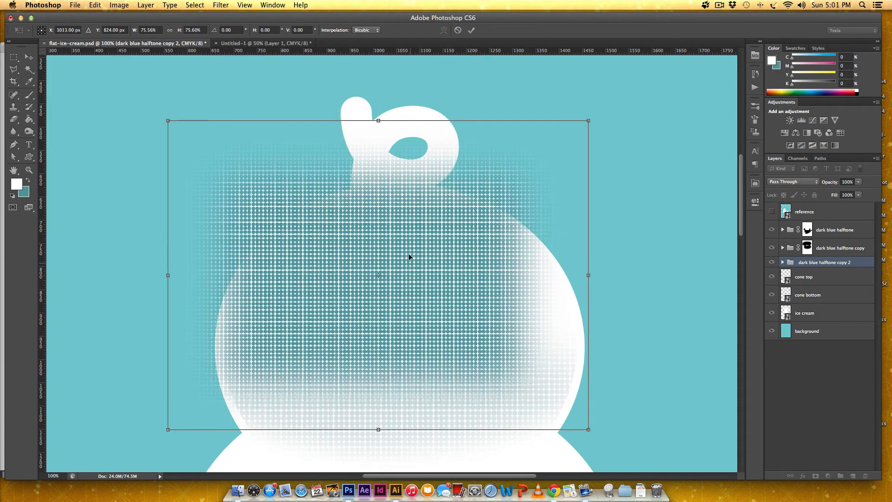
left_click_drag(467, 241, 467, 213)
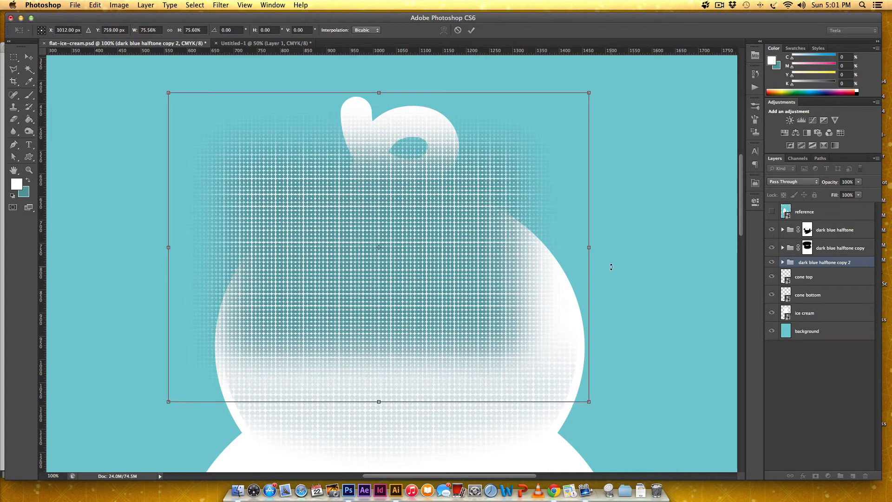
key("Return")
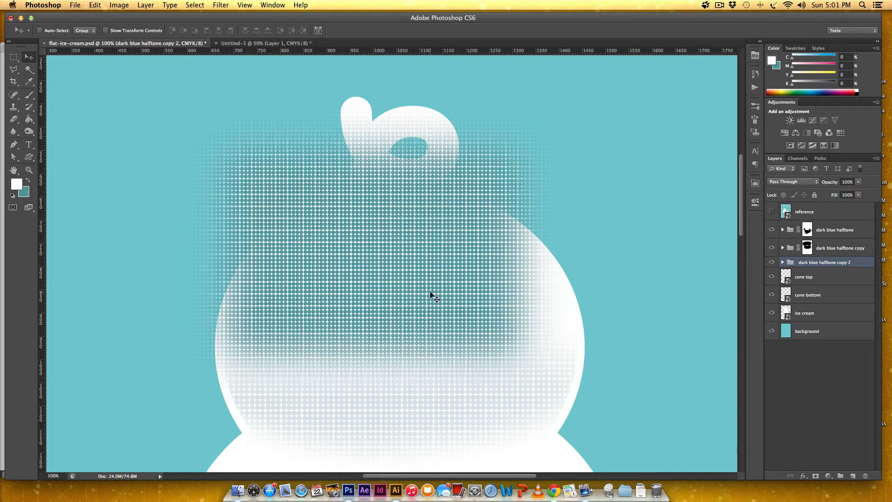
left_click_drag(431, 293, 450, 292)
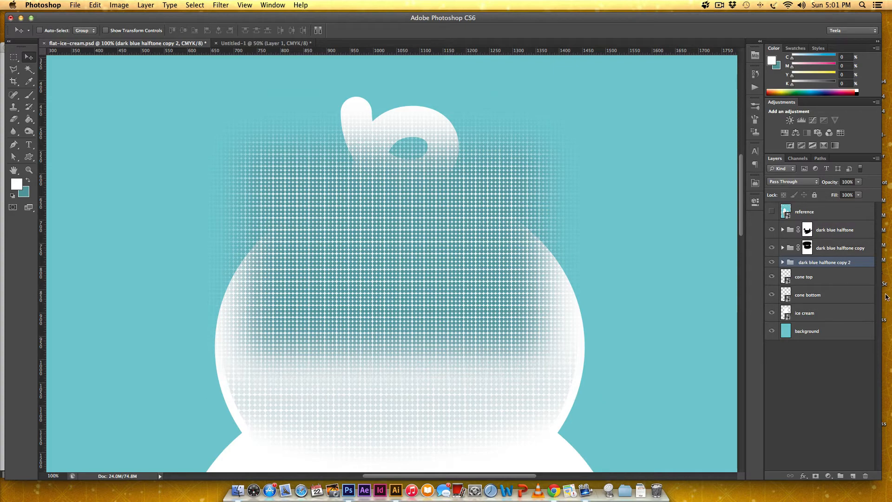
- Add a layer mask to the dark blue halftone copy 2 group and brush away the lower halftone in a soft curve across the top scoop
left_click(816, 476)
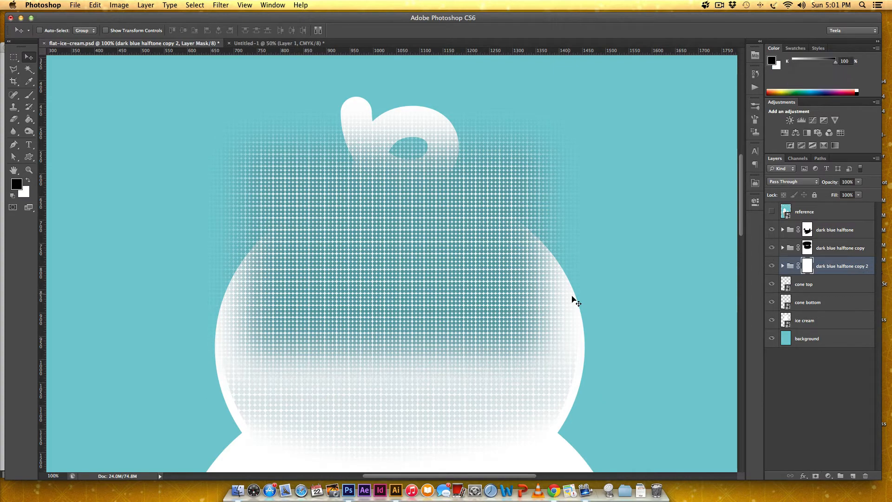
key("b")
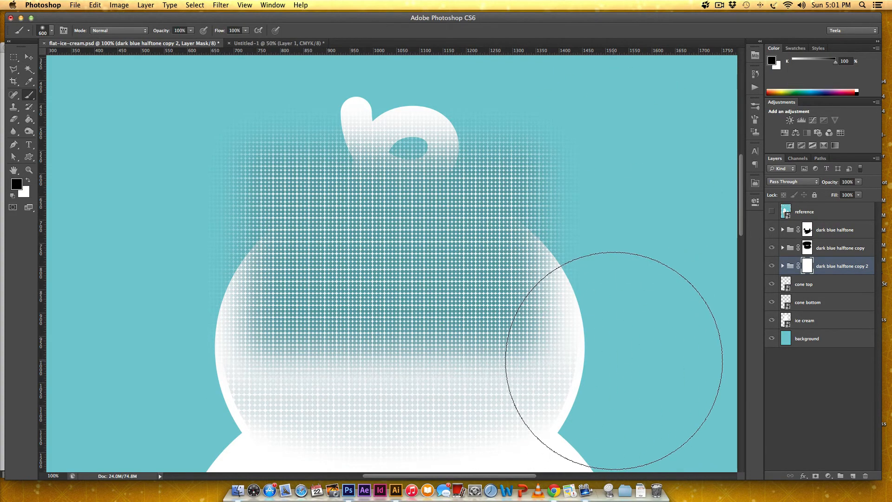
mouse_move(618, 280)
left_mouse_down()
mouse_move(553, 334)
mouse_move(571, 336)
mouse_move(382, 396)
mouse_move(255, 377)
mouse_move(447, 385)
mouse_move(286, 345)
mouse_move(188, 261)
mouse_move(312, 313)
mouse_move(460, 329)
mouse_move(595, 270)
mouse_move(511, 310)
mouse_move(281, 330)
mouse_move(559, 313)
left_mouse_up()
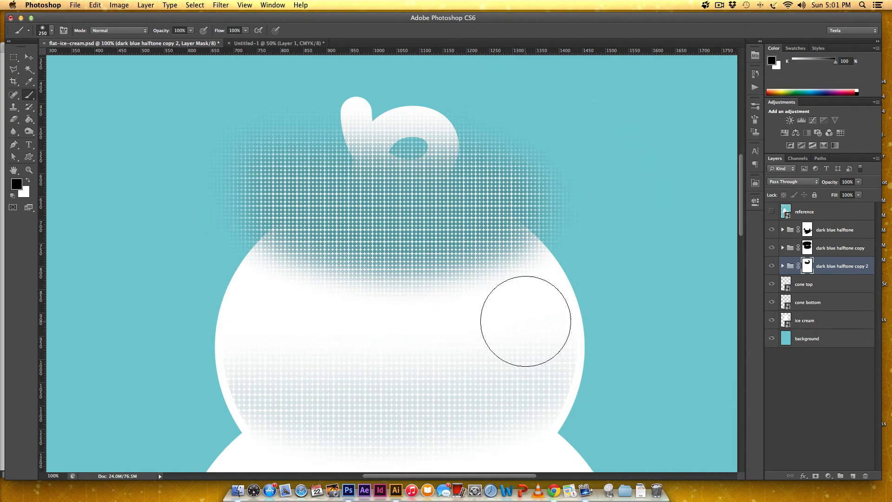
mouse_move(261, 299)
left_mouse_down()
mouse_move(427, 315)
mouse_move(604, 275)
left_mouse_up()
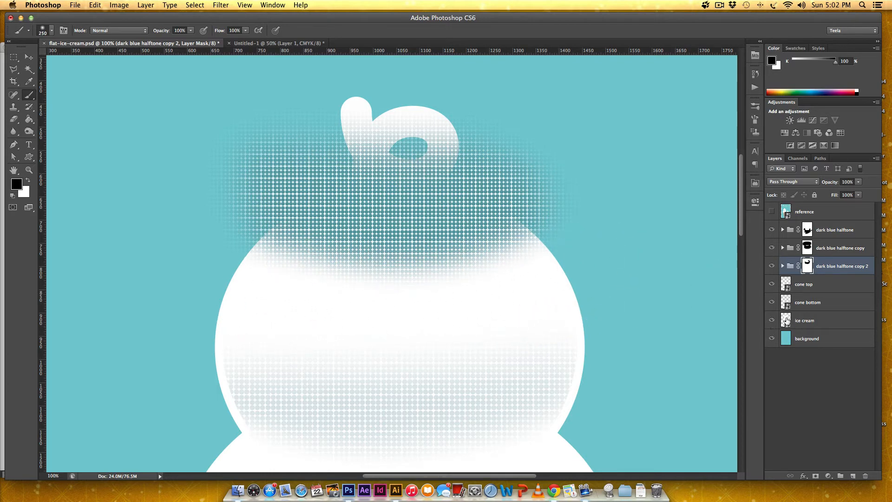
- Load the ice cream layer's outline as a selection and mask out the group's halftone that spills onto the background
left_click(785, 320, "super")
mouse_move(418, 229)
left_mouse_down()
mouse_move(563, 264)
mouse_move(562, 272)
mouse_move(297, 182)
mouse_move(324, 115)
mouse_move(305, 129)
mouse_move(301, 98)
mouse_move(246, 176)
left_mouse_up()
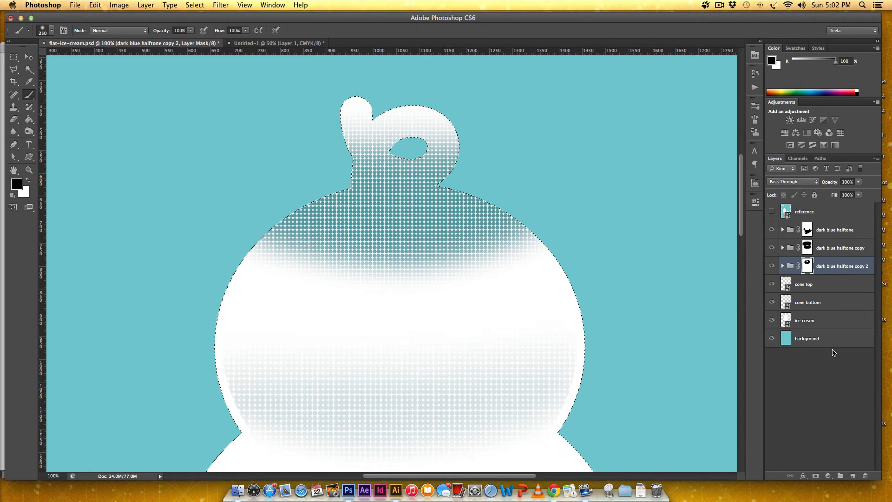
key("super+d")
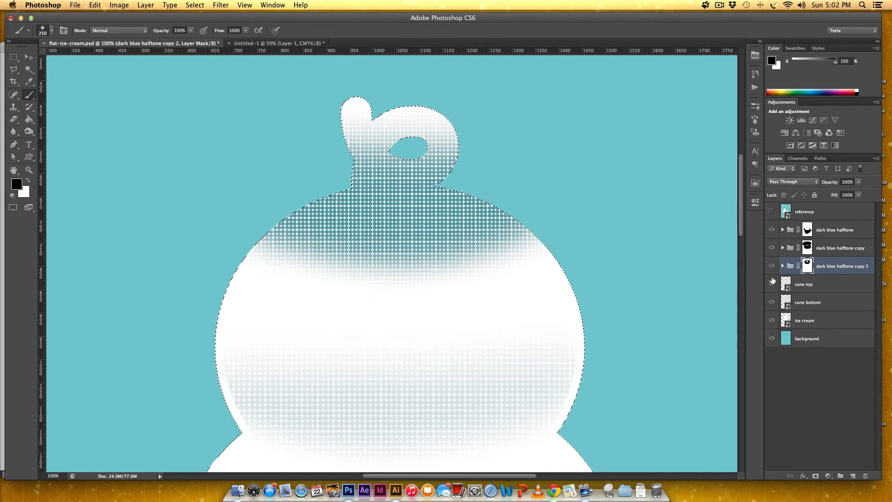
- Contract the ice cream selection by 16 pixels, mask the halftone out of the resulting border with a 175 px brush, and deselect
left_click(195, 4)
mouse_move(251, 122)
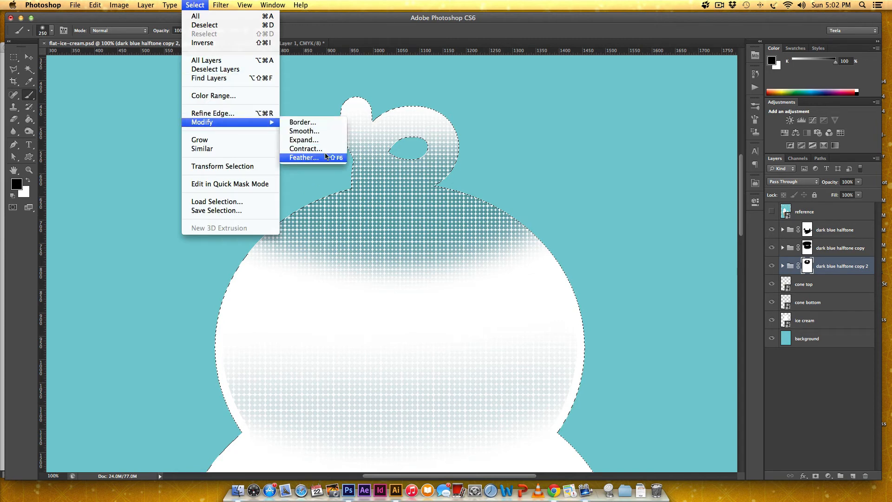
left_click(325, 149)
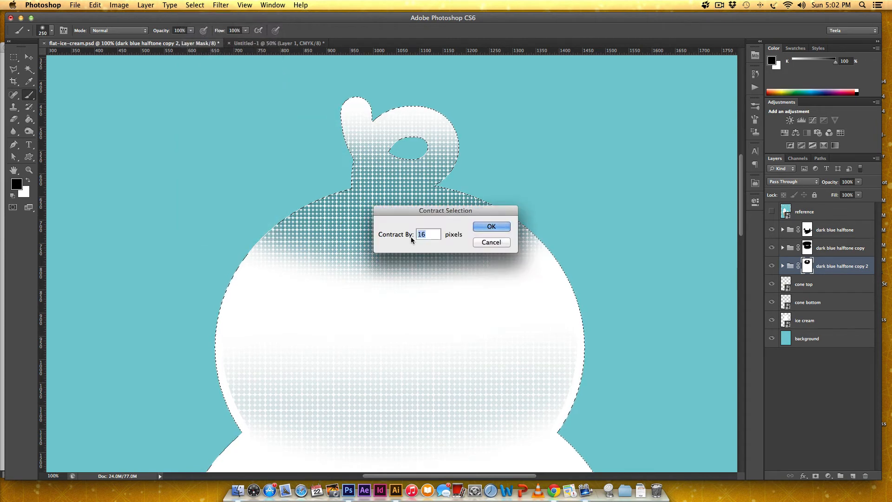
left_click(492, 227)
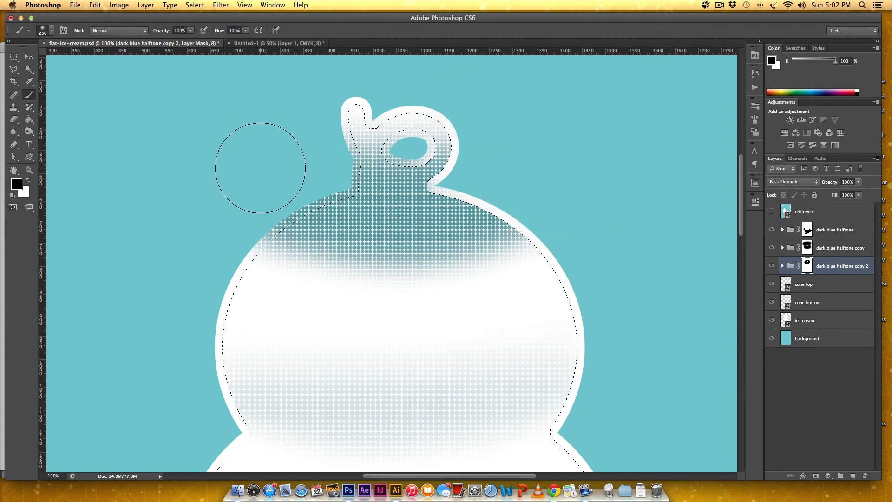
key("bracketleft")
key("bracketleft")
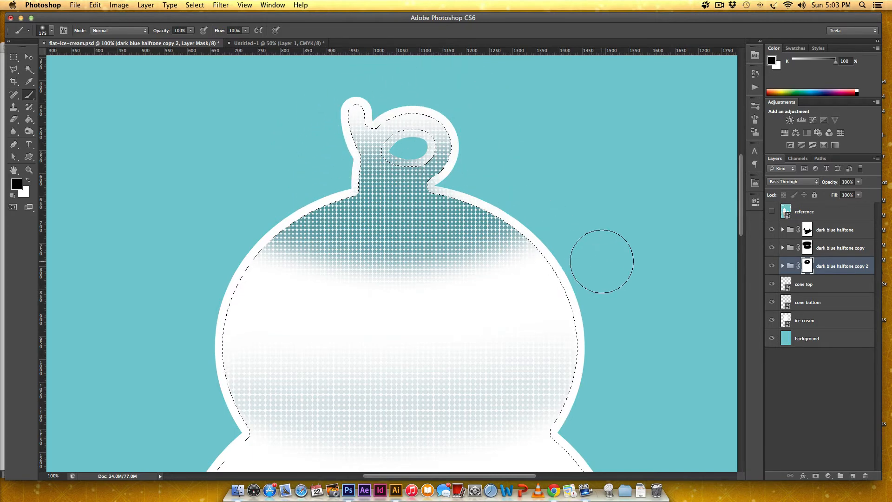
key("super+d")
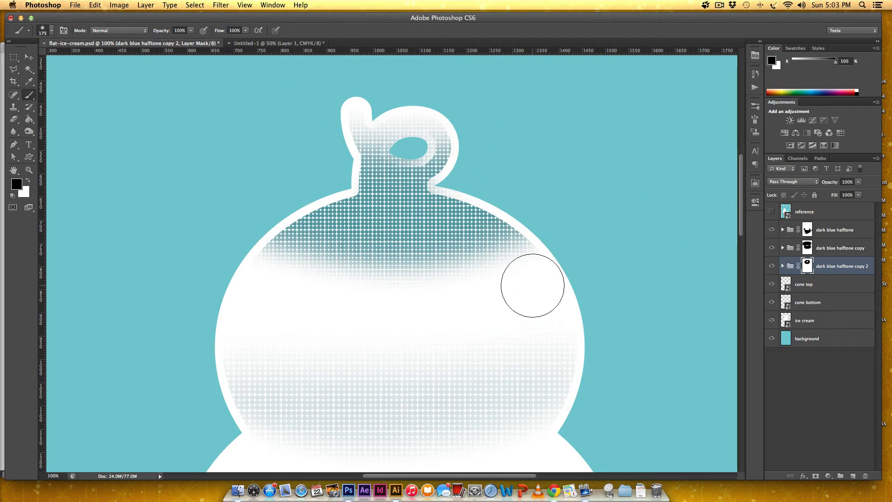
- Fade the halftone on the top scoop with 300 px and 200 px soft mask strokes, keeping only a thin band beneath the swirl
key("bracketright")
key("bracketright")
key("bracketright")
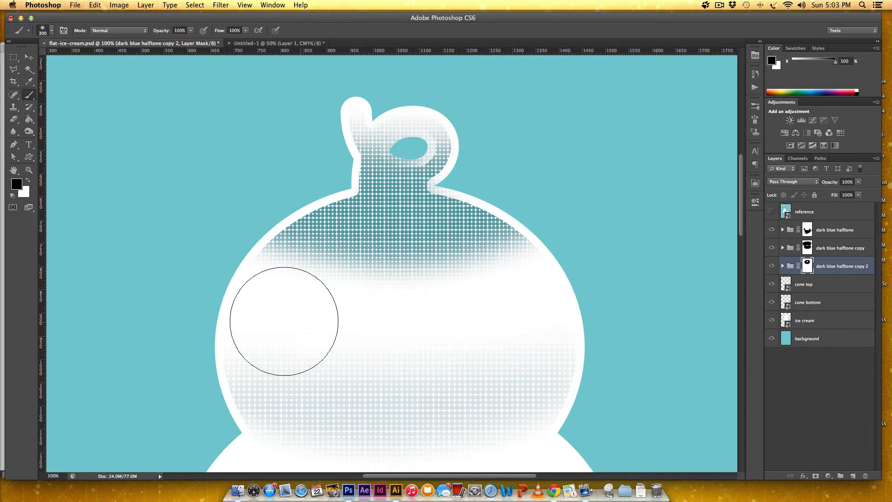
mouse_move(369, 325)
left_mouse_down()
mouse_move(404, 320)
mouse_move(381, 303)
mouse_move(306, 295)
mouse_move(401, 283)
mouse_move(583, 284)
mouse_move(440, 279)
mouse_move(494, 271)
mouse_move(308, 290)
mouse_move(388, 303)
left_mouse_up()
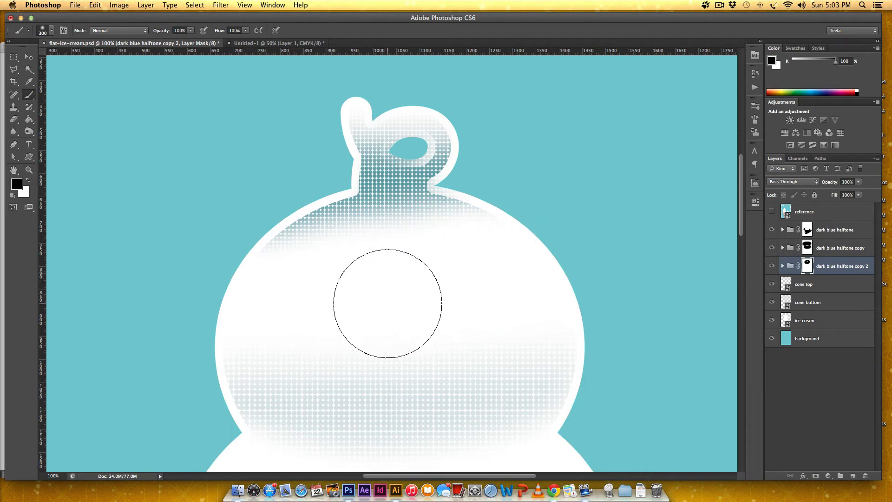
key("bracketleft")
key("bracketleft")
mouse_move(277, 272)
left_mouse_down()
mouse_move(398, 271)
mouse_move(246, 253)
mouse_move(556, 254)
mouse_move(490, 293)
mouse_move(555, 305)
mouse_move(517, 322)
mouse_move(522, 314)
mouse_move(266, 247)
mouse_move(382, 258)
mouse_move(342, 258)
mouse_move(528, 256)
mouse_move(357, 269)
left_mouse_up()
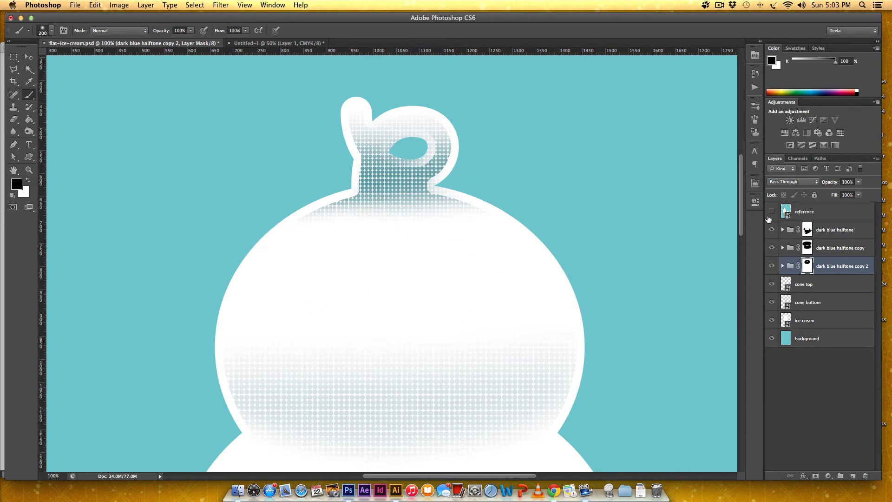
- Check the swirl's shading in the reference artwork, hide the reference again, and inspect the swirl up close at 300%
left_click(773, 212)
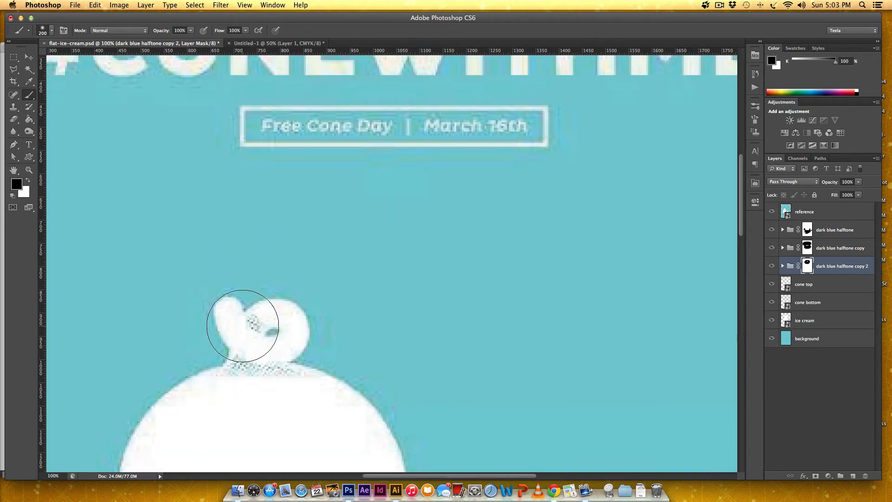
left_click(772, 212)
key("super+plus")
key("super+plus")
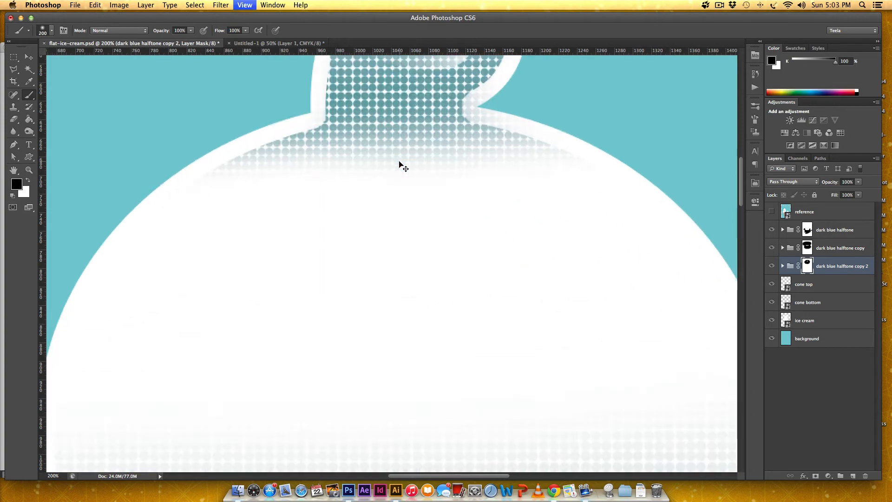
left_click_drag(448, 127, 455, 377)
left_click_drag(451, 290, 455, 328)
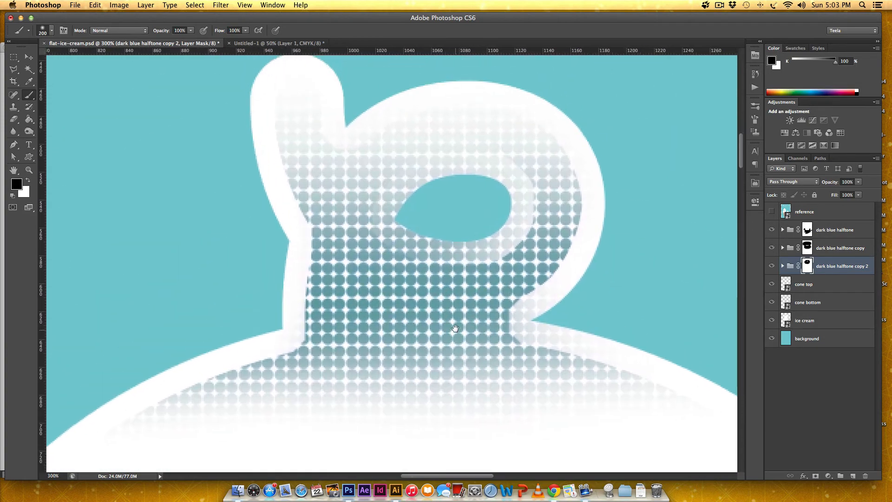
- Mask the halftone off the swirl's upright tip and front band with a 100% hardness brush, reducing its size to 50 px
left_click(51, 31)
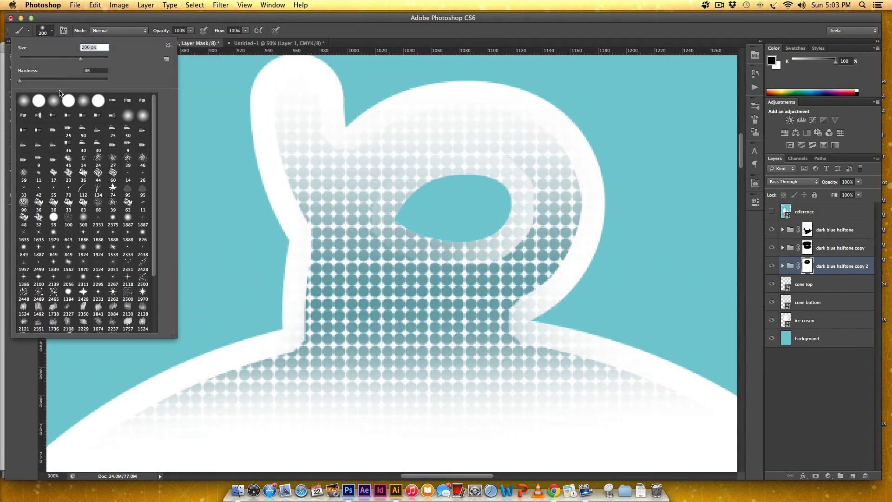
key("Return")
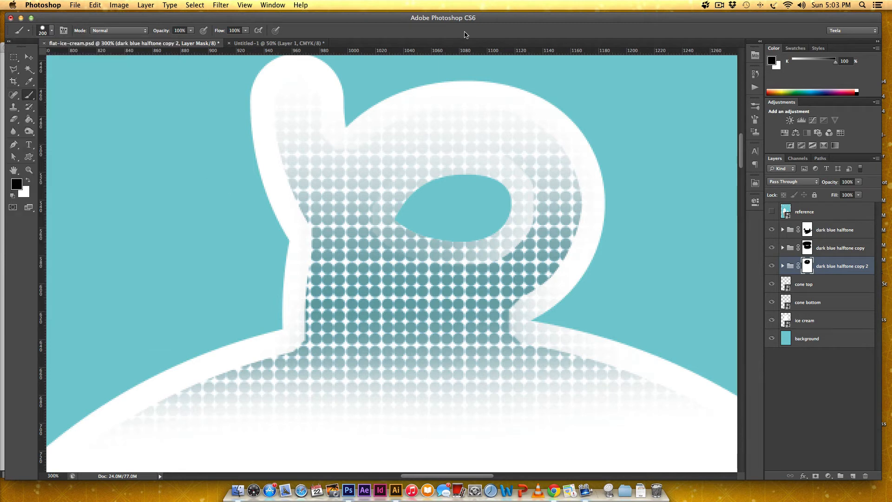
key("bracketleft")
key("bracketleft")
key("bracketleft")
key("bracketleft")
key("bracketleft")
key("bracketleft")
key("bracketleft")
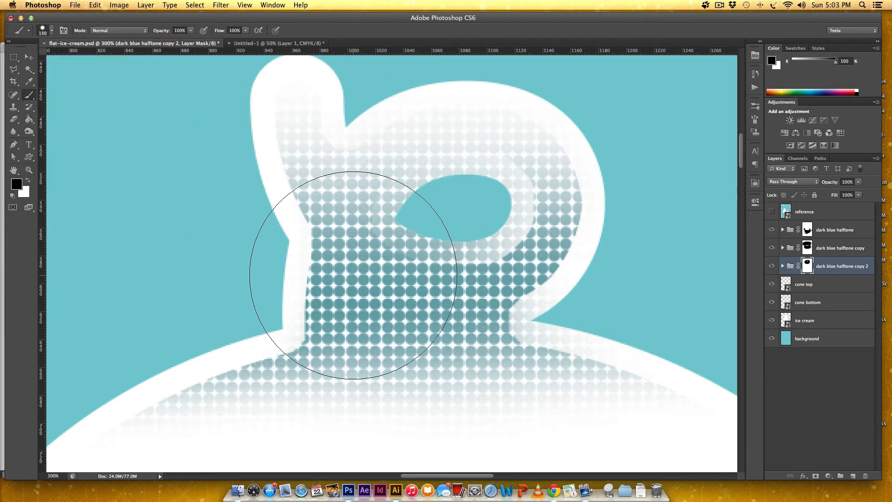
mouse_move(297, 107)
left_mouse_down()
mouse_move(303, 153)
mouse_move(288, 110)
mouse_move(291, 133)
mouse_move(306, 168)
mouse_move(316, 166)
mouse_move(308, 164)
mouse_move(334, 211)
left_mouse_up()
key("bracketleft")
key("bracketleft")
mouse_move(342, 219)
left_mouse_down()
mouse_move(404, 262)
mouse_move(469, 276)
mouse_move(529, 259)
mouse_move(595, 199)
mouse_move(559, 268)
mouse_move(493, 285)
mouse_move(364, 259)
mouse_move(322, 224)
mouse_move(295, 176)
mouse_move(317, 219)
mouse_move(363, 262)
mouse_move(469, 284)
mouse_move(504, 284)
mouse_move(554, 262)
mouse_move(528, 285)
mouse_move(439, 287)
mouse_move(381, 272)
mouse_move(318, 214)
mouse_move(360, 261)
mouse_move(392, 274)
mouse_move(464, 286)
mouse_move(521, 275)
mouse_move(563, 244)
mouse_move(601, 189)
mouse_move(556, 251)
mouse_move(527, 269)
mouse_move(582, 212)
mouse_move(603, 160)
mouse_move(602, 97)
mouse_move(603, 164)
mouse_move(570, 260)
mouse_move(576, 236)
left_mouse_up()
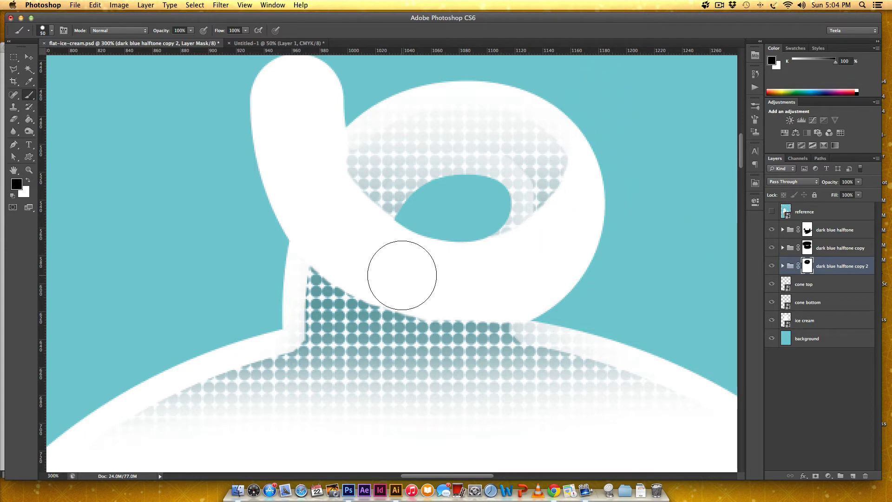
- Set the mask brush to 0% hardness and 150 px, and fade the halftone off the right side of the swirl's loop
left_click(53, 31)
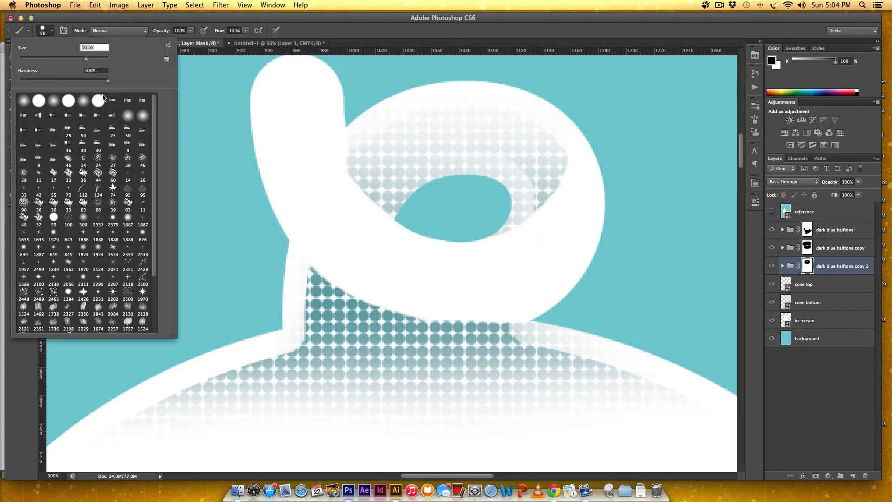
left_click_drag(107, 78, 32, 84)
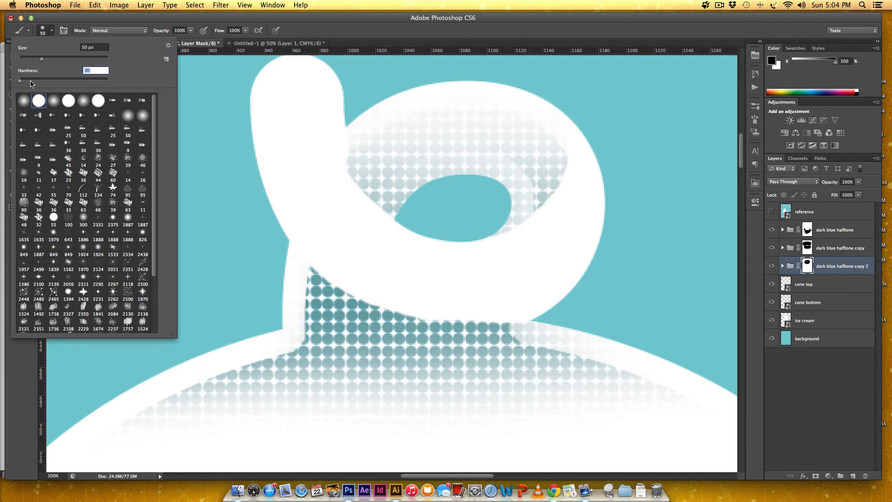
left_click(514, 24)
key("bracketright")
key("bracketleft")
key("bracketleft")
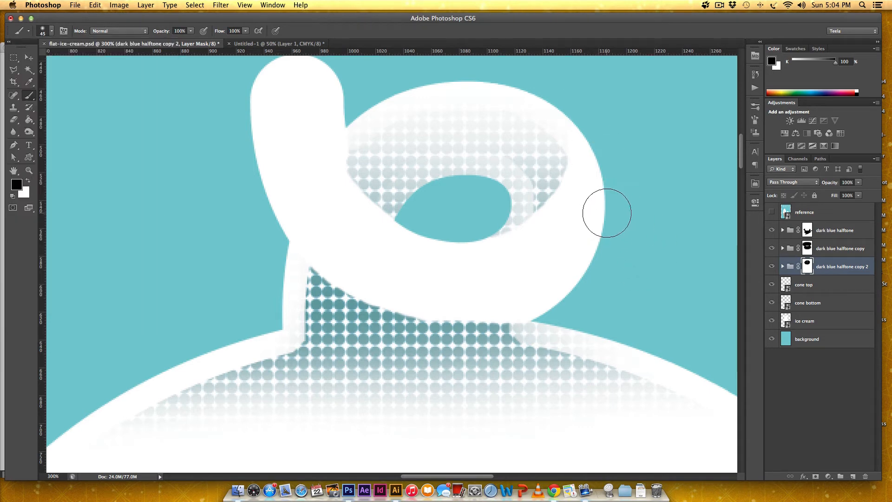
key("bracketright")
key("bracketright")
key("bracketright")
key("bracketright")
key("bracketright")
key("bracketright")
key("bracketright")
key("bracketright")
key("bracketright")
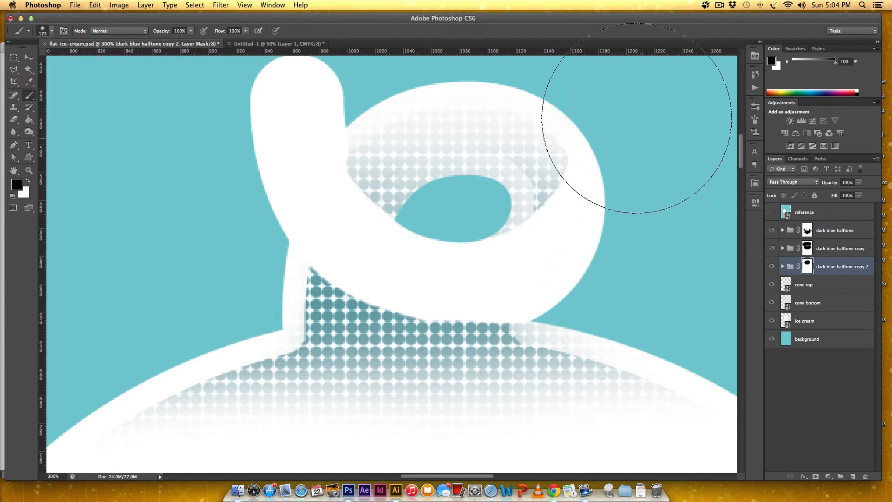
key("bracketleft")
mouse_move(592, 161)
left_mouse_down()
mouse_move(548, 245)
mouse_move(574, 197)
left_mouse_up()
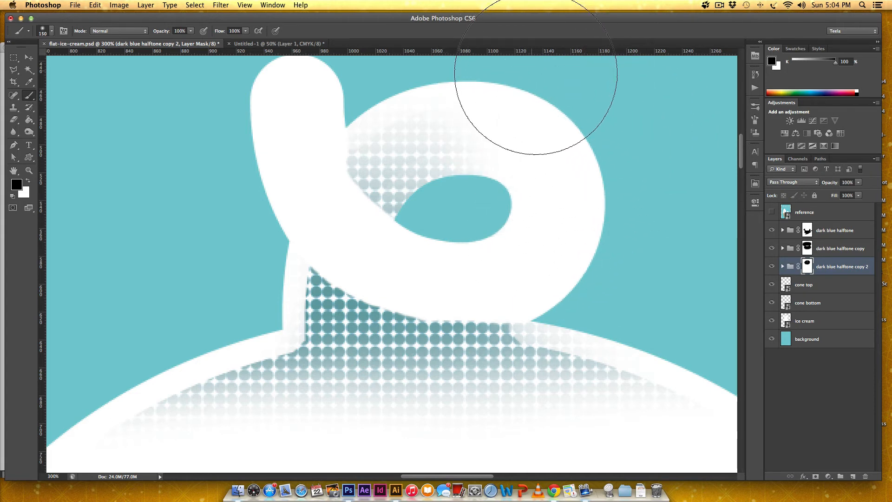
key("super+minus")
key("super+minus")
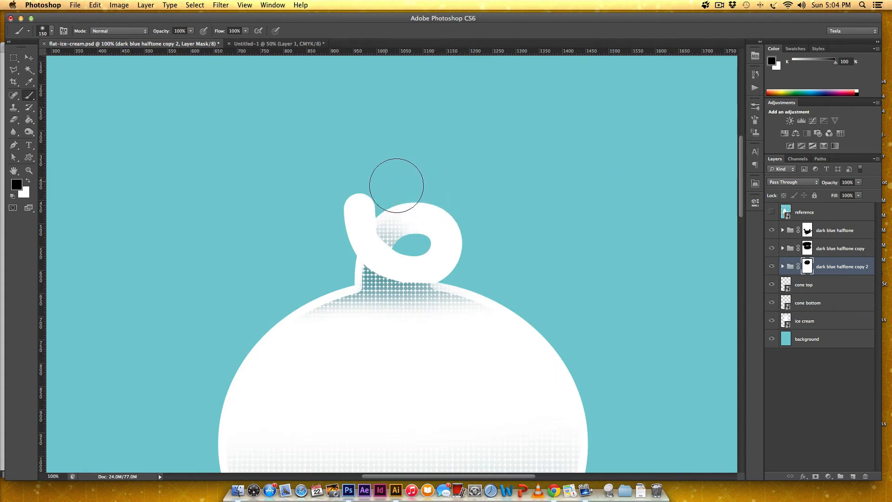
- Enlarge the mask brush to 250 px and set the swirl's halftone group to 30% opacity
key("bracketright")
key("bracketright")
key("bracketright")
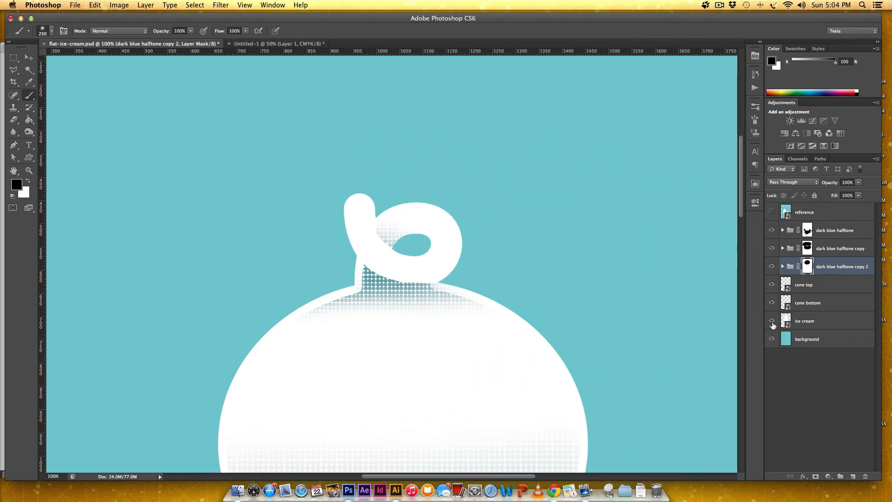
left_click(846, 182)
type("50")
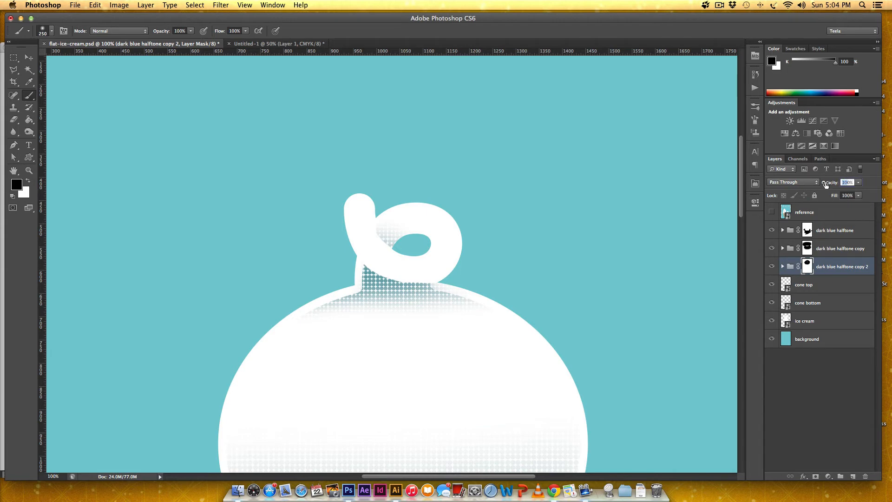
key("Return")
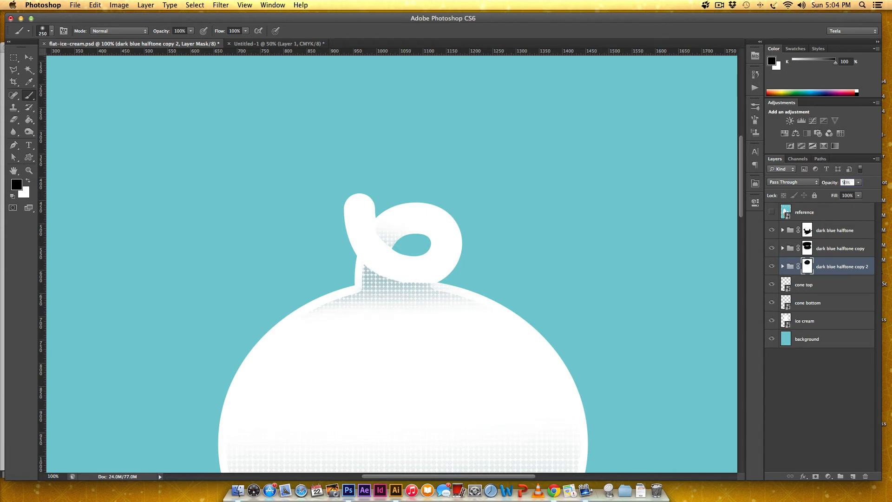
type("30")
key("Return")
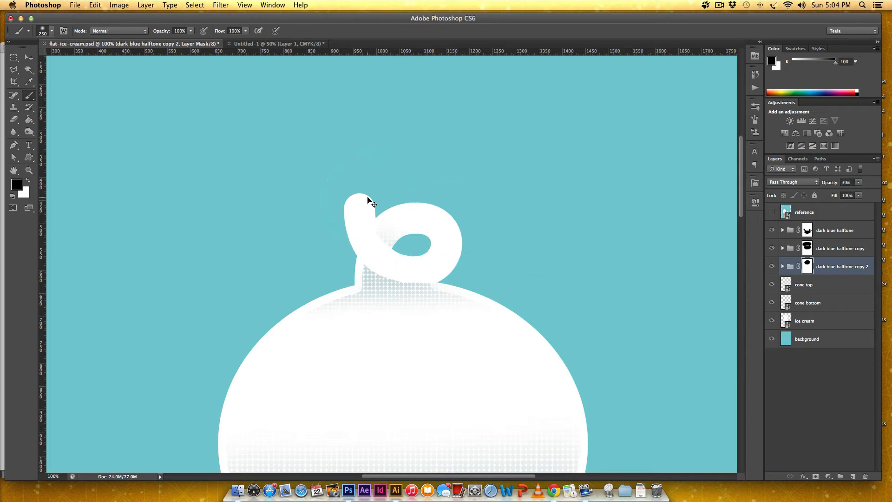
- Paint halftone back onto the left part of the swirl's loop with white at 50 px, and trim its spilled edges with black at 40 px
key("super+equal")
key("super+equal")
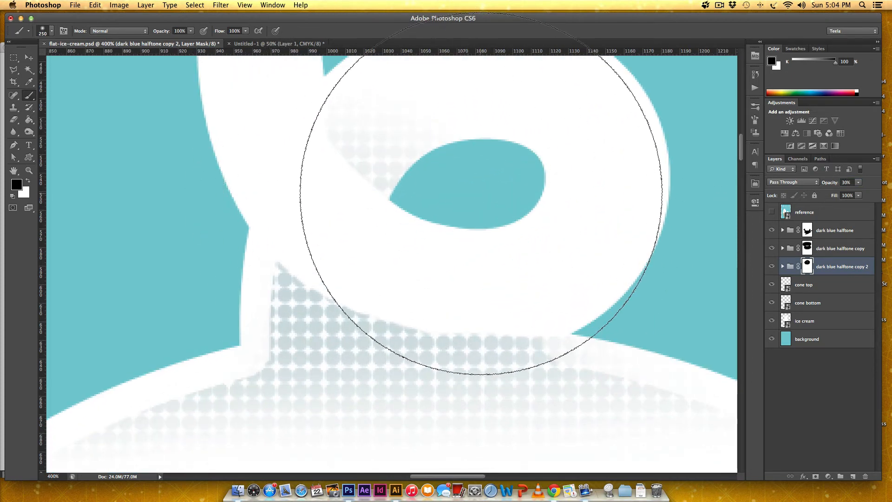
key("bracketleft")
key("bracketleft")
key("bracketleft")
key("bracketleft")
key("bracketleft")
key("bracketleft")
key("bracketleft")
key("bracketleft")
key("bracketleft")
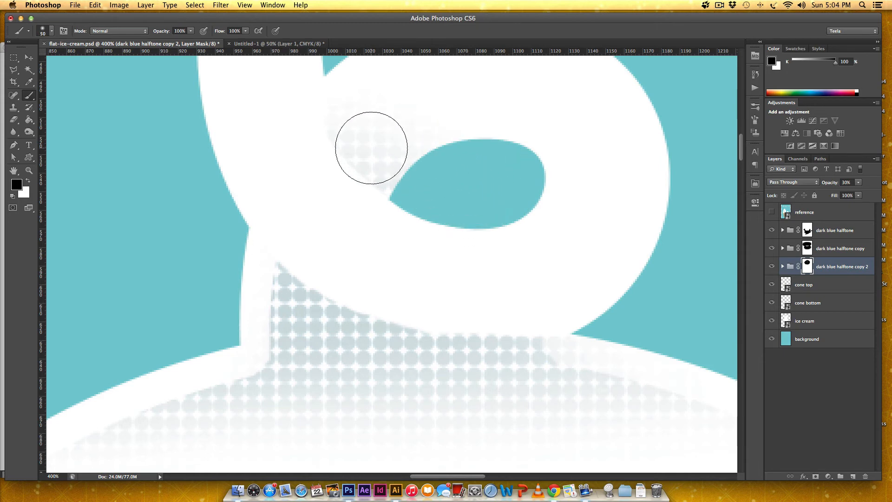
key("x")
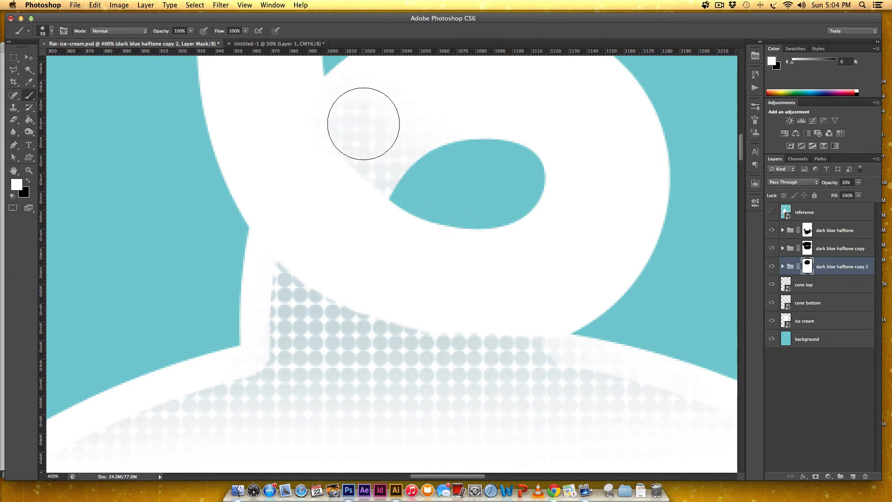
mouse_move(376, 141)
left_mouse_down()
mouse_move(389, 146)
mouse_move(355, 93)
mouse_move(399, 163)
mouse_move(388, 171)
left_mouse_up()
key("x")
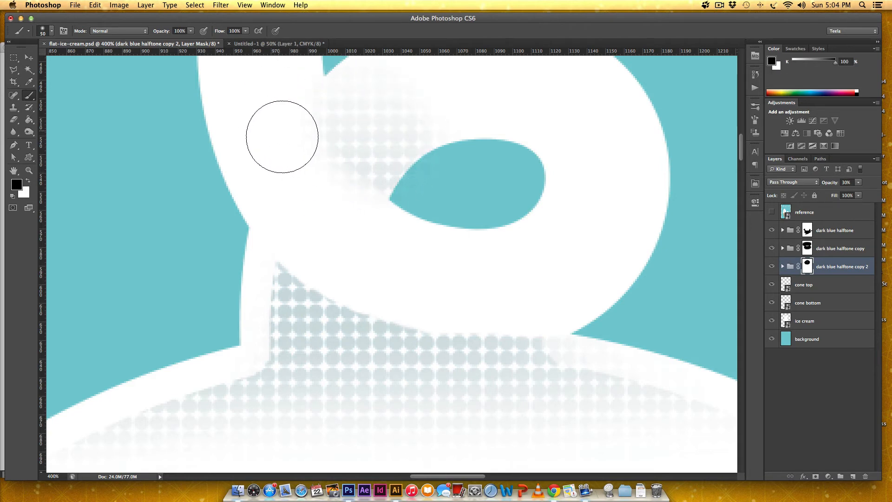
key("bracketleft")
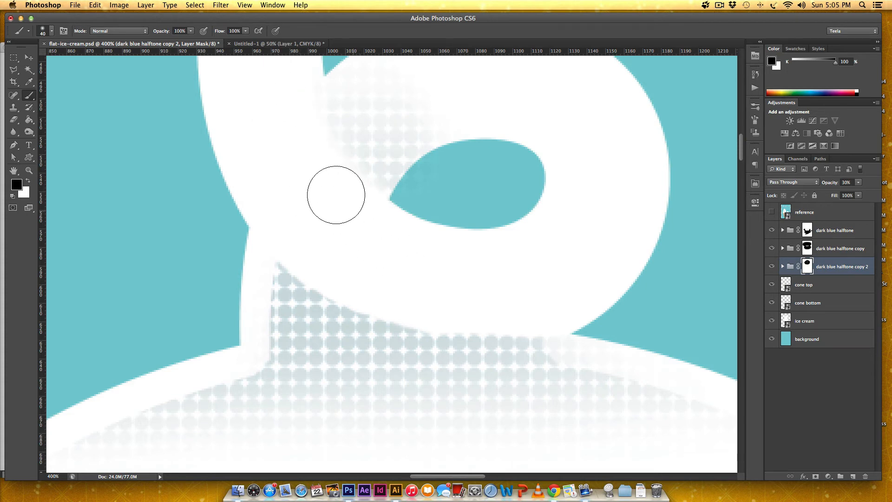
- Duplicate the dark blue halftone group to just above the cone top layer and name the copy "dark brown halftone"
key("super+minus")
key("super+minus")
key("super+minus")
key("super+minus")
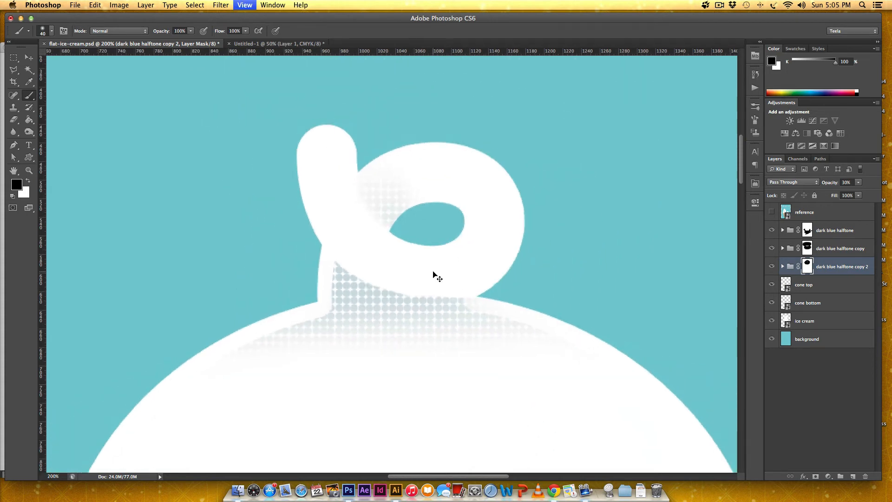
key("super+minus")
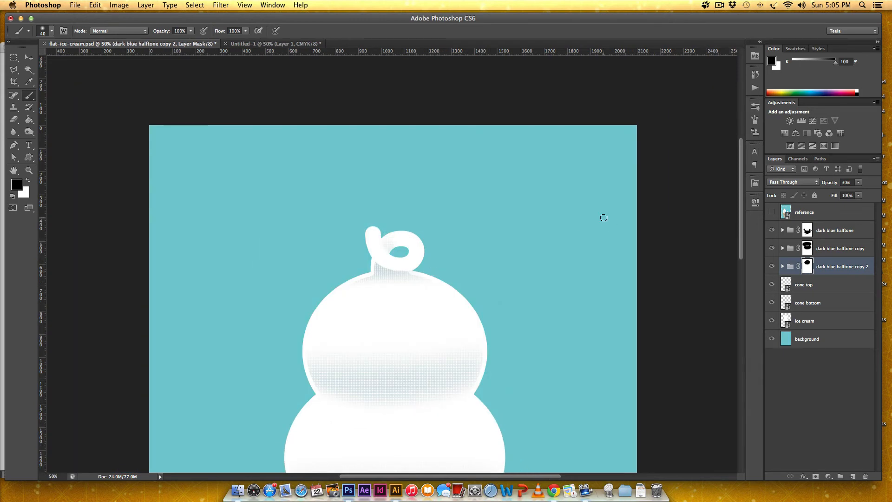
key("super+minus")
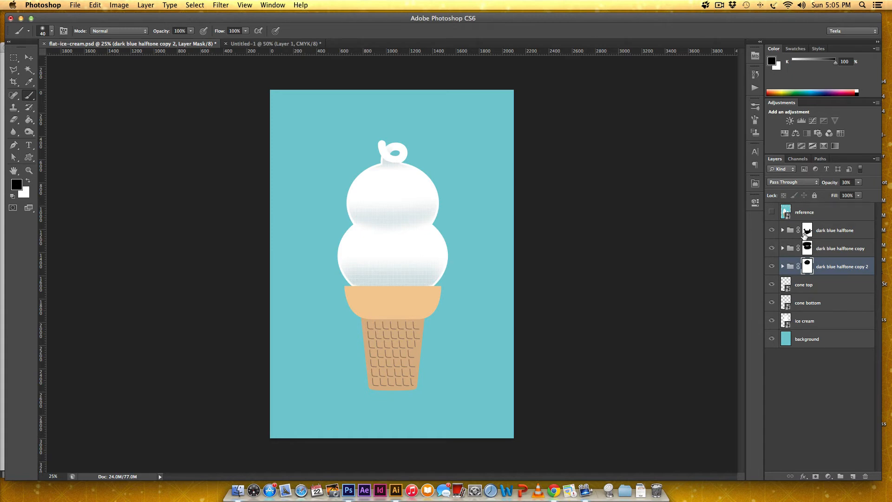
left_click(838, 230)
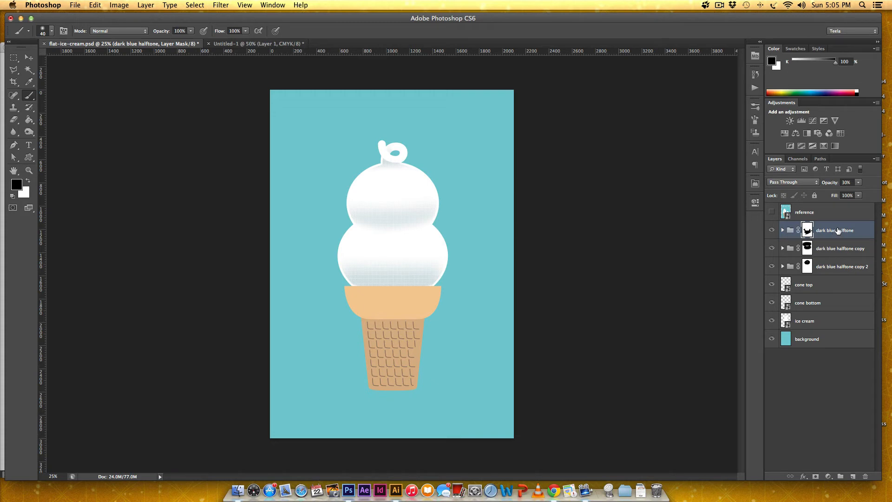
left_click_drag(838, 230, 836, 278)
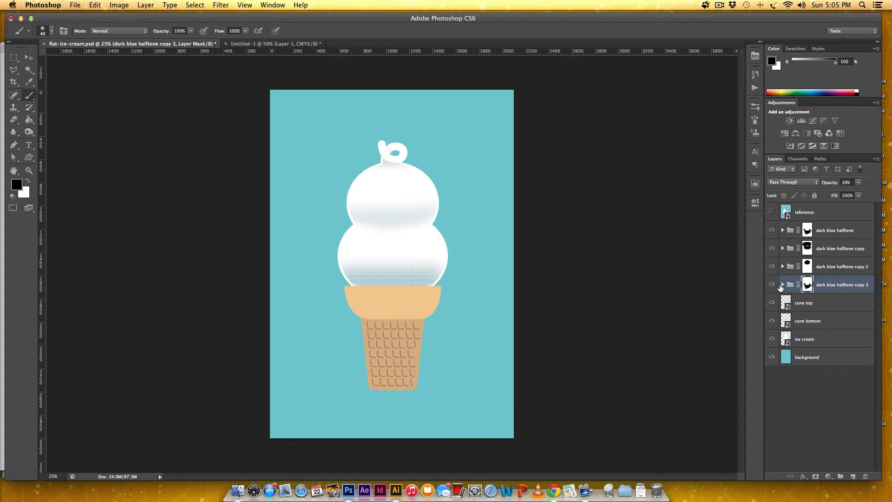
double_click(838, 285)
type("dark brown halfto")
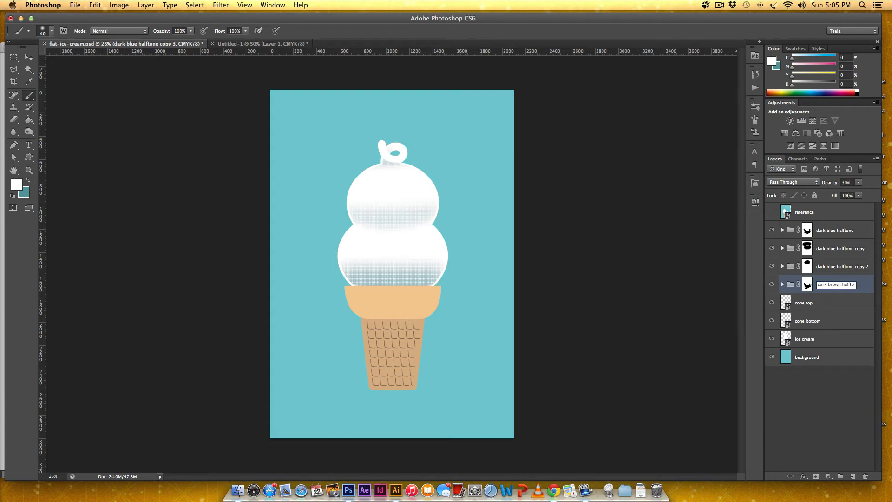
type("ne")
key("Return")
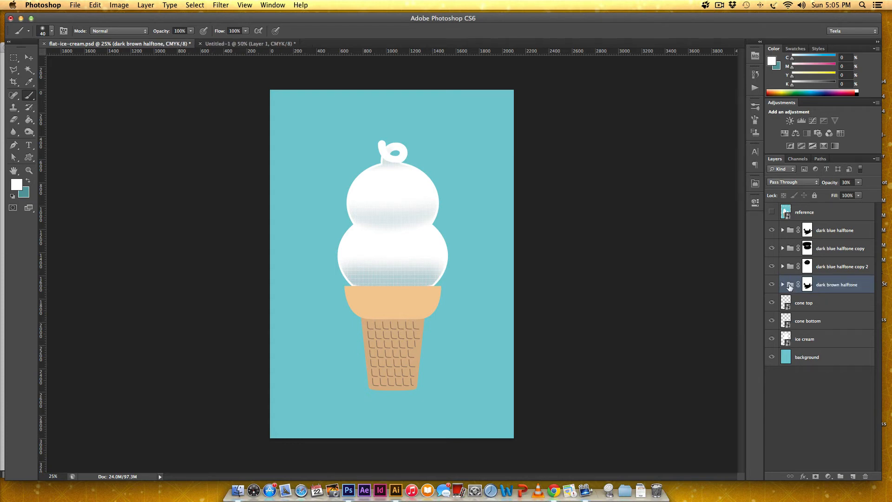
- Move the dark brown halftone group down over the cone and delete its layer mask
key("v")
mouse_move(399, 158)
left_mouse_down()
mouse_move(401, 217)
mouse_move(399, 180)
mouse_move(402, 193)
left_mouse_up()
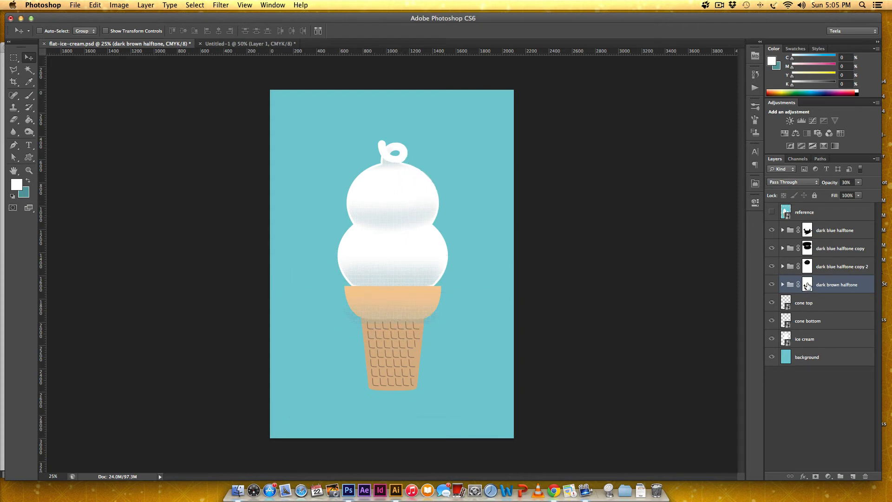
left_click_drag(807, 287, 865, 475)
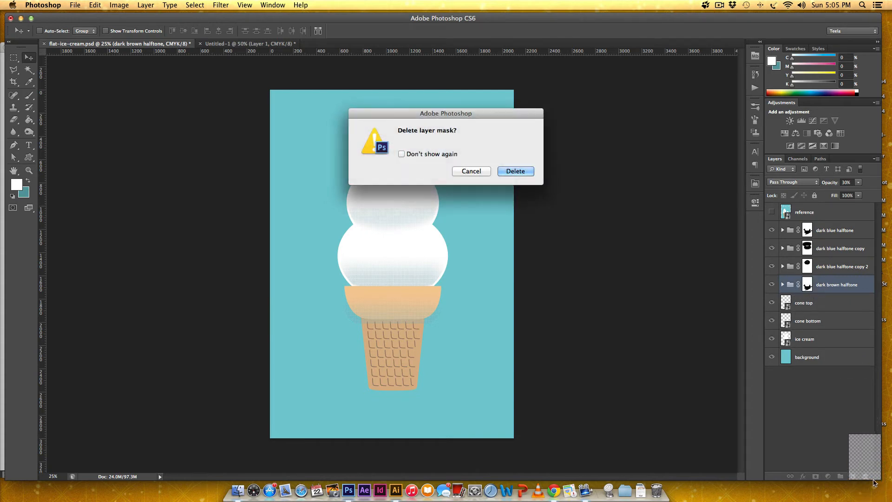
left_click(514, 172)
mouse_move(437, 361)
left_mouse_down()
mouse_move(434, 331)
mouse_move(437, 344)
left_mouse_up()
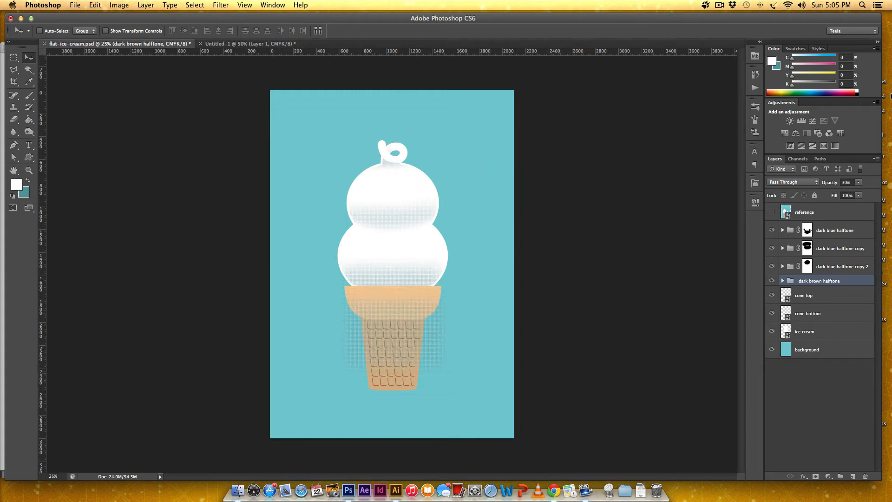
- Set the dark brown halftone group's opacity to 100% and move it down over the lower end of the cone
left_click(851, 181)
type("100")
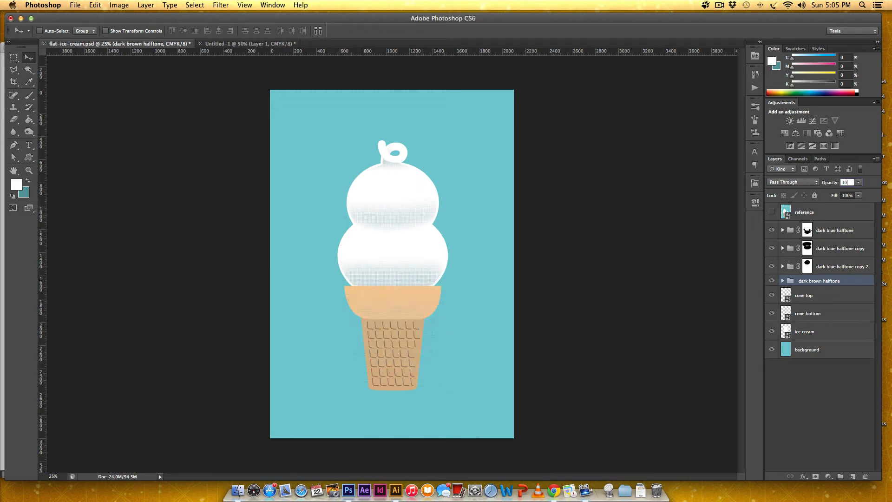
key("Return")
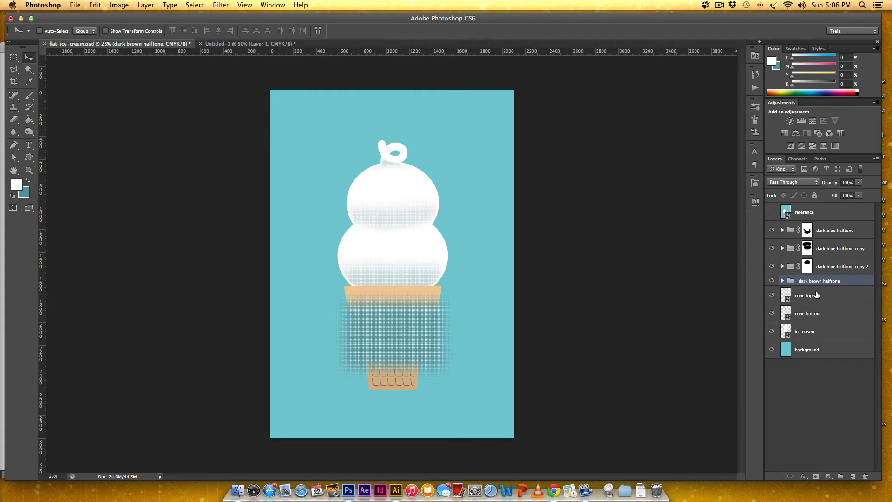
left_click_drag(453, 362, 434, 173)
key("super+plus")
key("super+plus")
key("super+plus")
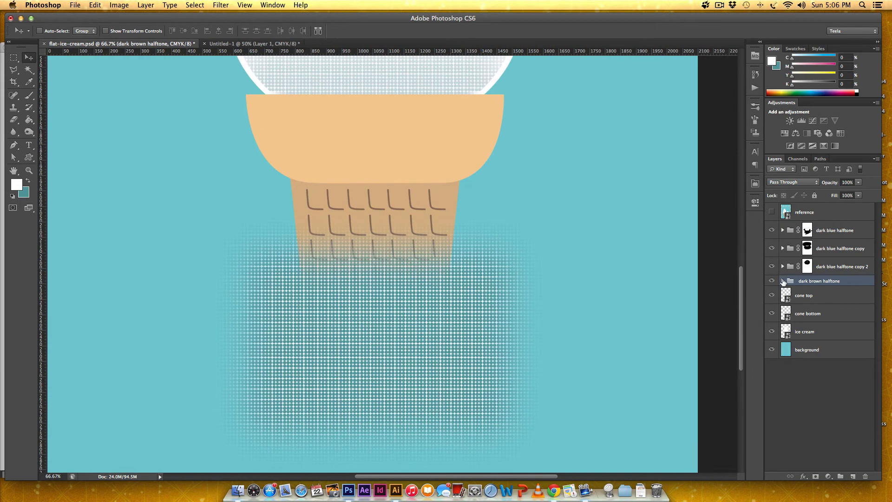
- Expand the dark brown halftone group and load the color layer's filled area as a selection
left_click(783, 281)
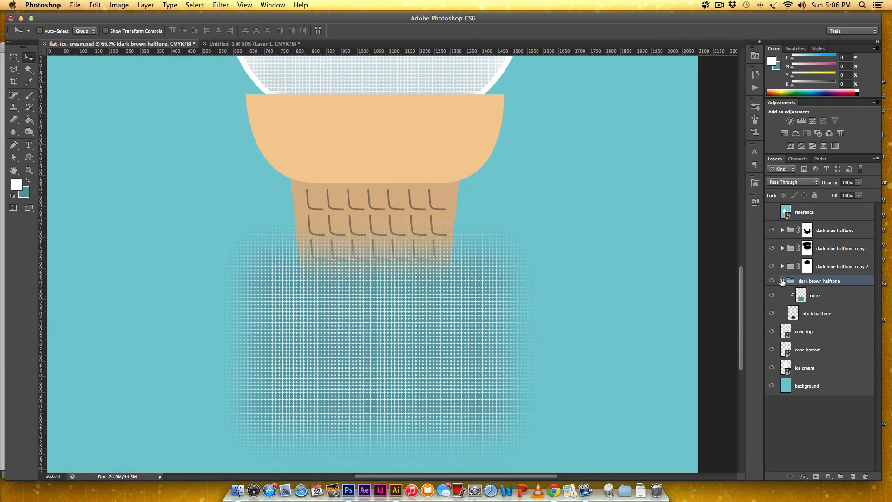
left_click(801, 298)
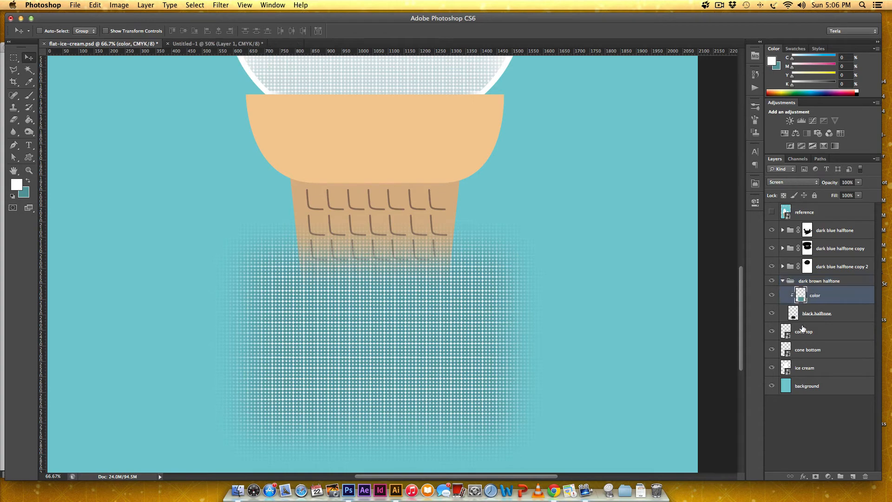
left_click(805, 299, "super")
- Sample the brown of the cone's waffle lines and darken the foreground color to #745d4c
key("i")
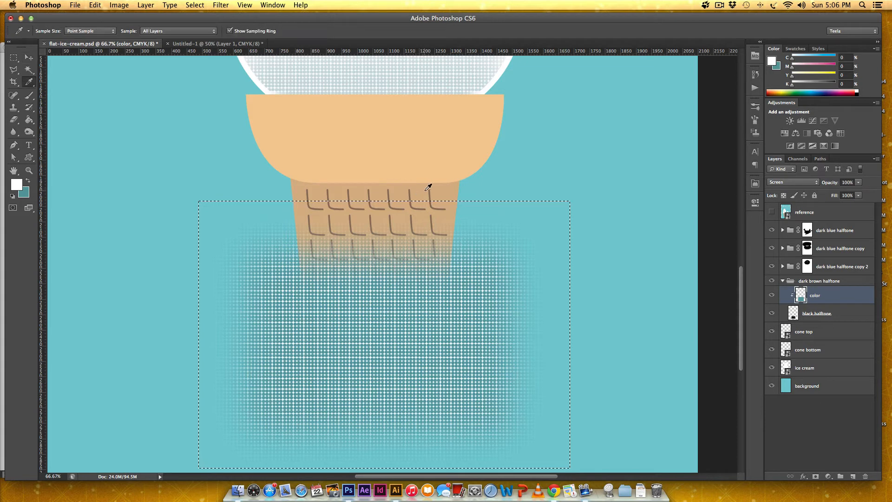
left_click(432, 186)
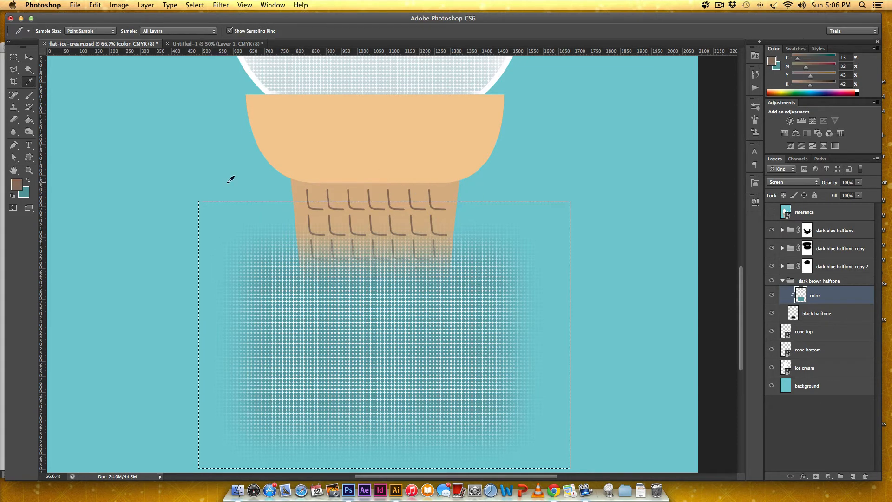
left_click(17, 185)
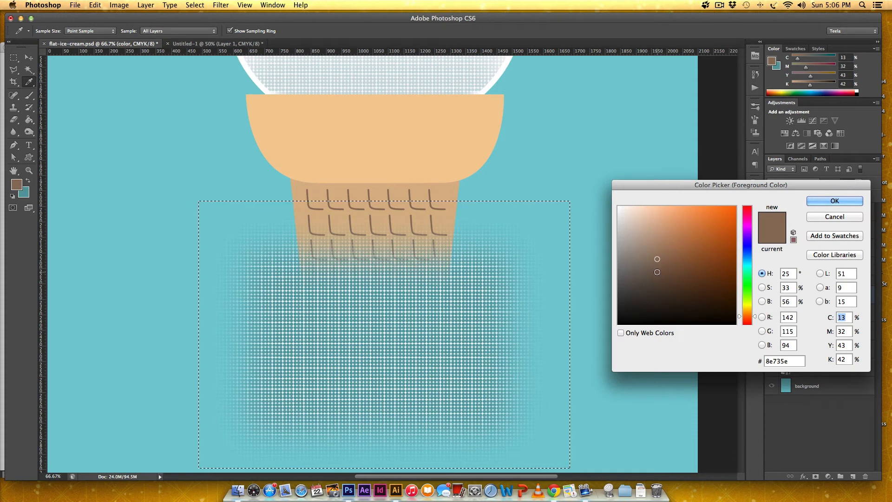
left_click(658, 271)
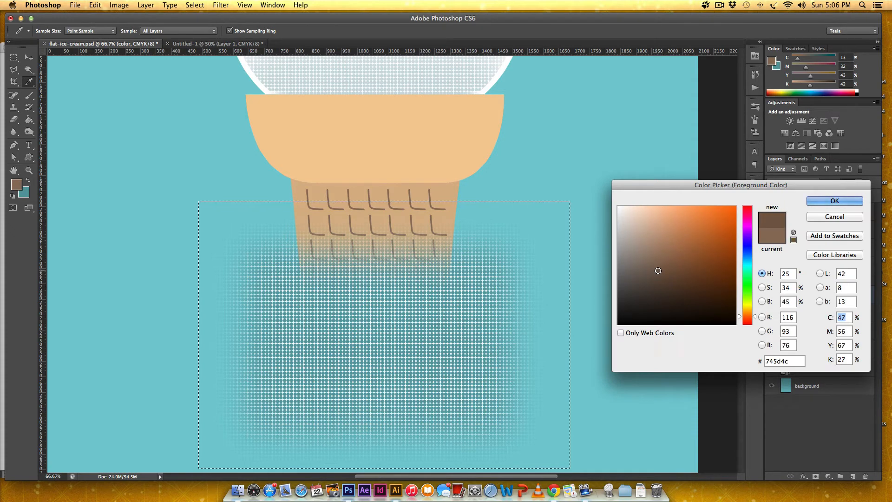
left_click(827, 202)
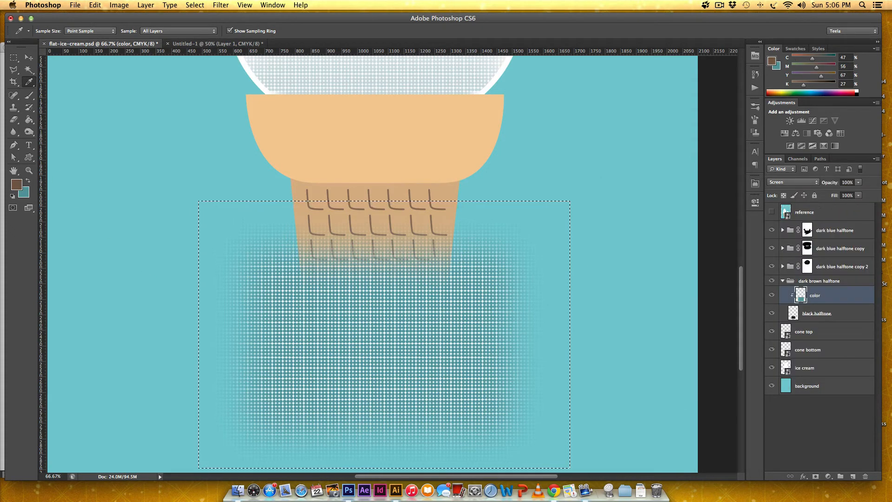
- Swap the foreground and background colors, fill the selected area of the color layer with the dark brown, deselect, and collapse the group
left_click(28, 181)
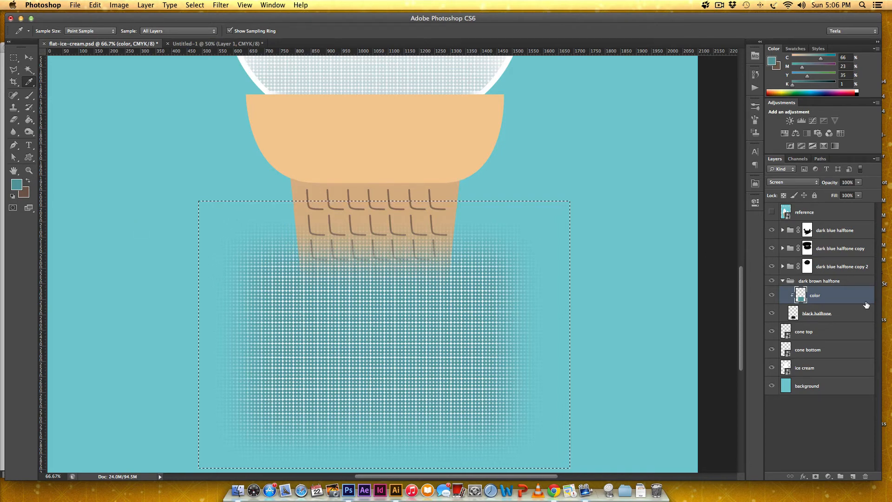
key("super+BackSpace")
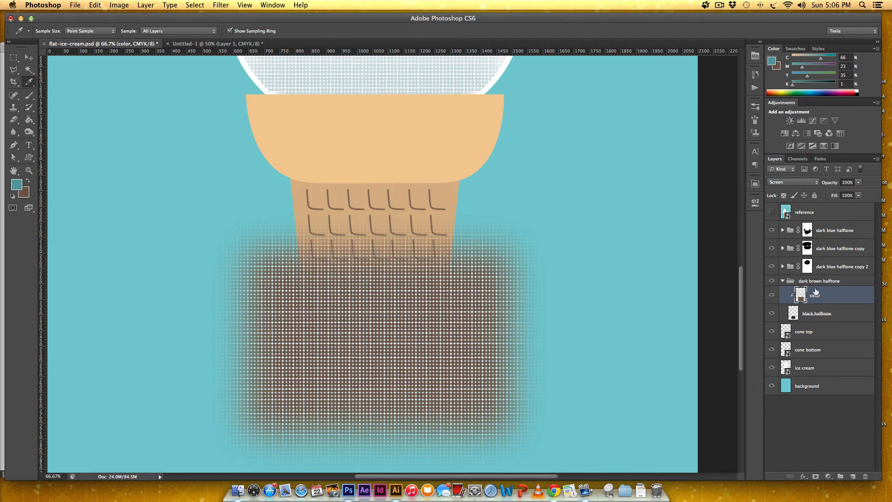
left_click(784, 281)
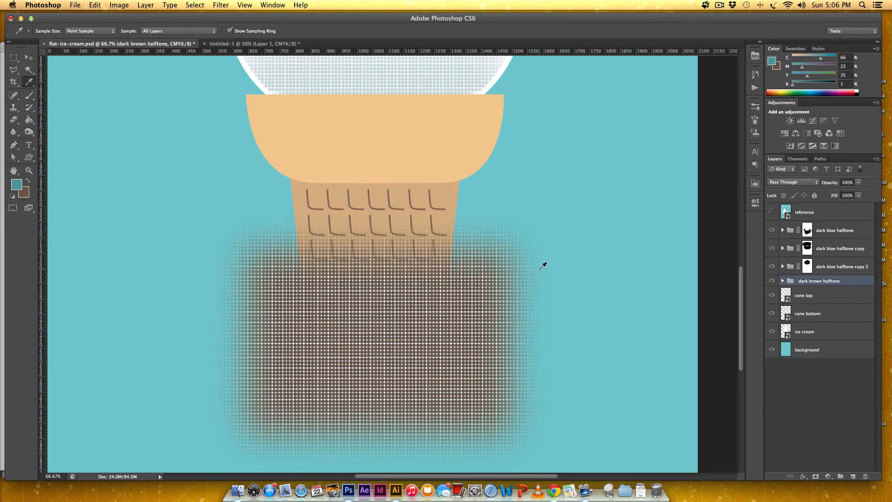
- Move the dark brown halftone up over the cone top and show the reference artwork
key("v")
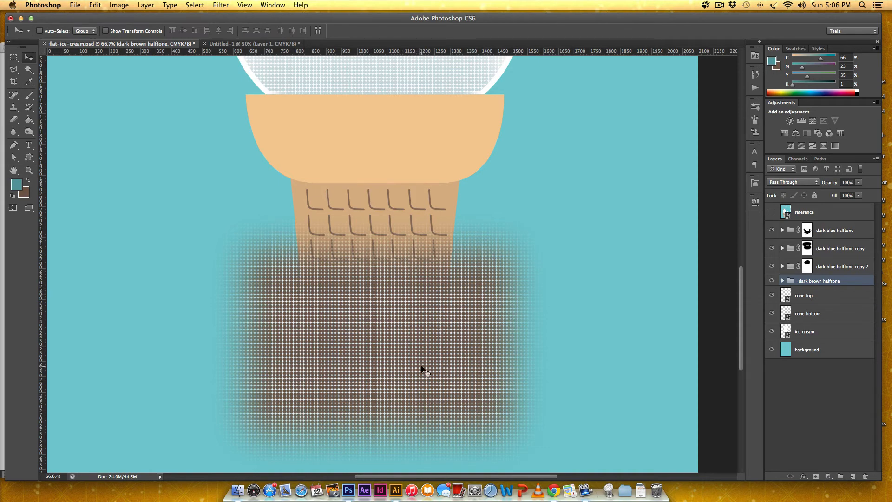
left_click_drag(400, 327, 393, 204)
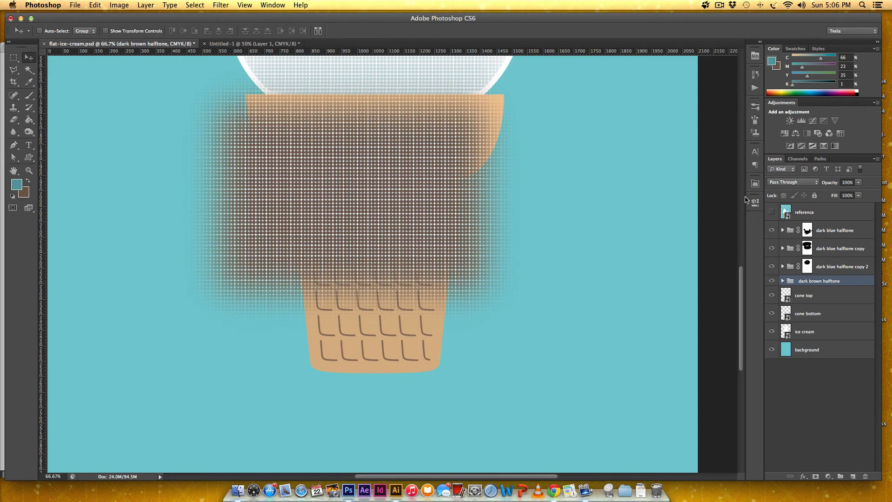
left_click(771, 213)
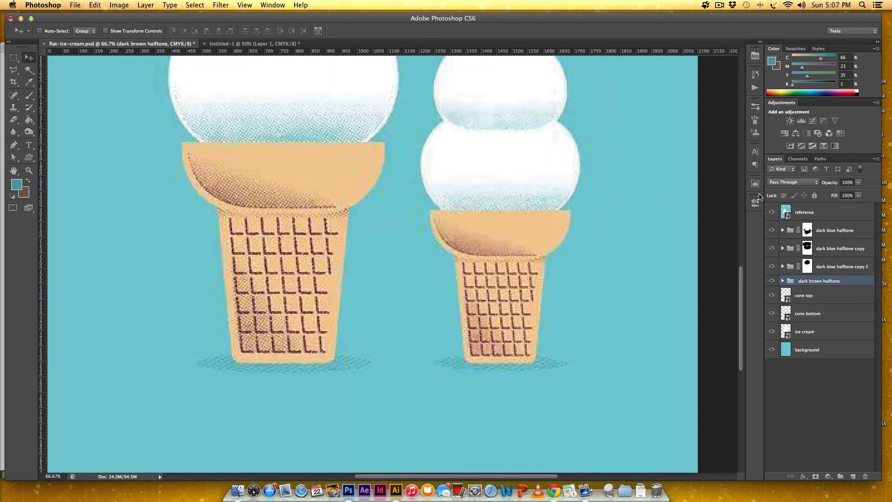
- Hide the reference artwork and rotate the dark brown halftone about 21.9° clockwise
left_click(772, 213)
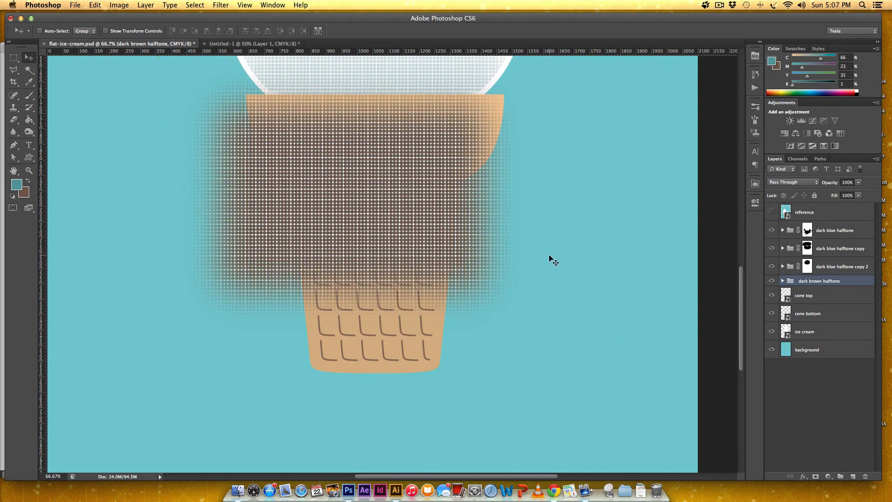
key("ctrl+t")
left_click_drag(553, 332, 475, 416)
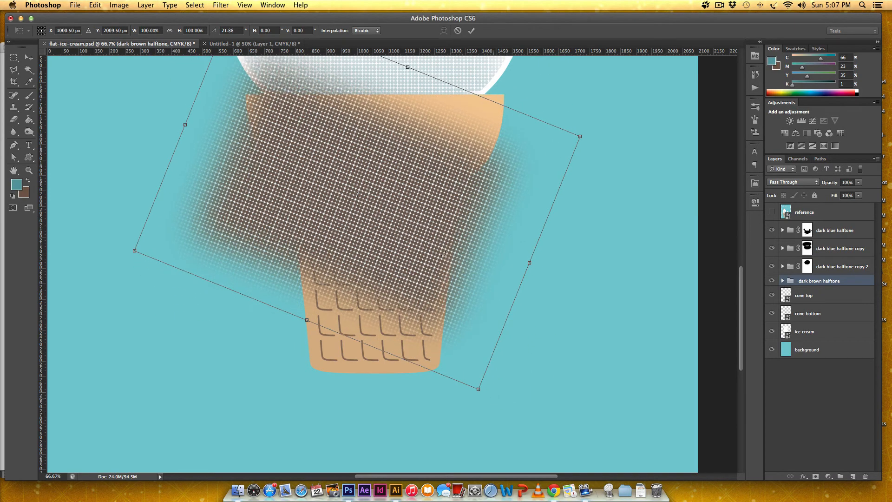
- Position the rotated dark brown halftone over the cone top, shifted toward its left side, and apply the transformation
left_click_drag(426, 137, 407, 138)
scroll(542, 223, "up", 5)
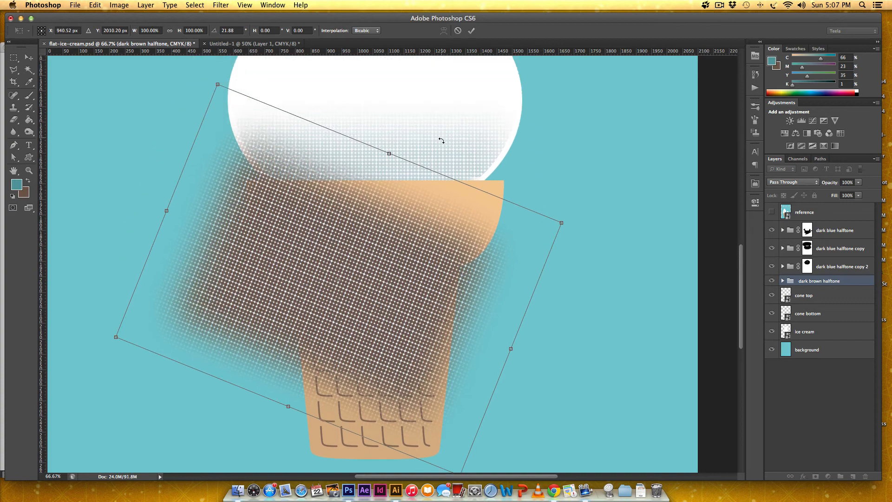
mouse_move(459, 266)
left_mouse_down()
mouse_move(469, 268)
mouse_move(455, 258)
left_mouse_up()
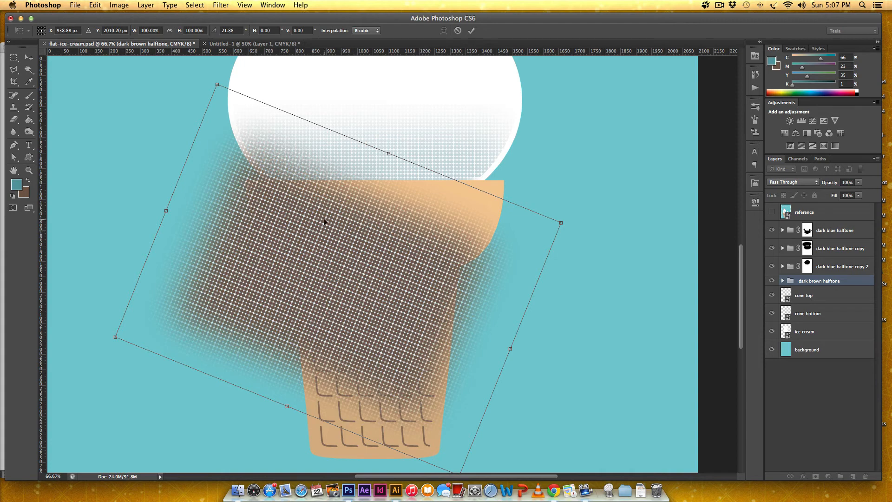
left_click_drag(324, 218, 353, 228)
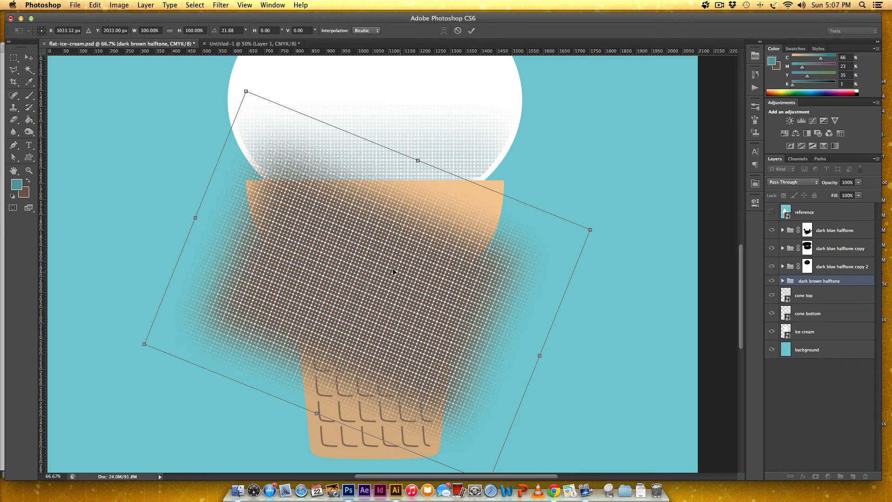
left_click_drag(394, 272, 376, 264)
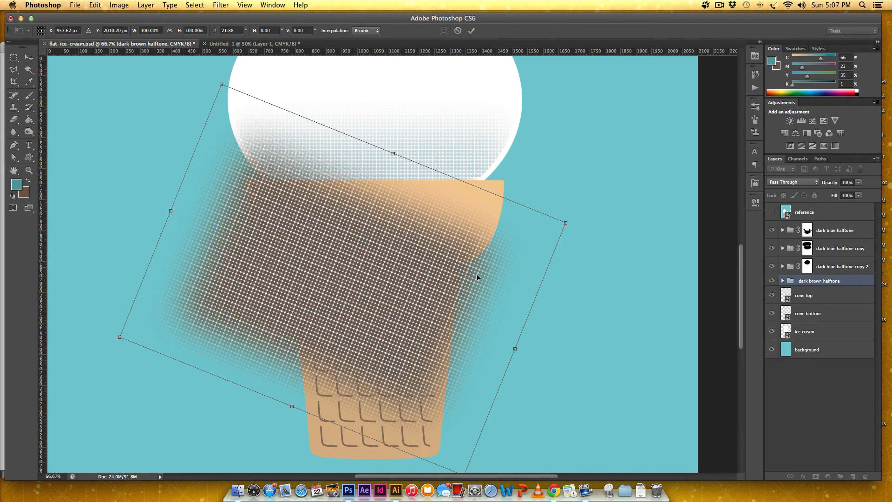
key("Left")
key("Left")
key("Left")
key("Left")
key("Left")
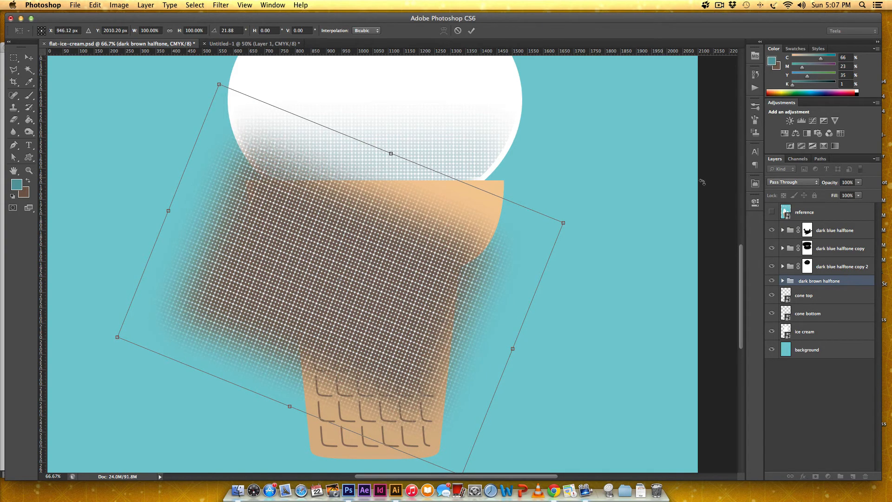
key("Return")
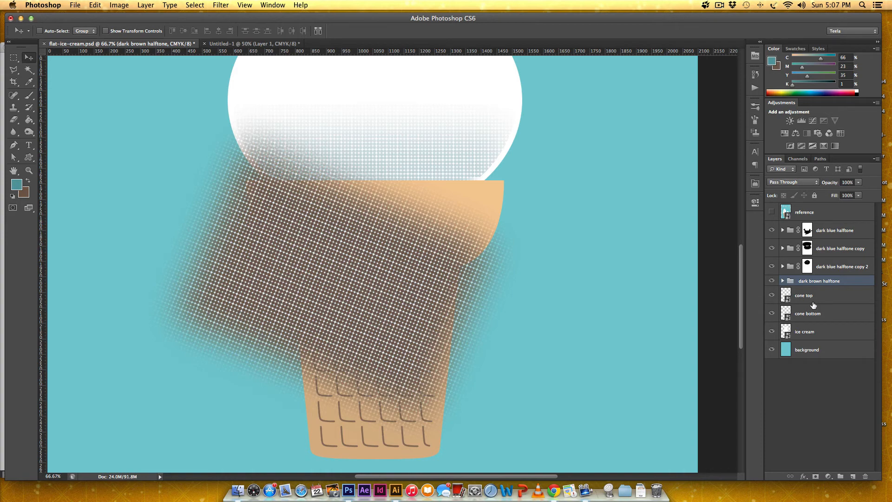
- Add a layer mask to the dark brown halftone group and mask out its lower and upper parts with a 600 px black brush
left_click(816, 476)
key("b")
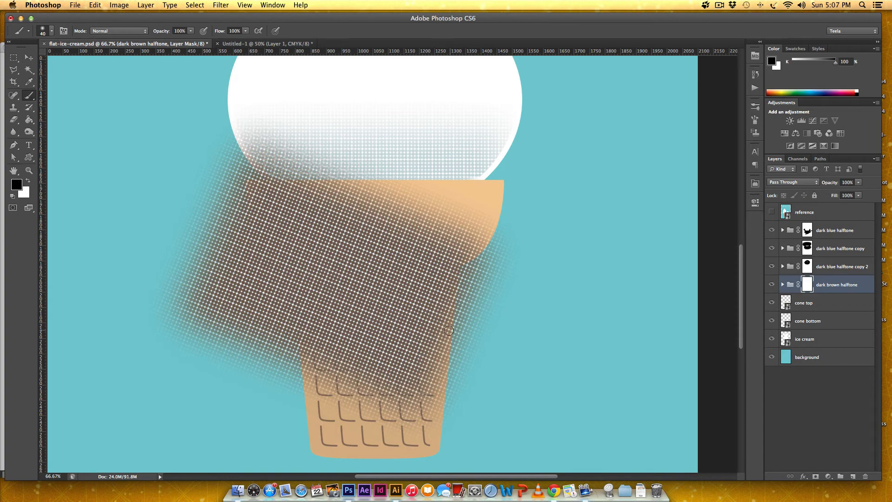
key("bracketright")
key("bracketright")
key("bracketright")
key("bracketright")
key("bracketright")
key("bracketright")
key("bracketright")
key("bracketright")
key("bracketright")
mouse_move(499, 393)
left_mouse_down()
mouse_move(364, 406)
mouse_move(539, 400)
mouse_move(277, 409)
mouse_move(342, 426)
mouse_move(187, 384)
mouse_move(124, 286)
mouse_move(176, 327)
left_mouse_up()
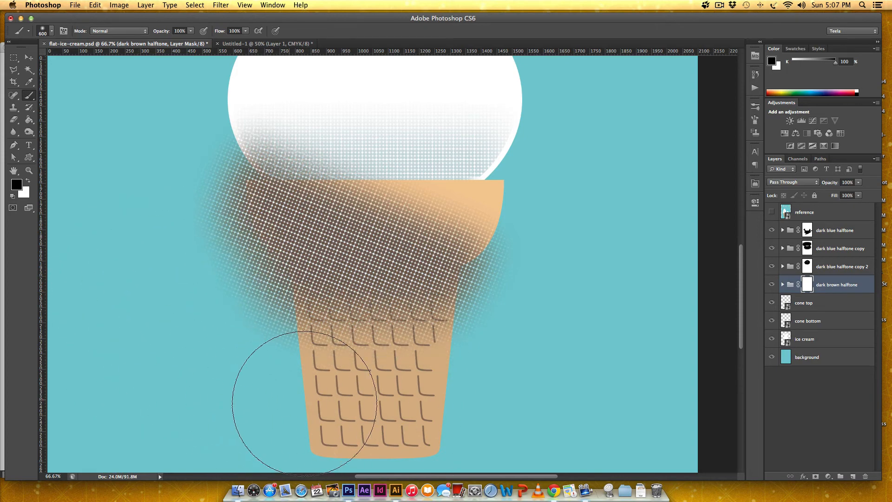
mouse_move(399, 395)
left_mouse_down()
mouse_move(183, 376)
mouse_move(622, 303)
left_mouse_up()
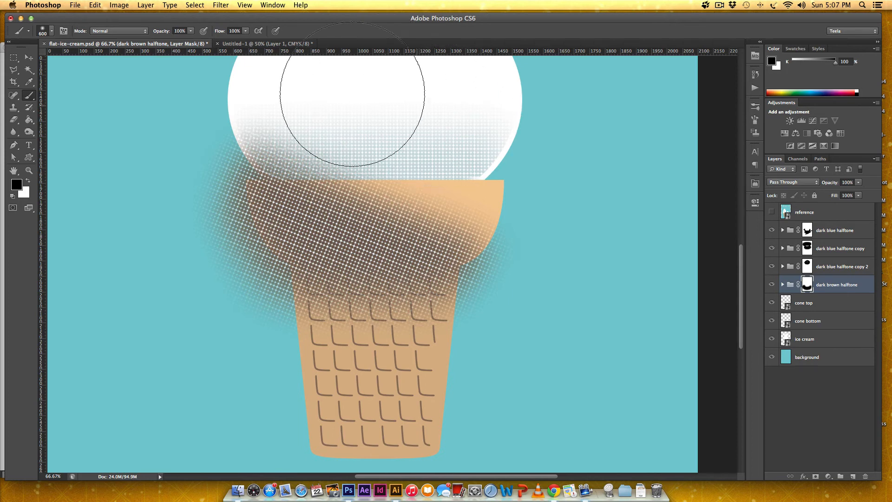
mouse_move(339, 130)
left_mouse_down()
mouse_move(410, 150)
mouse_move(333, 110)
mouse_move(350, 145)
mouse_move(441, 163)
left_mouse_up()
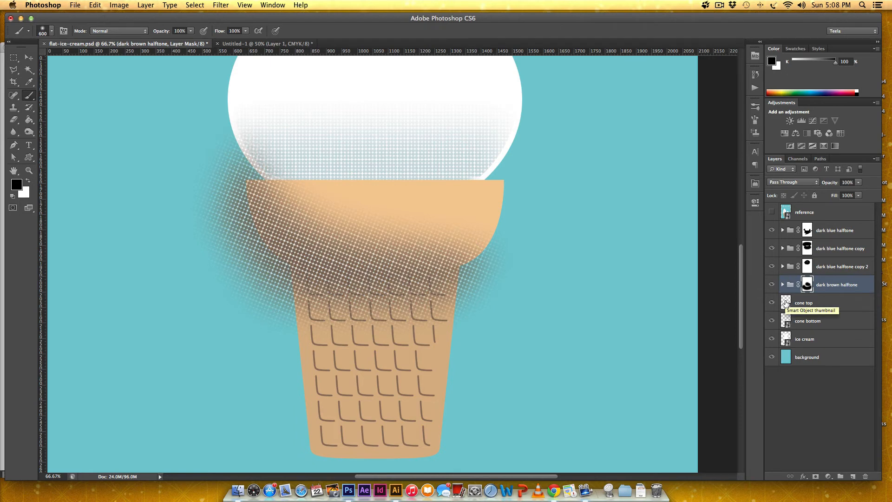
- Load the cone top's shape as a selection, invert it, mask out the brown halftone outside the cone top, and deselect
left_click(786, 303, "super")
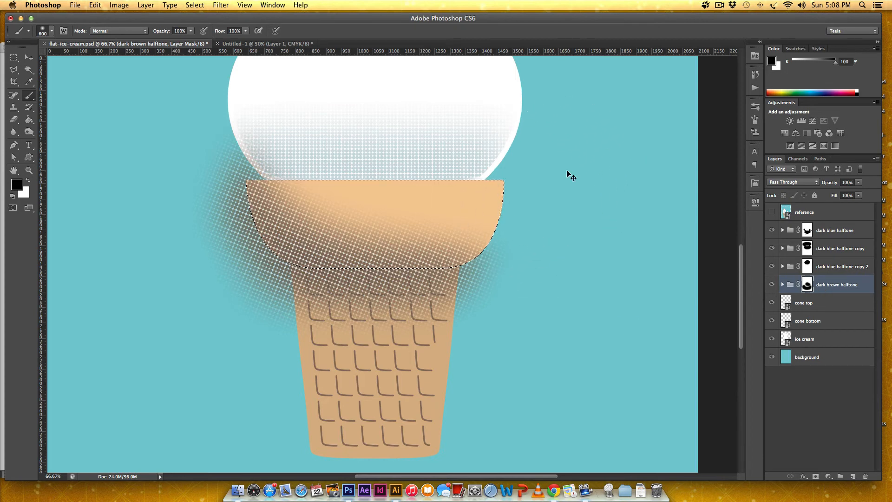
key("super+shift+i")
mouse_move(567, 169)
left_mouse_down()
mouse_move(375, 185)
mouse_move(341, 170)
mouse_move(413, 156)
mouse_move(255, 164)
mouse_move(212, 230)
mouse_move(196, 207)
mouse_move(246, 253)
mouse_move(497, 275)
mouse_move(513, 236)
mouse_move(581, 232)
mouse_move(550, 237)
mouse_move(585, 207)
mouse_move(540, 220)
left_mouse_up()
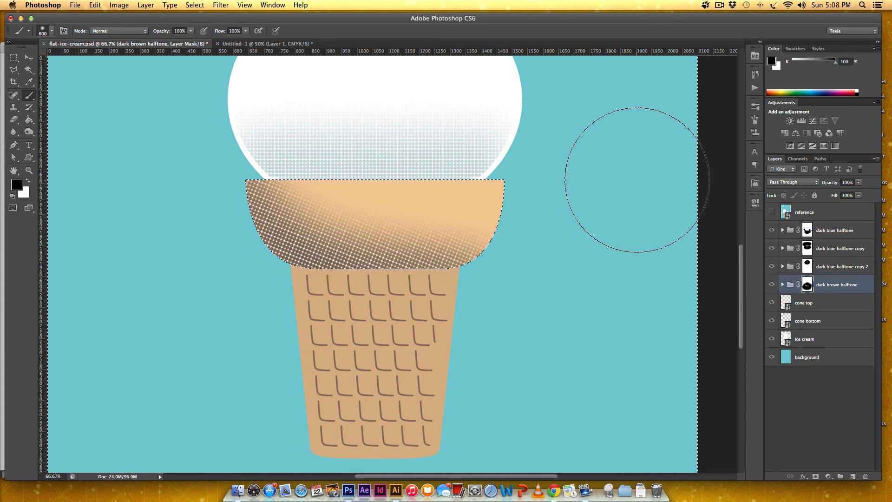
key("super+d")
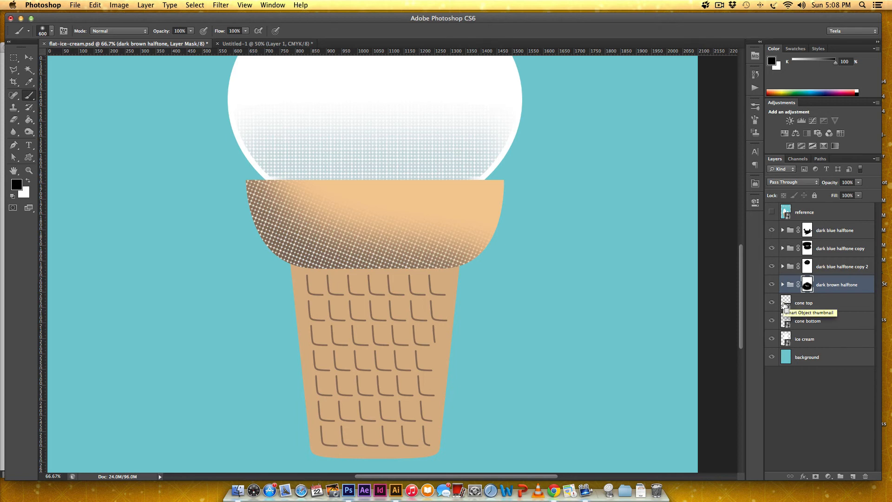
- Load the cone top's shape as a selection again and contract it by 12 pixels
left_click(785, 304, "super")
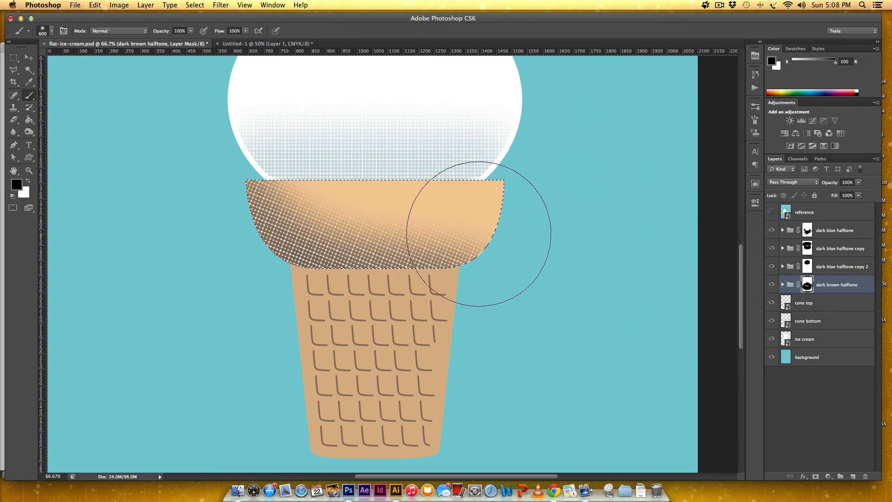
key("v")
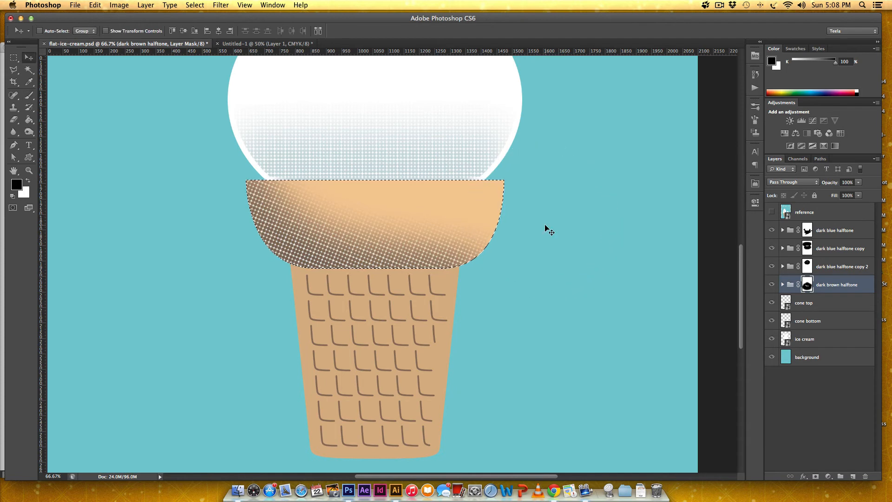
left_click(195, 5)
mouse_move(216, 123)
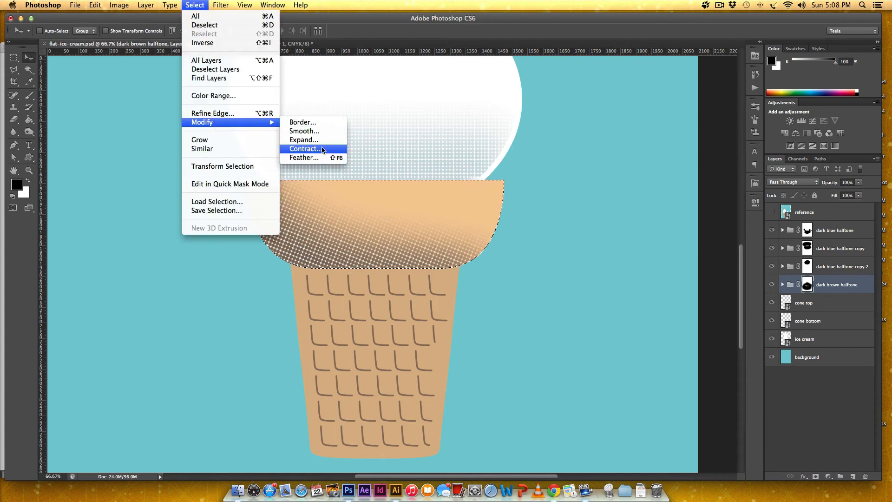
left_click(334, 148)
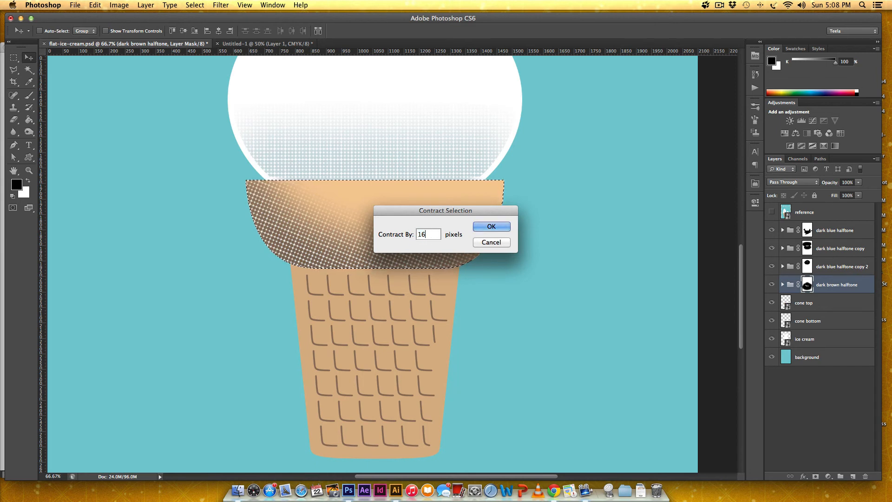
type("1")
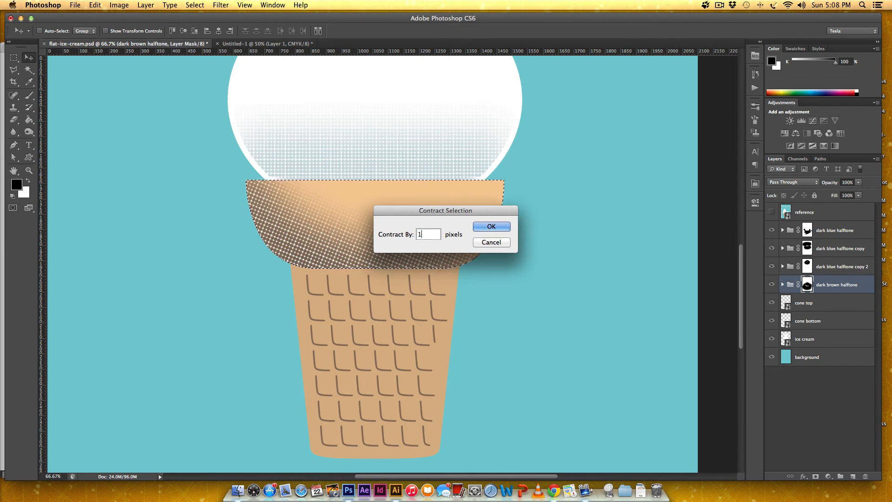
type("2")
key("Return")
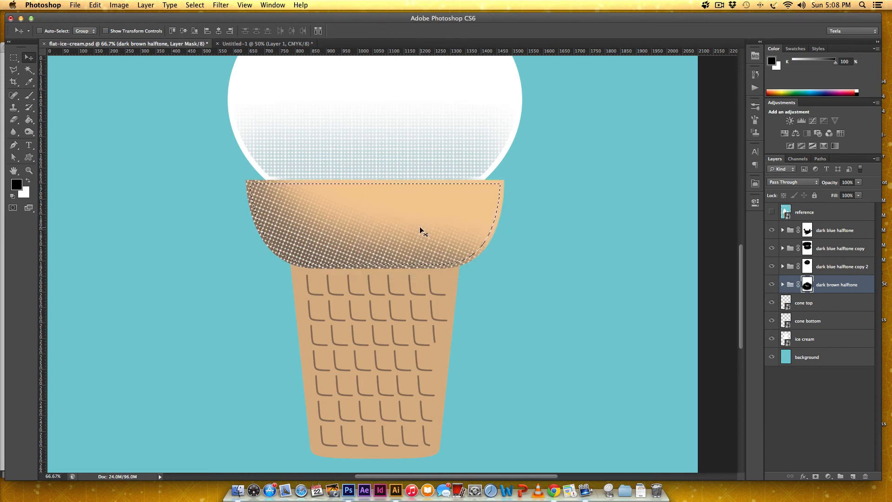
- Invert the contracted selection, mask out the brown halftone along the cone top's rim, and deselect
key("super+shift+i")
key("b")
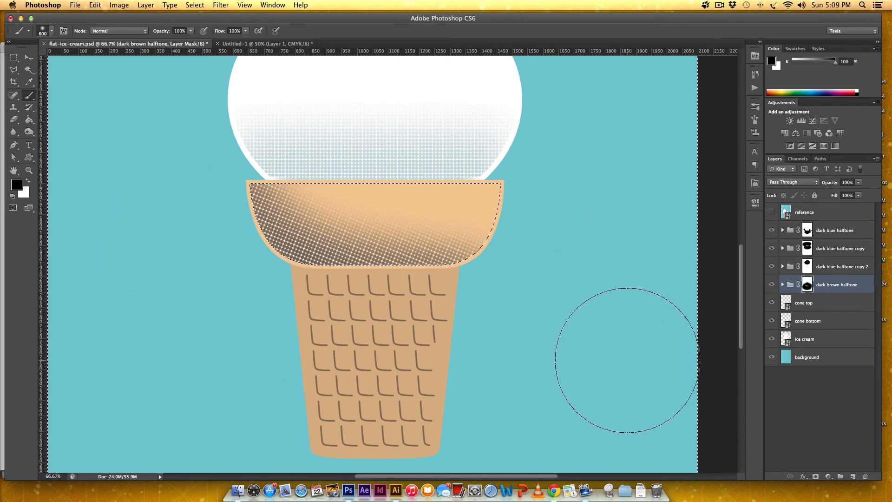
key("super+d")
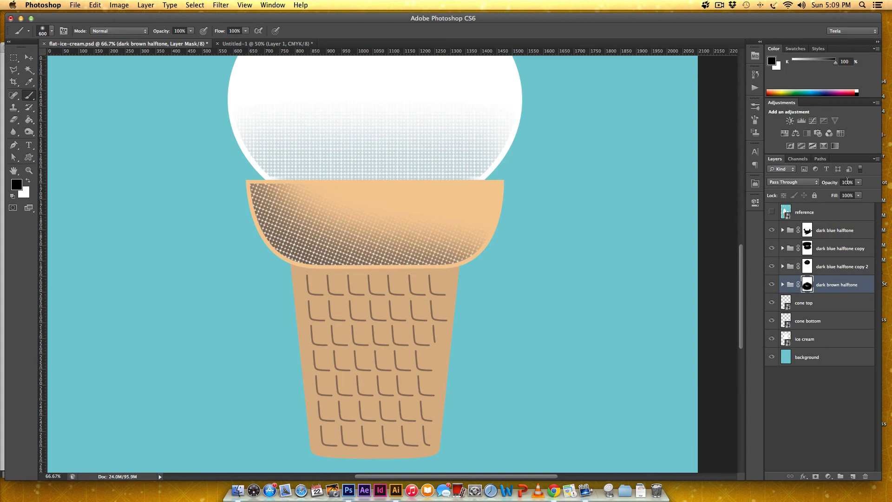
- Set the dark brown halftone group's opacity to 20% and check the shading on the whole ice cream
type("20")
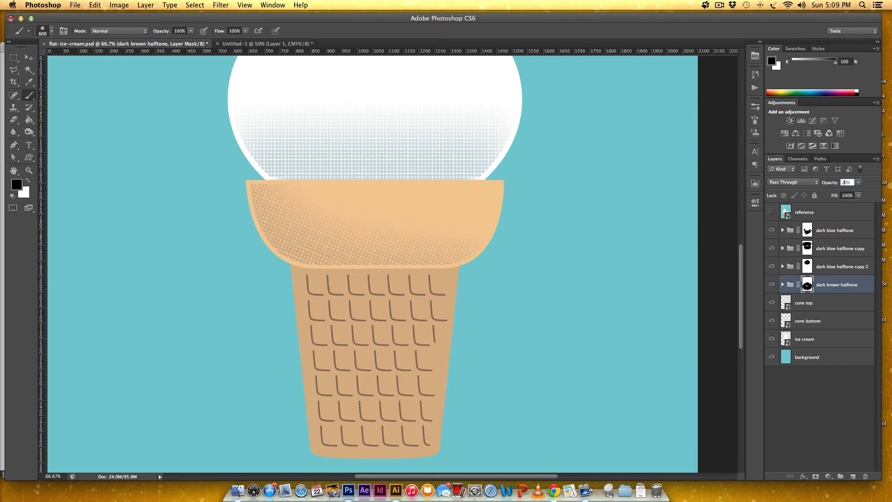
key("super+minus")
key("super+minus")
key("super+minus")
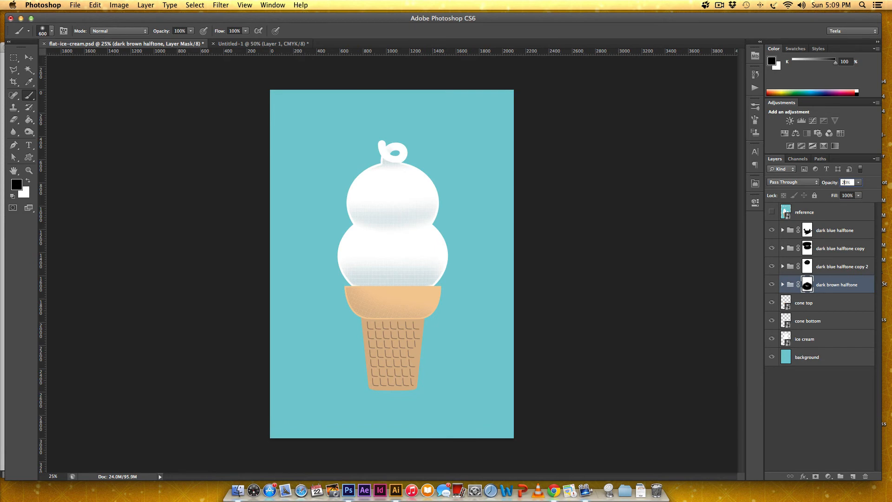
key("super+plus")
key("super+plus")
key("super+plus")
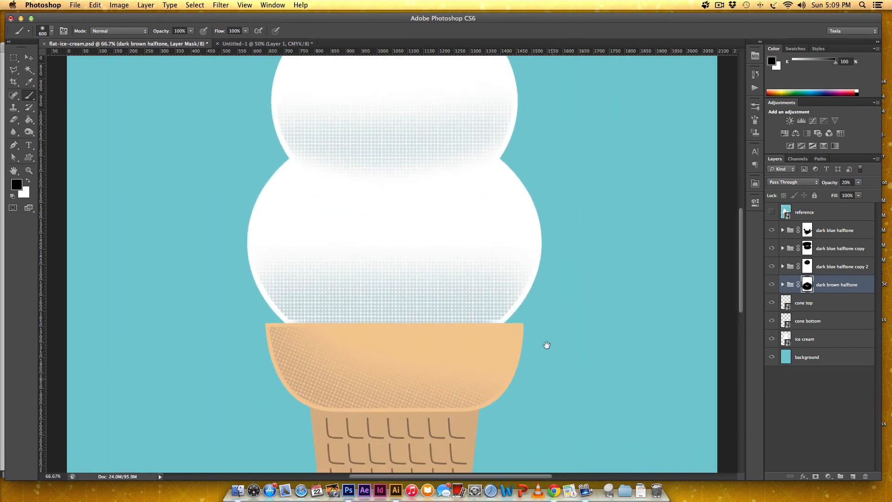
- Duplicate the dark brown halftone group below the original and delete the copy's layer mask
left_click_drag(547, 345, 538, 185)
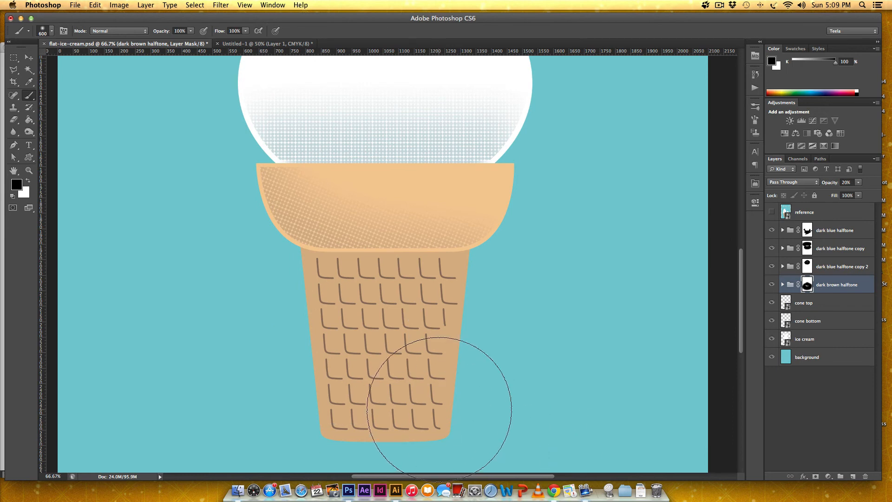
key("v")
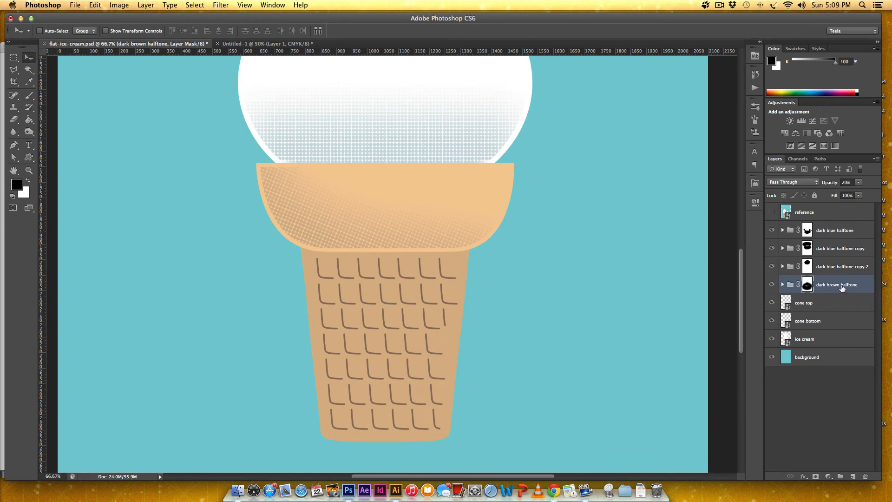
left_click_drag(842, 288, 842, 297)
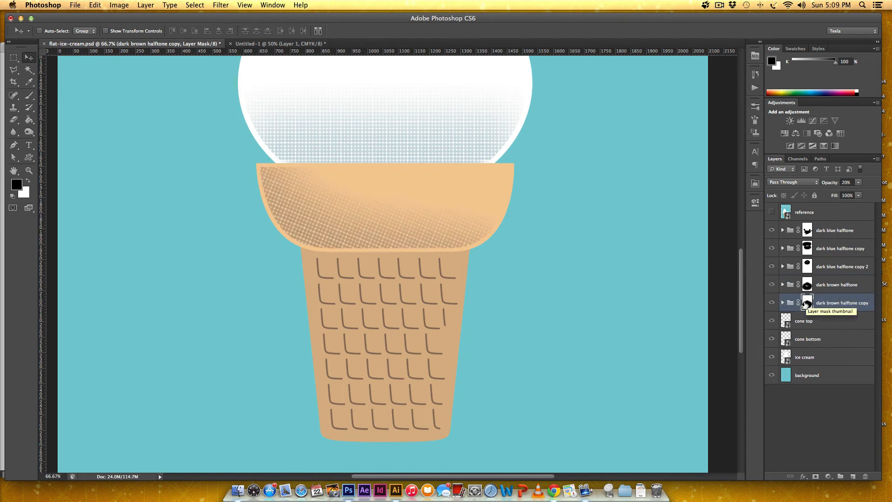
left_click_drag(806, 303, 865, 477)
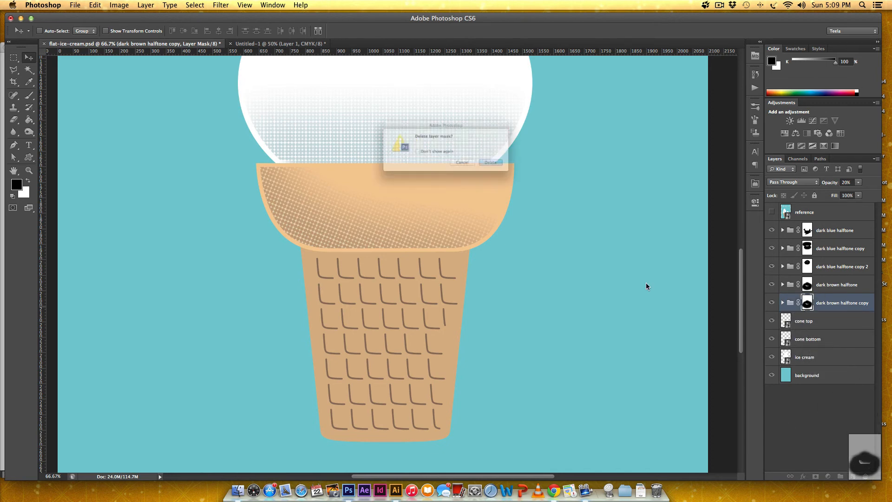
left_click(520, 172)
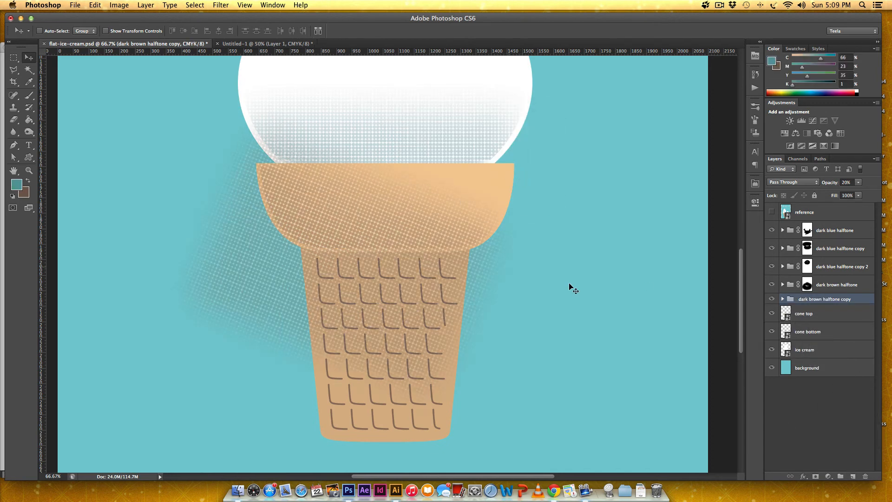
- Move the copied dark brown halftone down over the cone bottom's lower left part and set its group opacity to 100%
left_click_drag(409, 307, 409, 426)
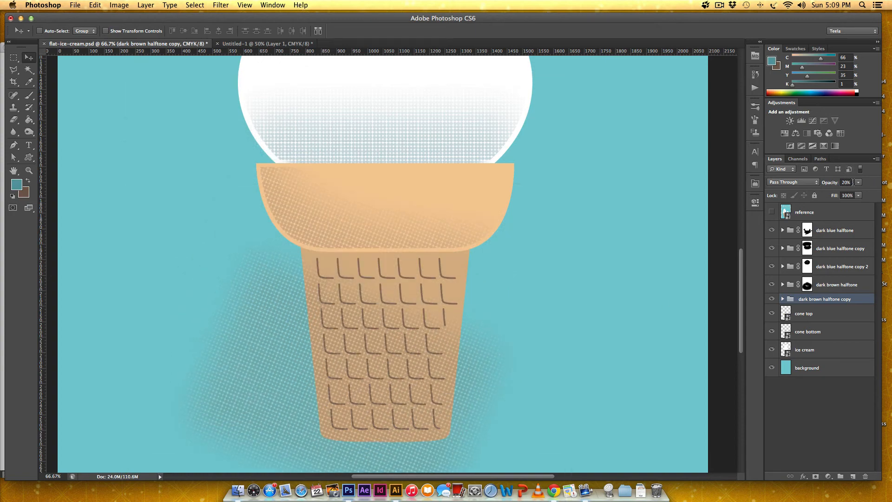
key("0")
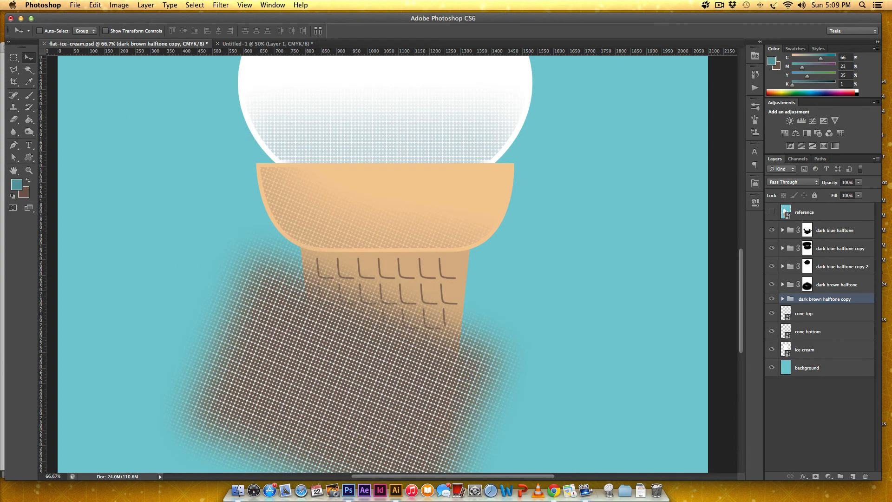
left_click_drag(310, 367, 300, 345)
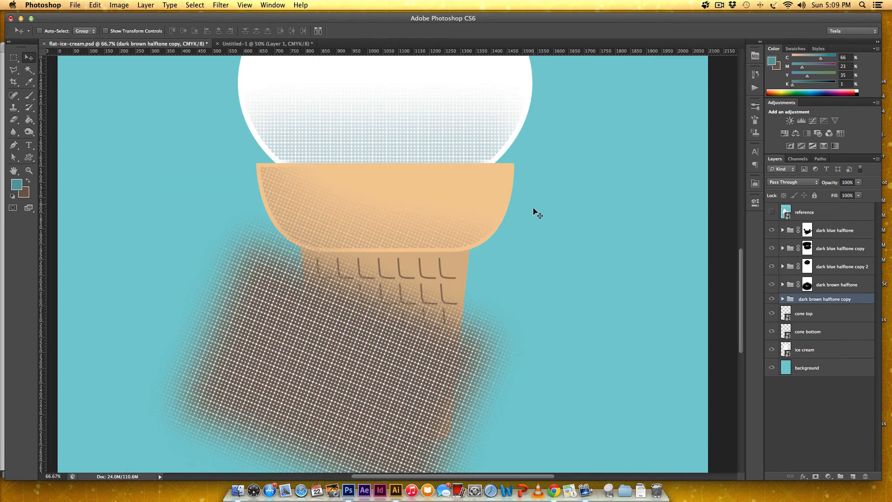
- Rotate the brown halftone copy about 22 degrees clockwise and shift it slightly so its faded edge crosses the cone bottom diagonally
key("super+t")
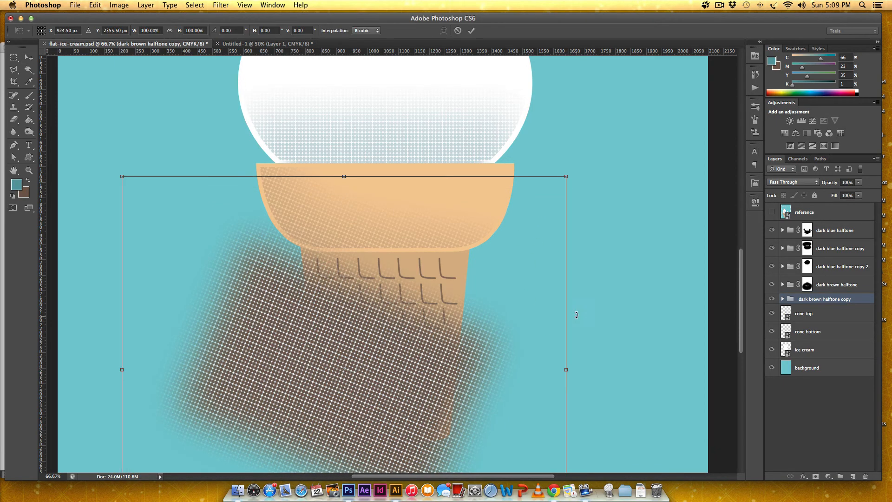
left_click_drag(574, 164, 639, 270)
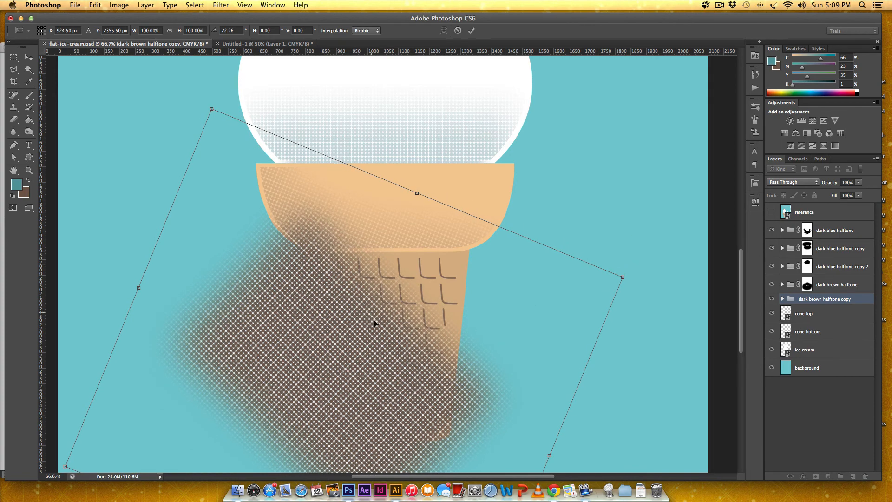
left_click_drag(374, 320, 405, 327)
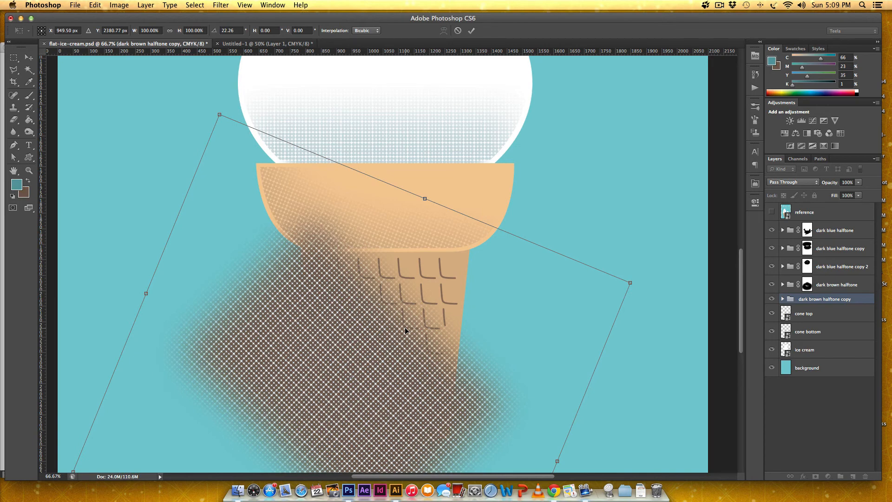
key("Return")
- Add a layer mask to the dark brown halftone copy, load the cone bottom's shape as a selection, and invert it
scroll(622, 210, "down", 8)
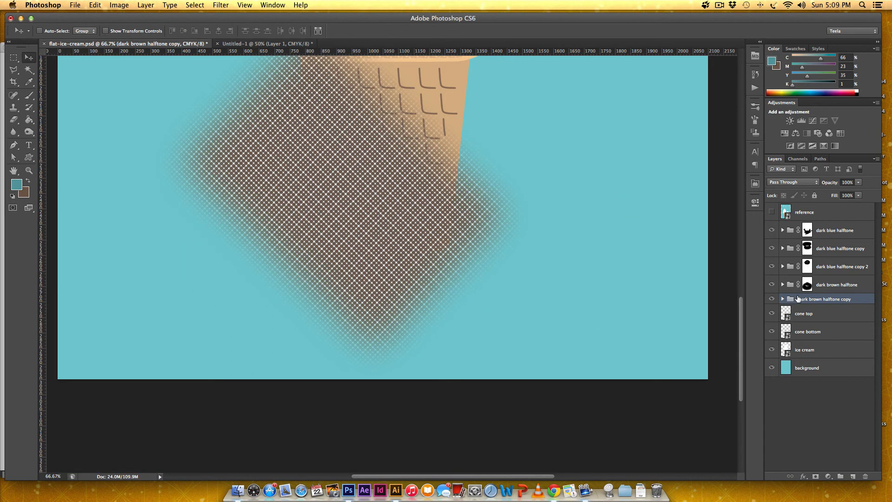
left_click(815, 476)
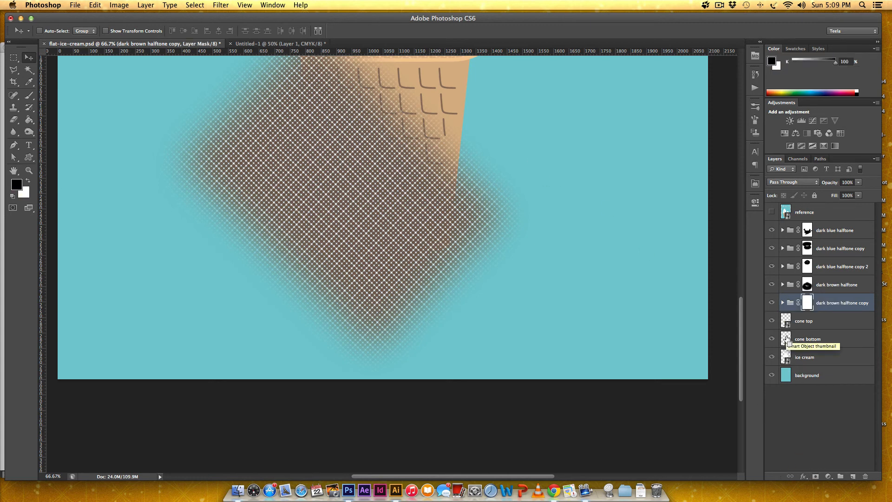
left_click(787, 339, "super")
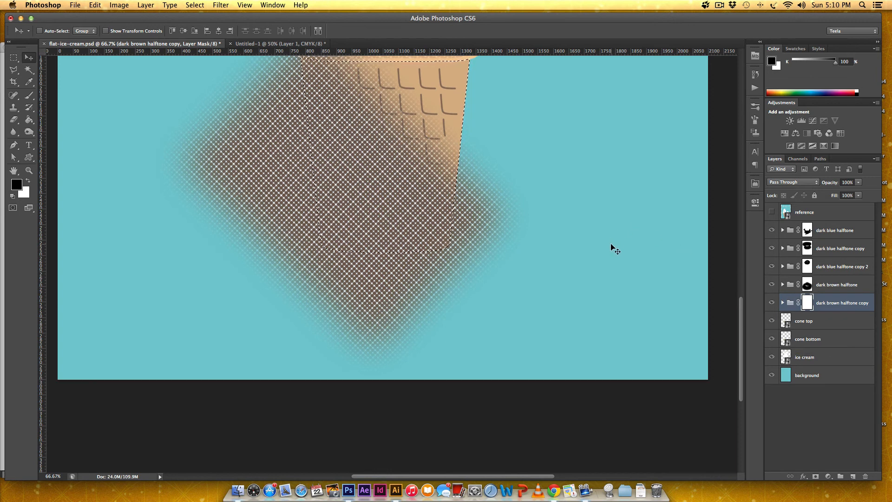
scroll(613, 247, "up", 5)
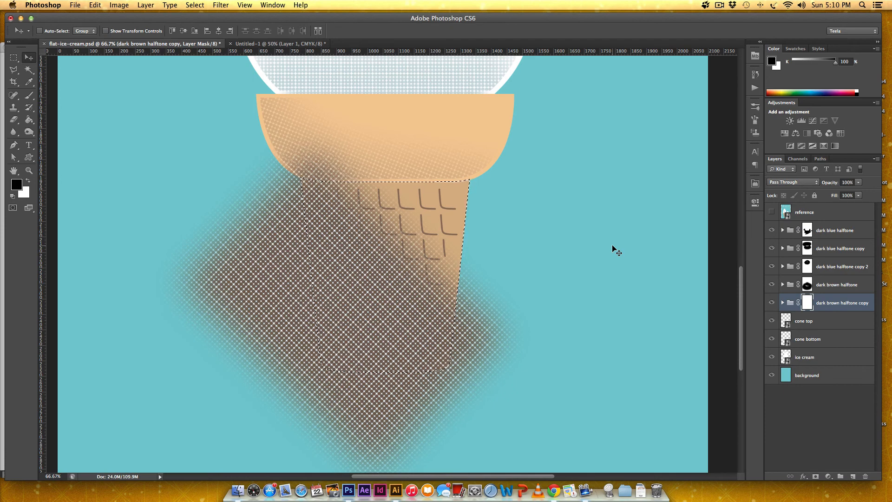
key("super+shift+i")
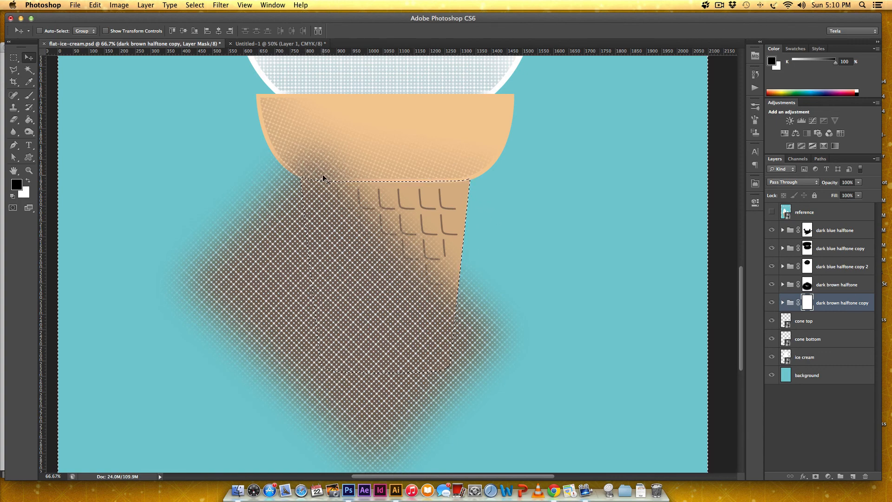
- Paint black on the mask with the 600 px brush to hide the brown halftone everywhere outside the cone bottom
key("b")
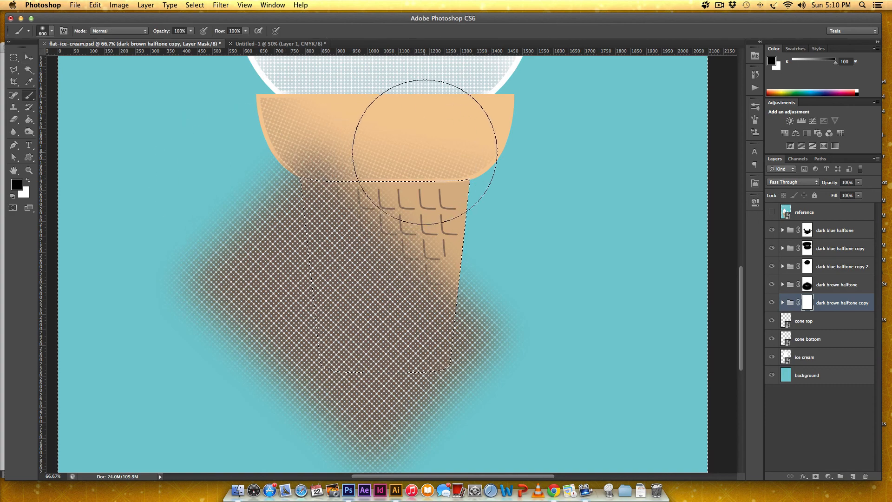
mouse_move(214, 172)
left_mouse_down()
mouse_move(182, 202)
mouse_move(190, 232)
mouse_move(244, 220)
mouse_move(267, 202)
mouse_move(398, 301)
mouse_move(525, 241)
mouse_move(521, 279)
mouse_move(563, 203)
left_mouse_up()
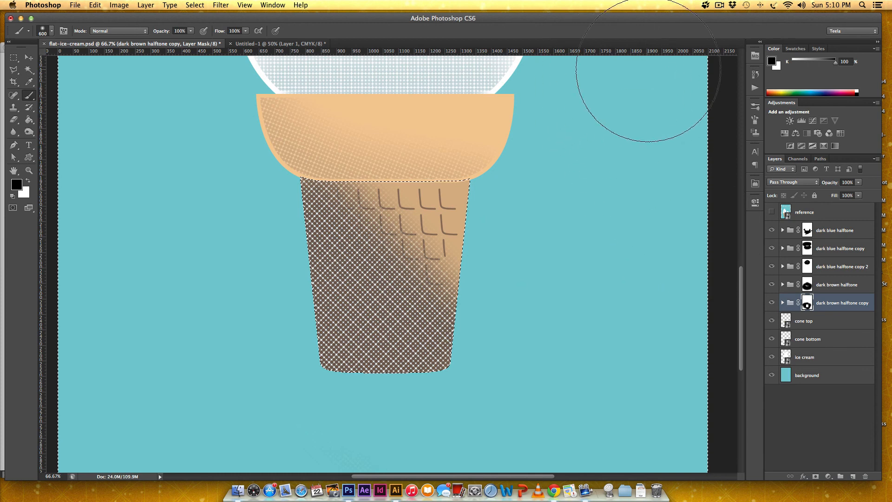
scroll(511, 353, "down", 3)
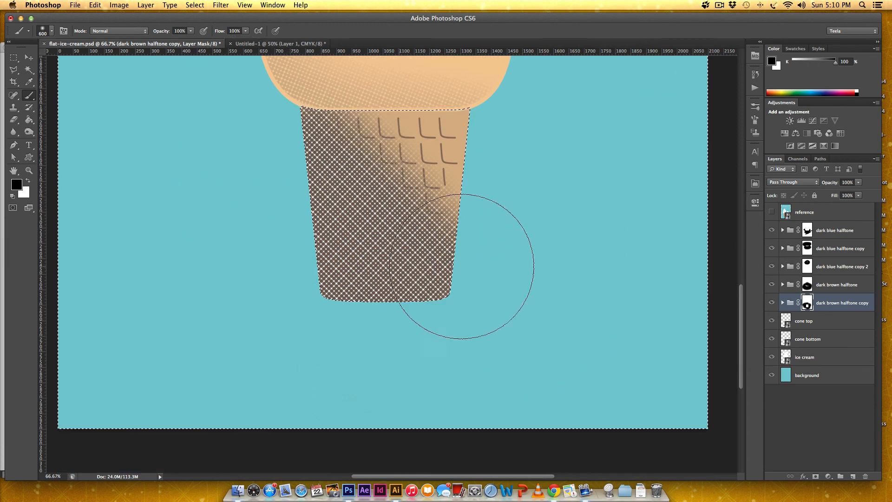
scroll(628, 313, "up", 5)
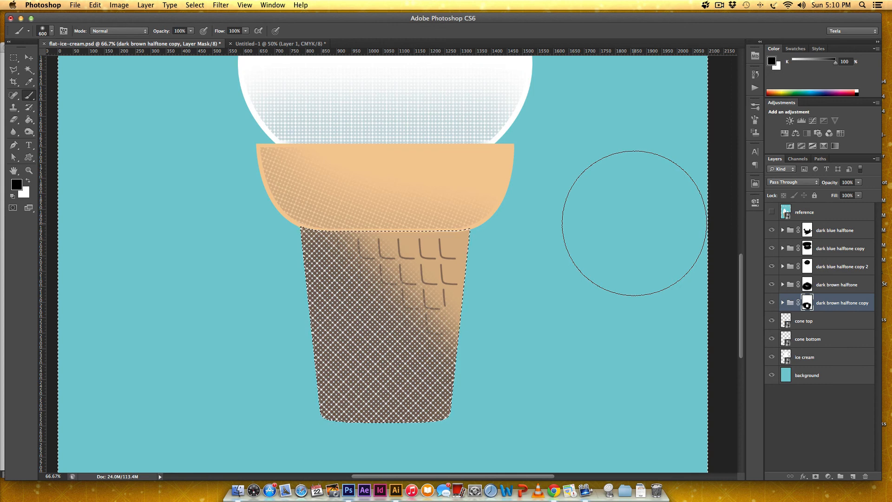
scroll(634, 223, "down", 3)
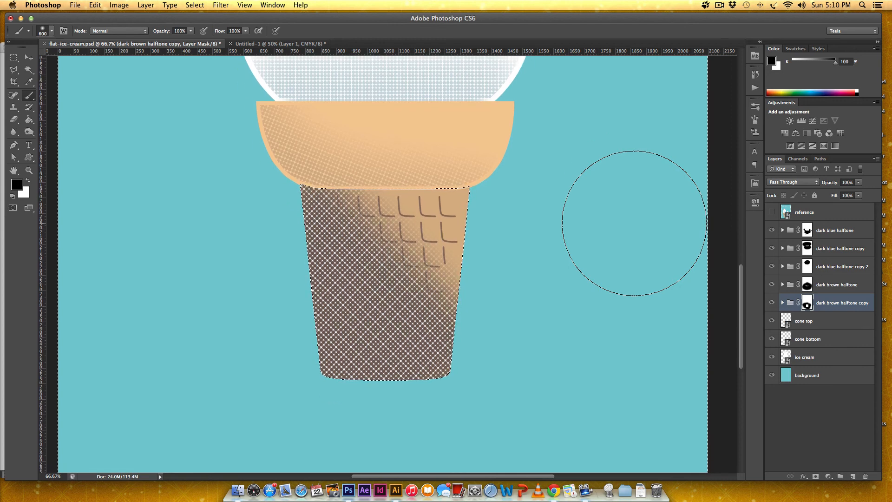
- Expand the inverted selection inward, mask out the brown halftone along the cone bottom's edges, and deselect
left_click(195, 5)
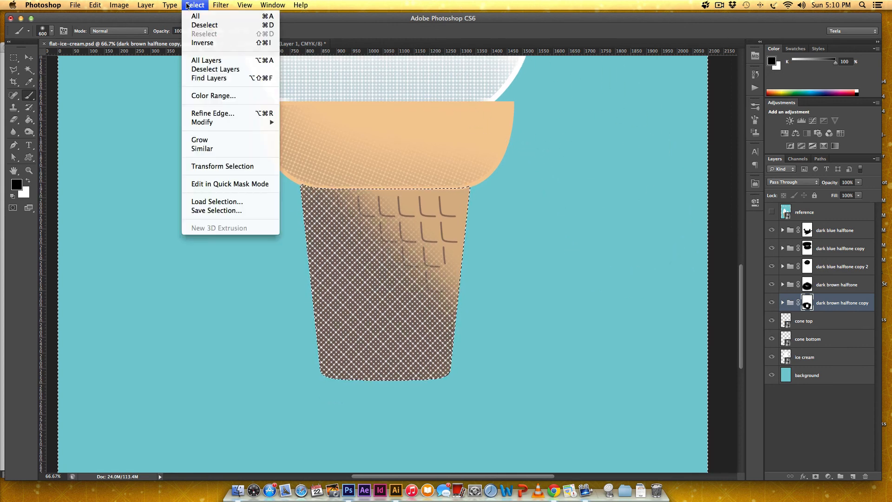
mouse_move(216, 124)
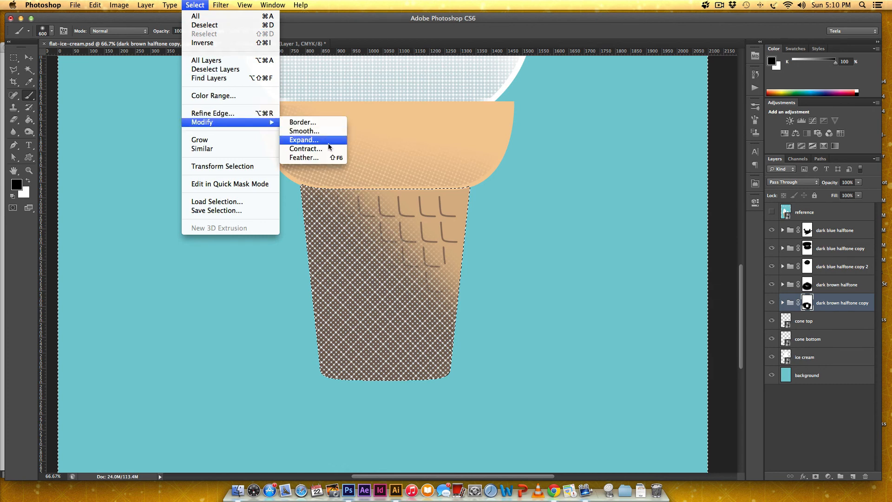
left_click(315, 144)
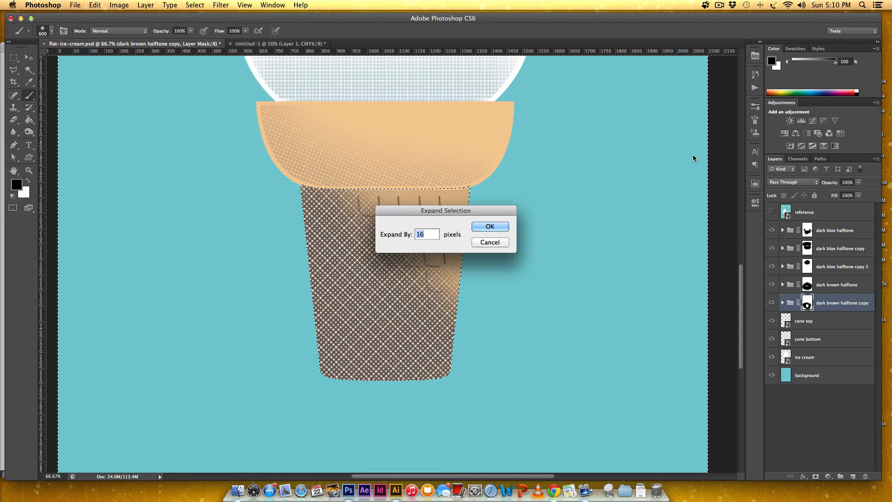
type("10")
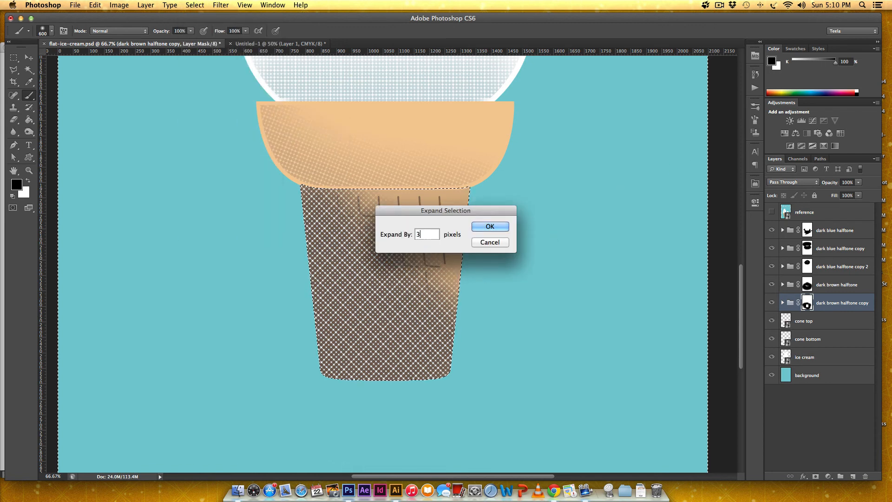
left_click(488, 226)
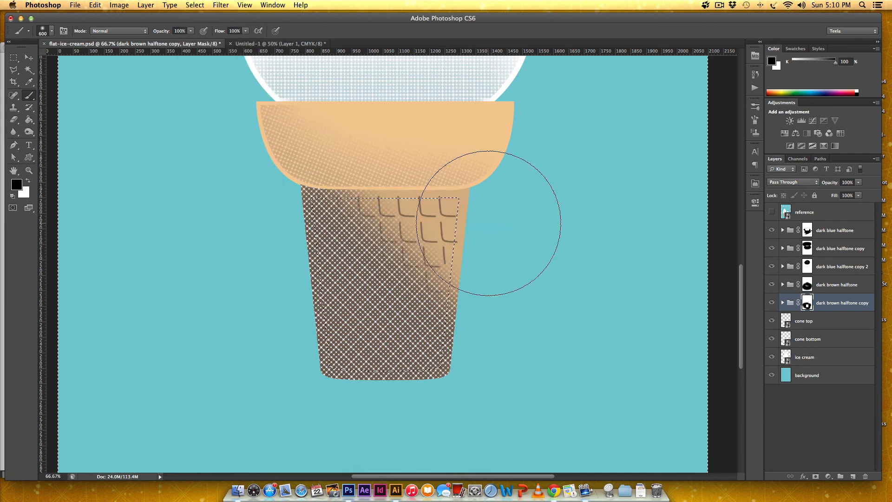
mouse_move(503, 351)
left_mouse_down()
mouse_move(465, 408)
mouse_move(415, 432)
mouse_move(411, 398)
mouse_move(267, 186)
mouse_move(378, 179)
mouse_move(318, 229)
left_mouse_up()
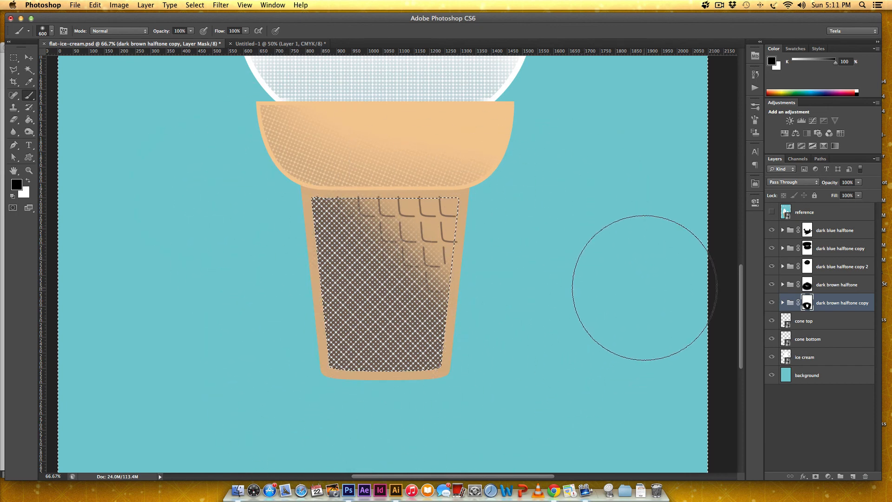
key("super+d")
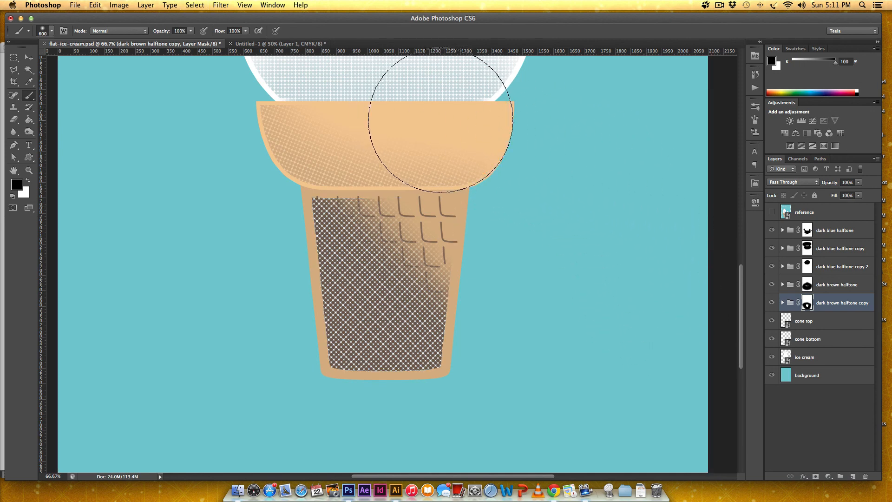
- Brush the halftone away from the cone bottom's upper right, leaving shading at the lower left, and set the group's opacity to 40%
mouse_move(371, 106)
left_mouse_down()
mouse_move(424, 166)
mouse_move(372, 135)
mouse_move(443, 210)
mouse_move(448, 194)
mouse_move(505, 274)
mouse_move(404, 169)
mouse_move(426, 237)
mouse_move(397, 196)
mouse_move(393, 187)
mouse_move(465, 277)
mouse_move(416, 250)
mouse_move(415, 261)
mouse_move(407, 255)
mouse_move(403, 184)
left_mouse_up()
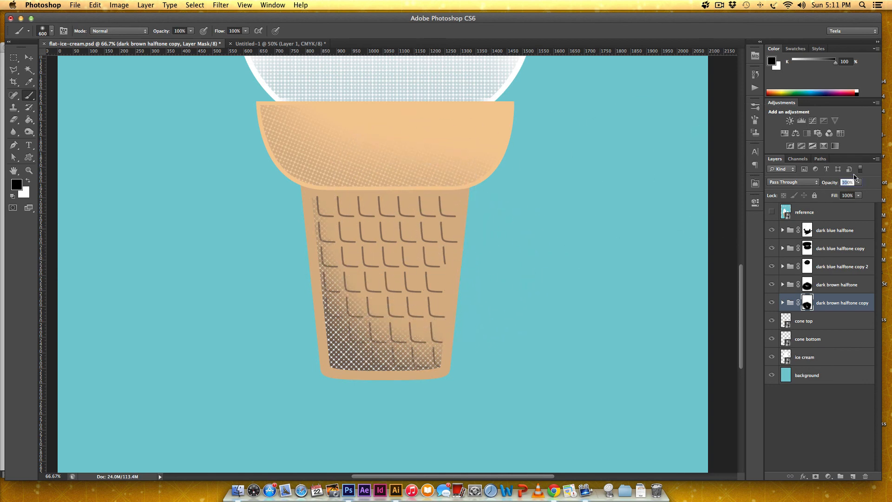
type("40")
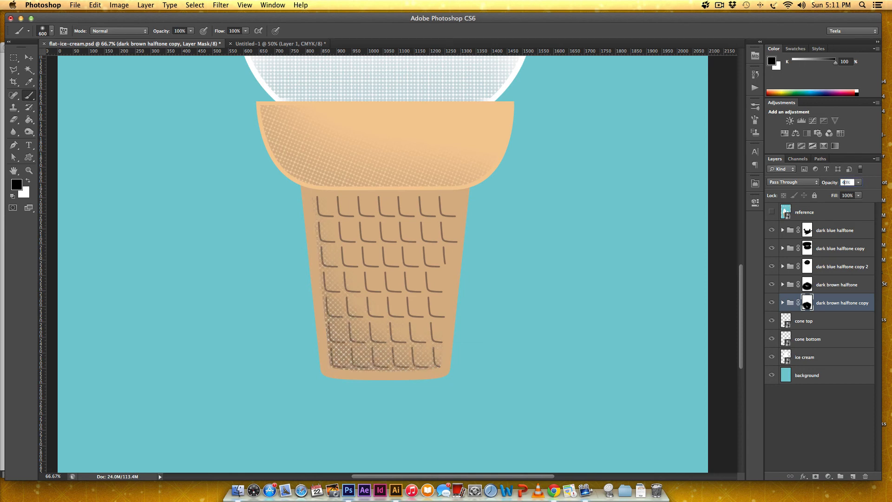
key("Return")
- Set the cone top's dark brown halftone group to 30% opacity, comparing the whole ice cream with the reference before and after
key("super+minus")
key("super+minus")
key("super+minus")
key("super+minus")
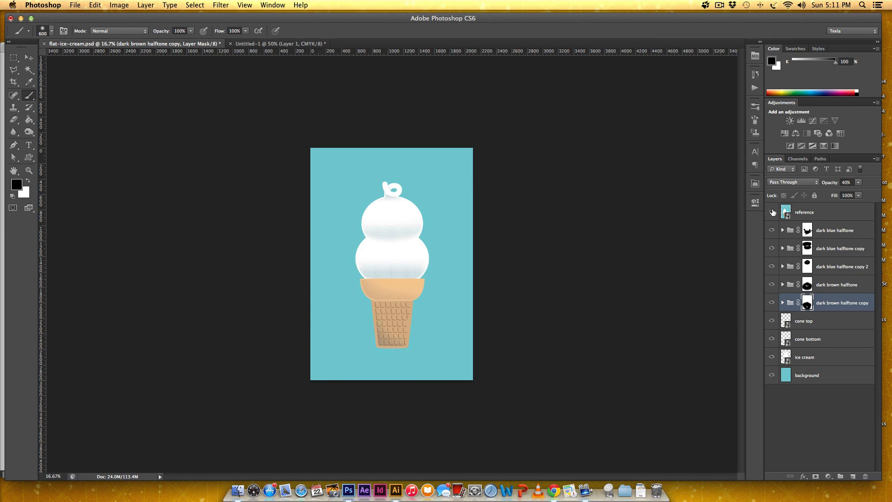
left_click(773, 212)
left_click(773, 212)
left_click(823, 284)
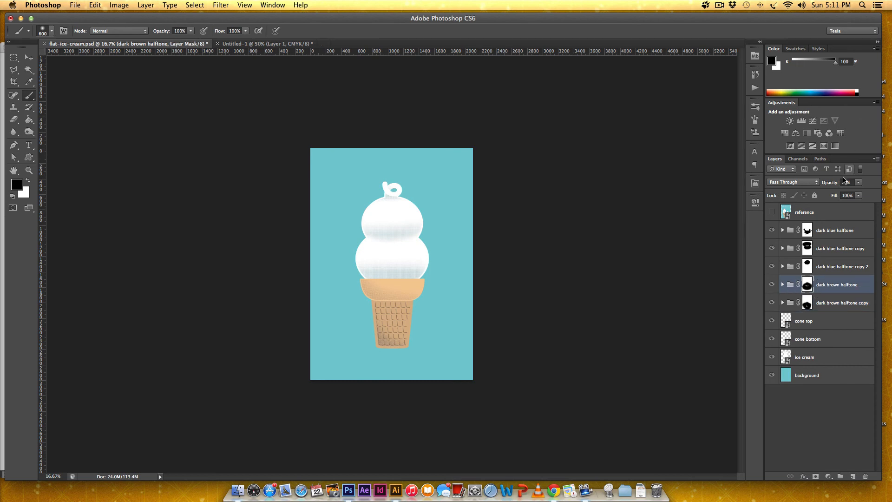
type("3")
key("Return")
key("v")
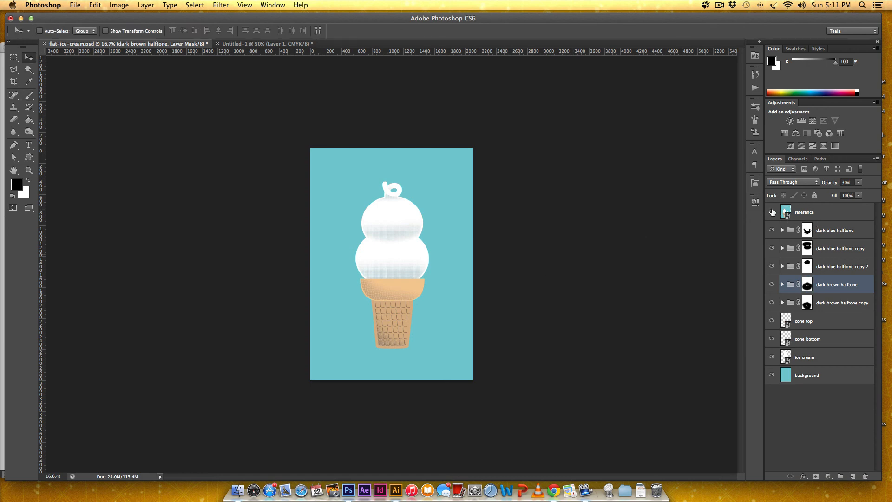
left_click(772, 212)
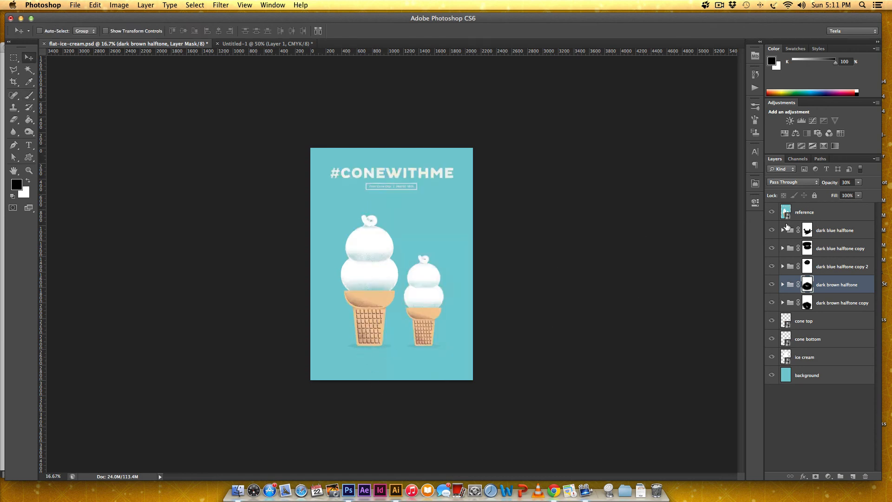
left_click(772, 212)
- Duplicate the dark blue halftone group, place the copy directly above the background, and delete the copy's layer mask
key("super+equal")
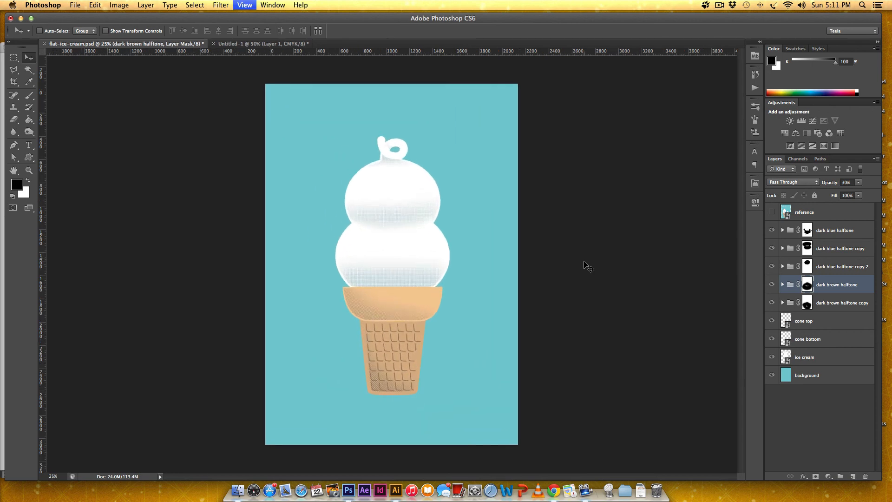
scroll(567, 272, "down", 3)
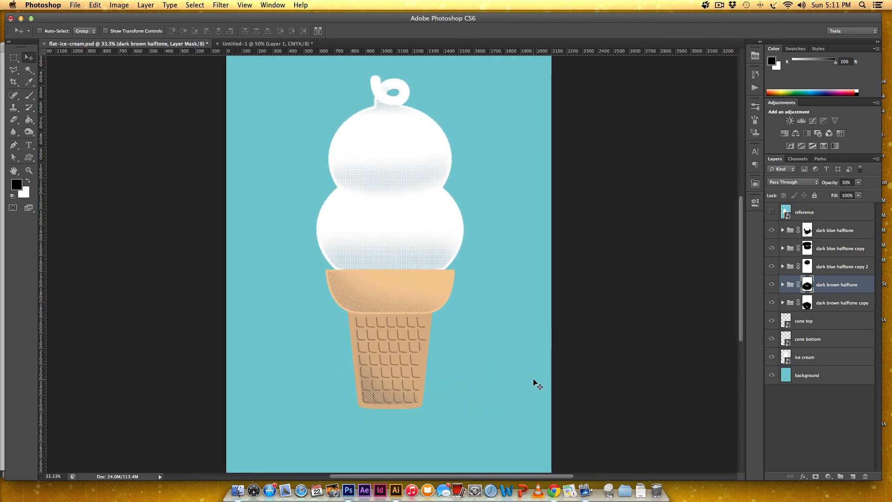
left_click(807, 232)
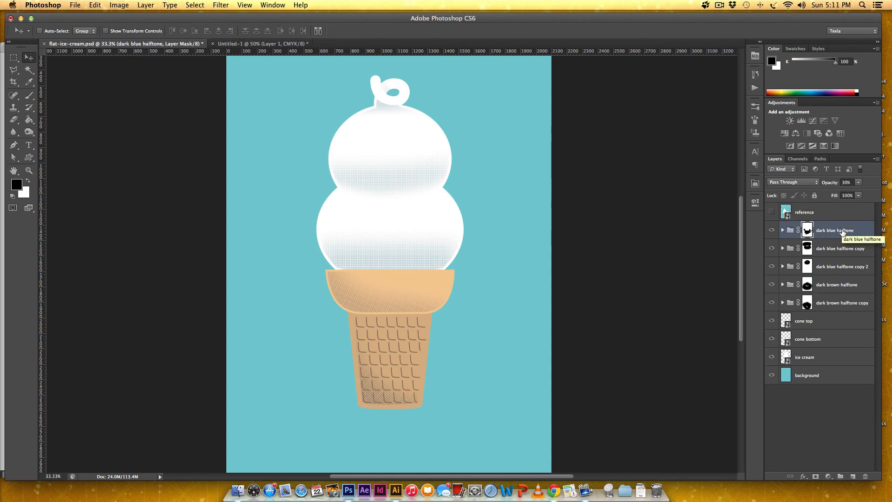
left_click_drag(842, 233, 837, 321)
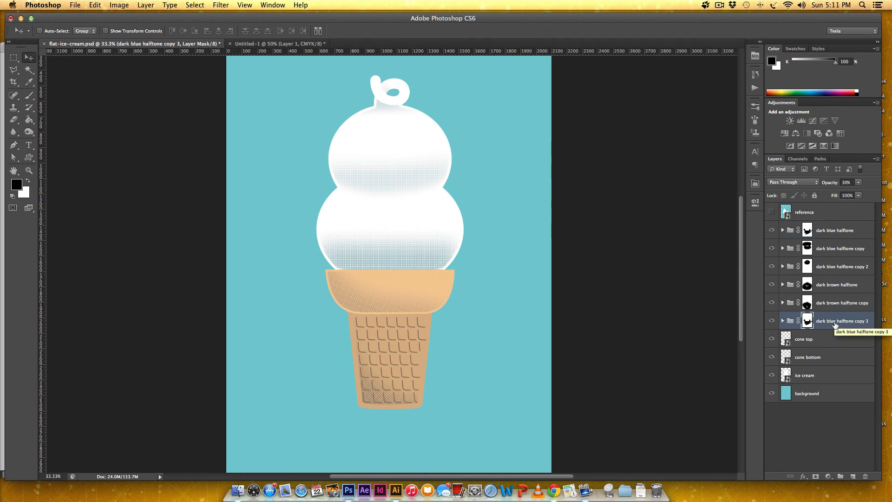
left_click_drag(835, 325, 865, 476)
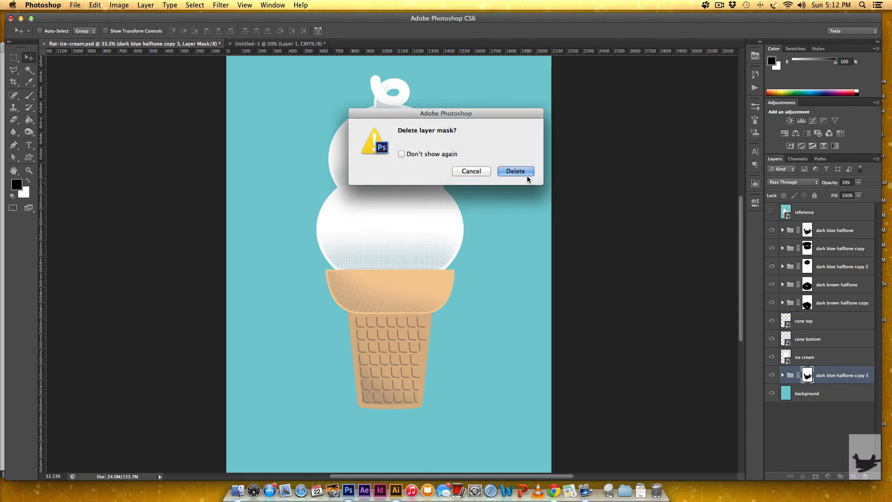
left_click(526, 173)
- Move the copied dark blue halftone down behind the base of the cone and set its group opacity to 100%
left_click_drag(460, 311, 455, 430)
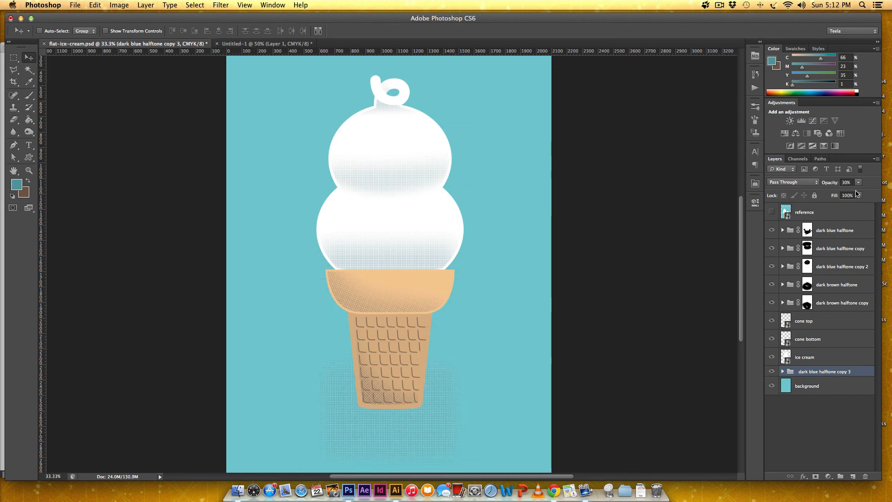
type("100")
key("Return")
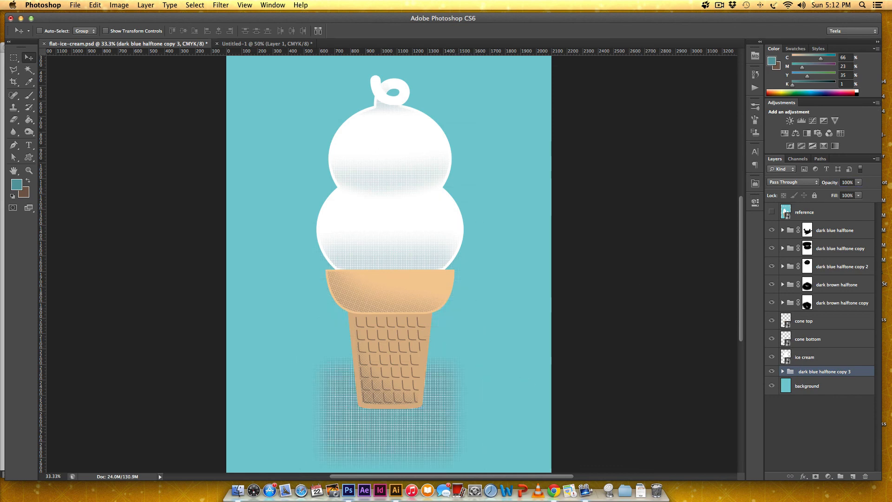
key("super+plus")
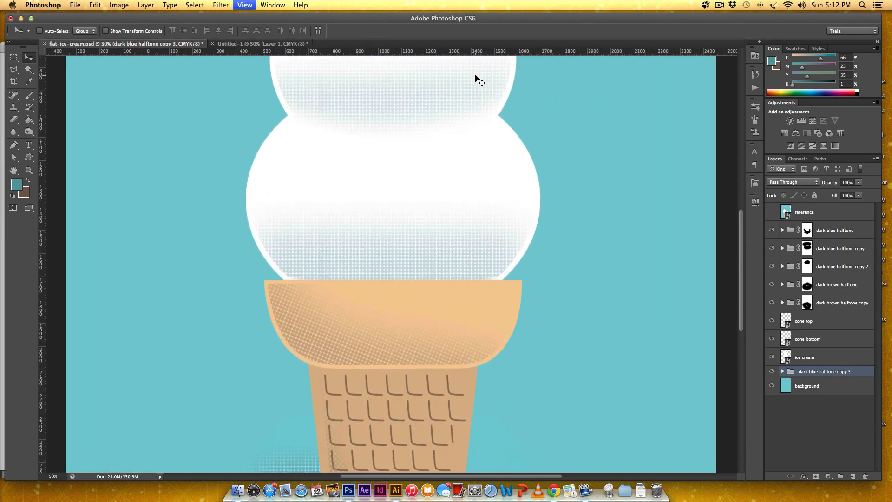
scroll(620, 240, "down", 3)
scroll(620, 240, "down", 4)
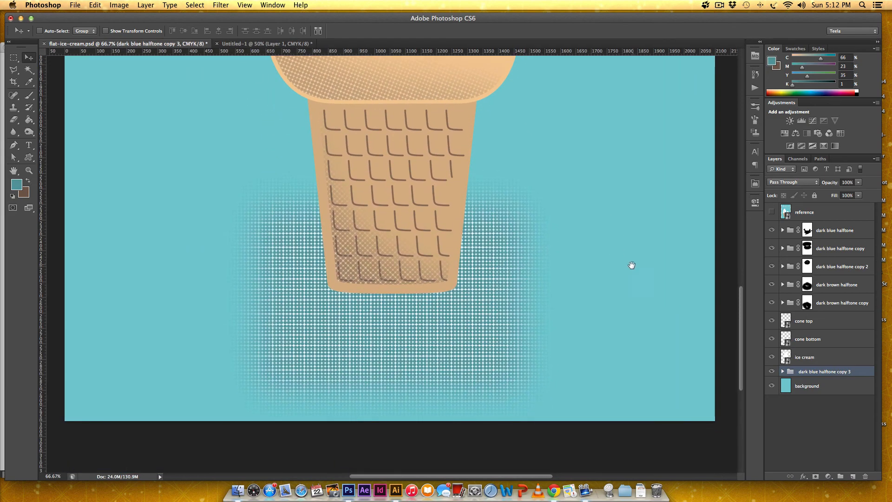
left_click_drag(549, 390, 541, 344)
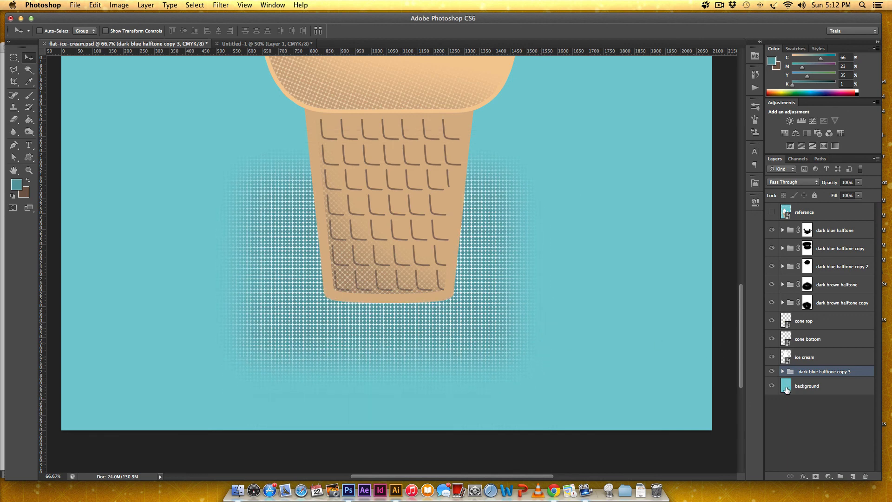
- Add a layer mask to the copied halftone group, brush out everything outside a wide flat ellipse around the cone's base, and deselect
left_click(816, 477)
left_click(13, 57)
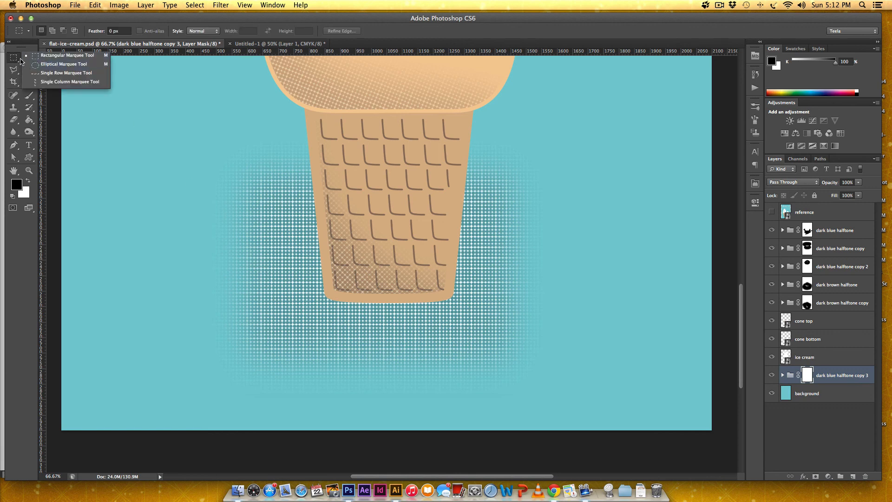
left_click(45, 65)
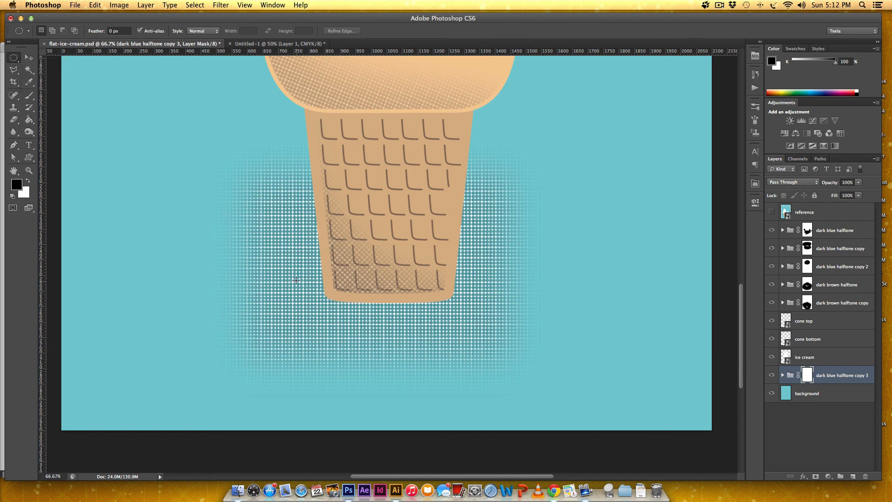
left_click_drag(261, 255, 522, 321)
key("super+shift+i")
key("b")
mouse_move(546, 190)
left_mouse_down()
mouse_move(368, 214)
mouse_move(657, 195)
mouse_move(257, 245)
mouse_move(522, 328)
mouse_move(587, 339)
mouse_move(600, 329)
mouse_move(320, 427)
mouse_move(292, 358)
mouse_move(572, 382)
mouse_move(665, 284)
left_mouse_up()
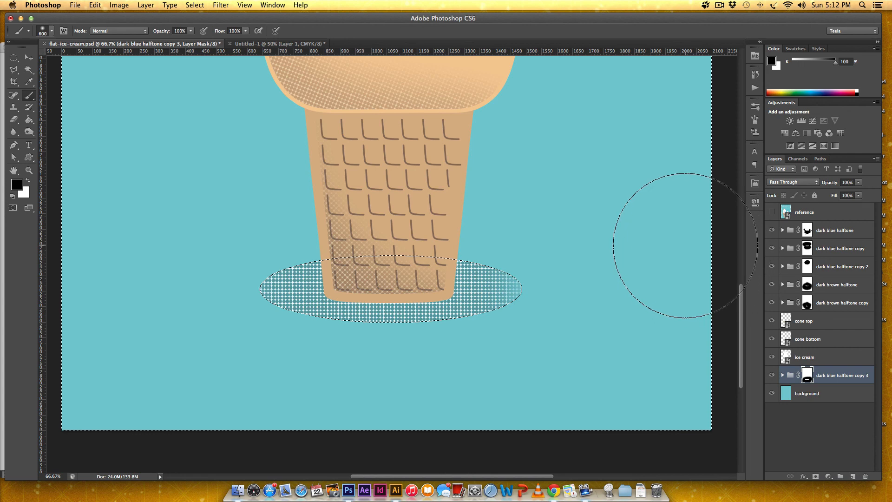
key("ctrl+d")
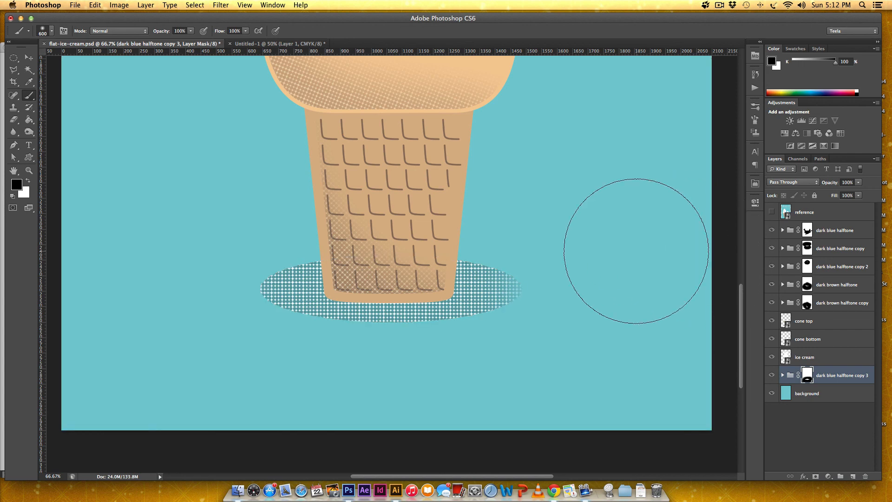
- Set the elliptical ground shadow group's blend mode to Multiply and its opacity to 30%
key("super+minus")
key("super+minus")
key("super+minus")
key("super+minus")
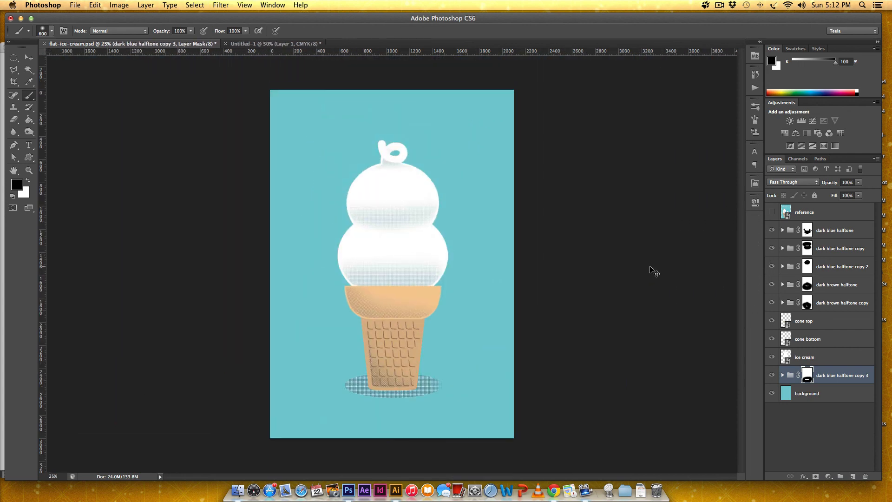
key("super+plus")
key("super+plus")
key("super+plus")
key("super+plus")
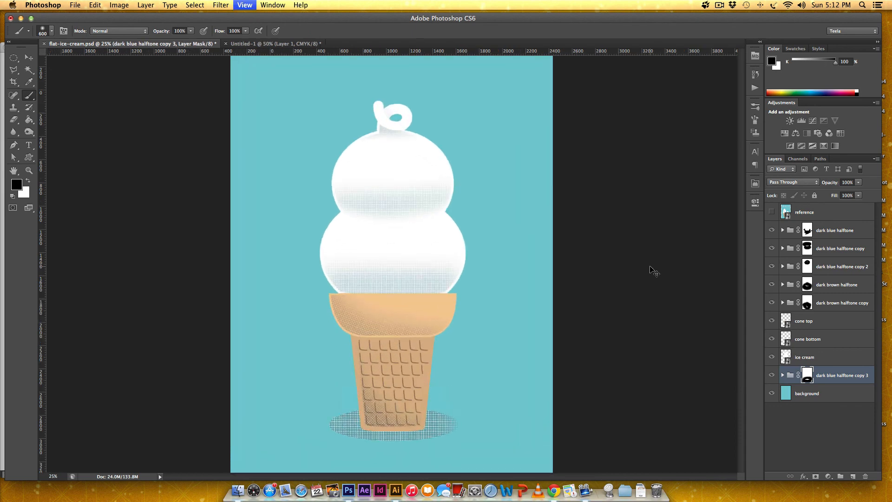
scroll(617, 325, "down", 5)
key("super+r")
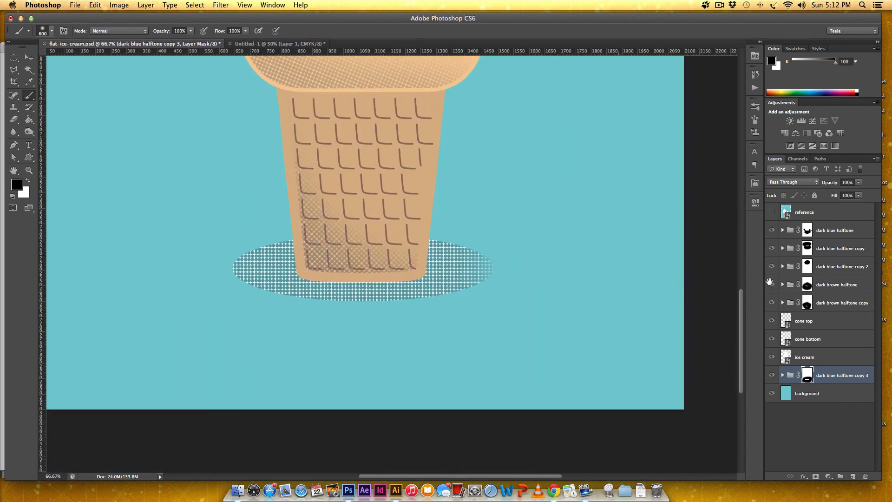
left_click(800, 184)
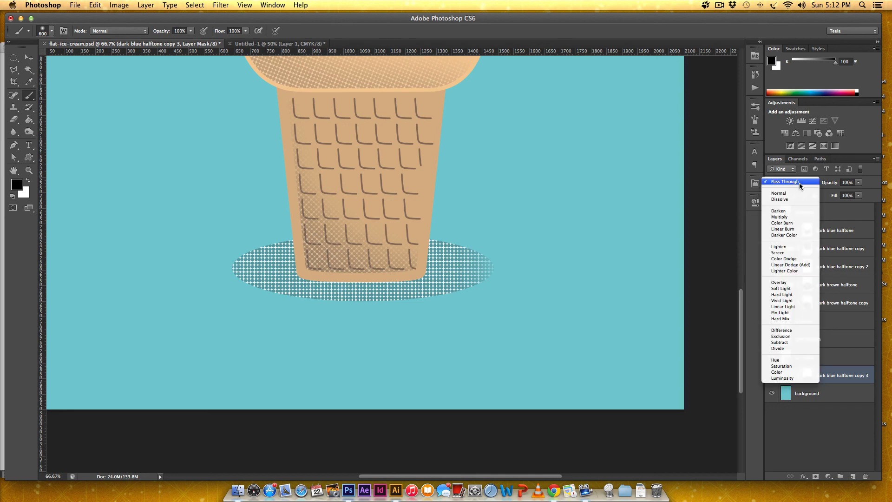
left_click(793, 217)
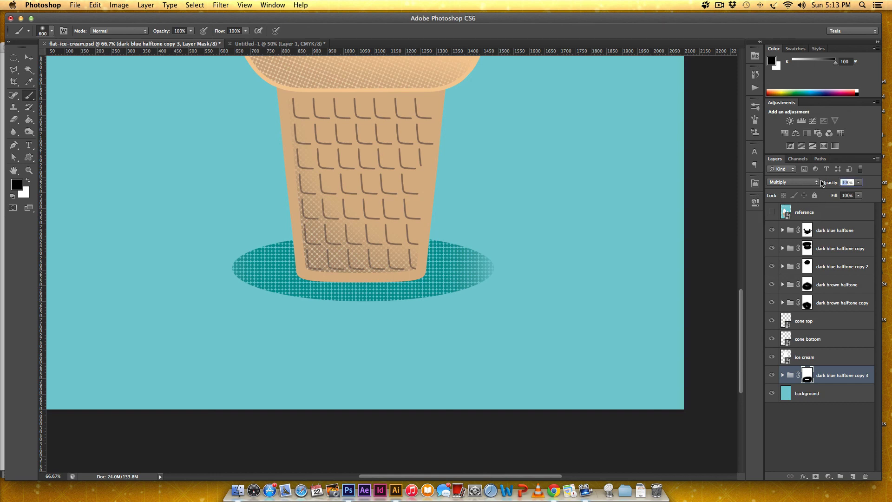
type("50")
key("Return")
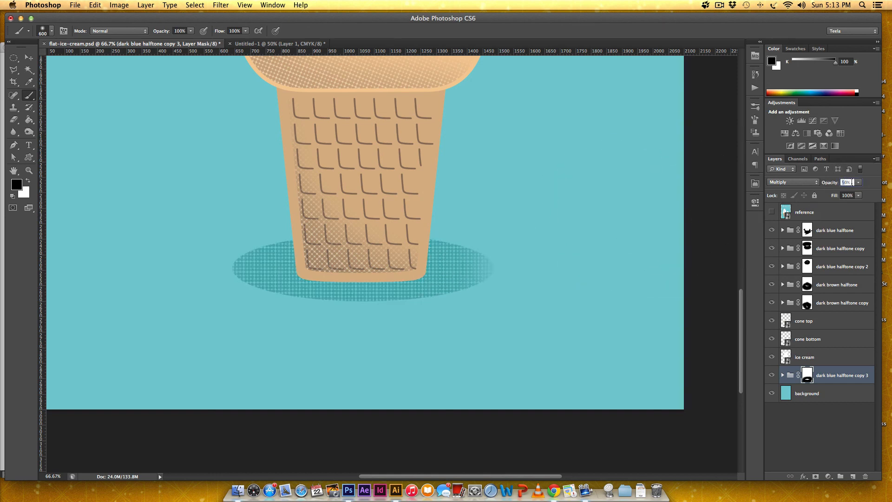
key("Return")
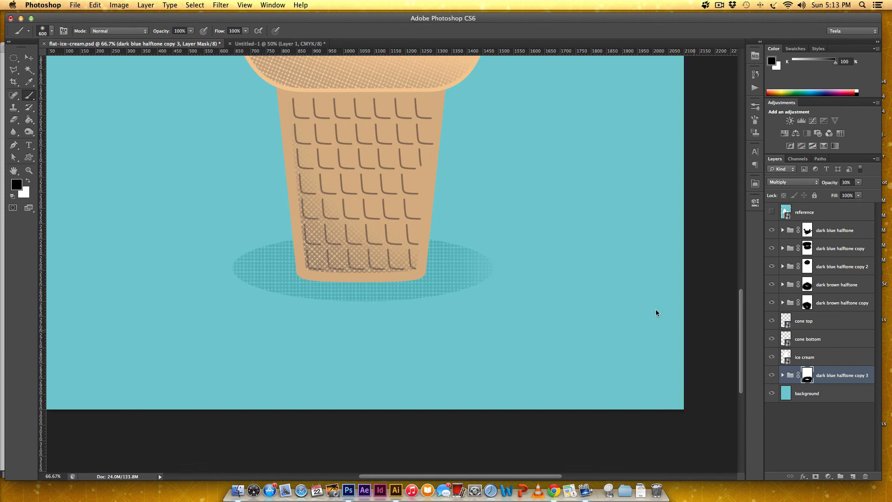
- Reduce the brush size to 175 and paint on the mask along the ground shadow's outer edges to soften them
key("bracketleft")
key("bracketleft")
key("bracketleft")
key("bracketleft")
key("bracketleft")
key("bracketleft")
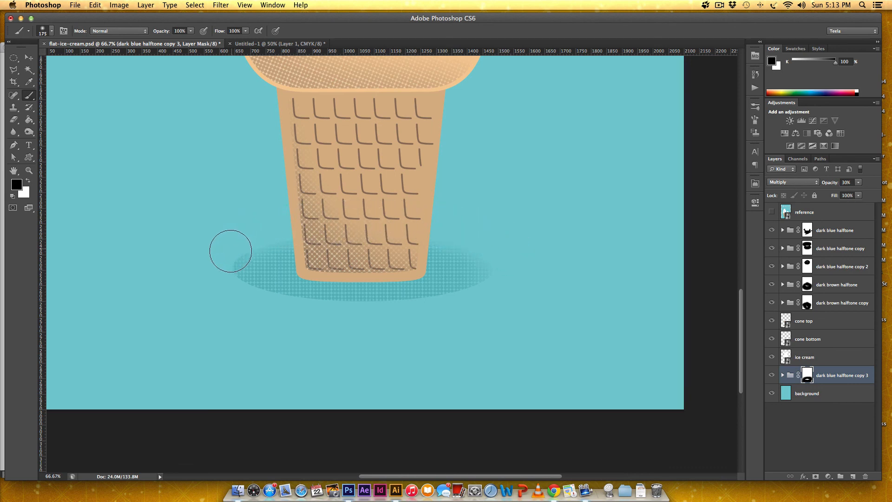
left_click_drag(230, 251, 236, 299)
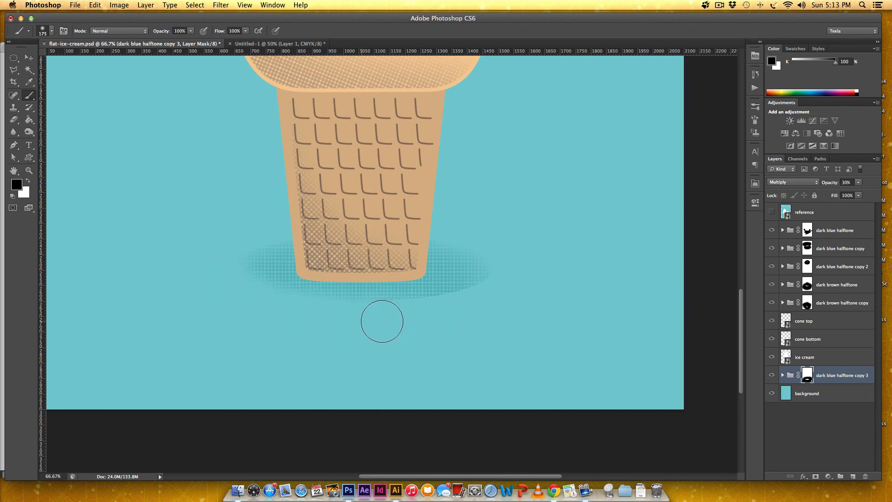
mouse_move(382, 321)
left_mouse_down()
mouse_move(426, 326)
mouse_move(412, 322)
mouse_move(491, 308)
left_mouse_up()
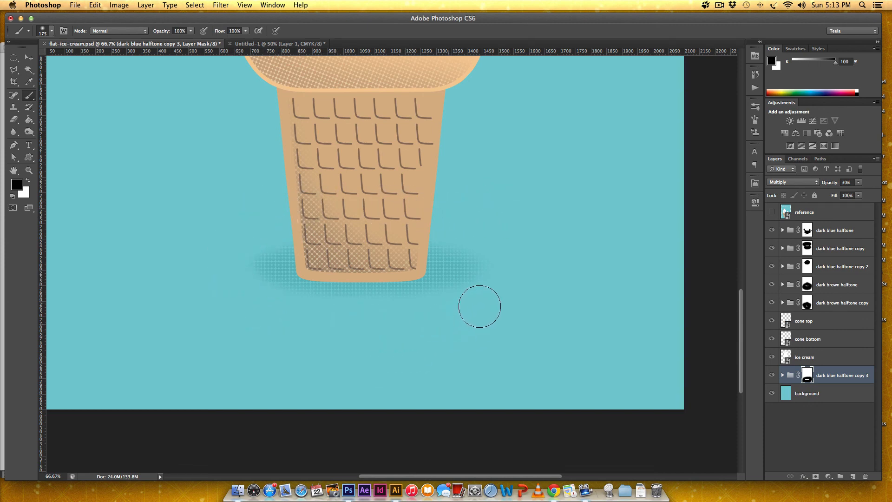
mouse_move(483, 304)
left_mouse_down()
mouse_move(486, 244)
mouse_move(453, 219)
left_mouse_up()
- Examine the whole ice cream with its ground shadow and compare it with the reference layer, leaving the reference hidden
key("super+minus")
key("super+minus")
key("super+minus")
key("super+minus")
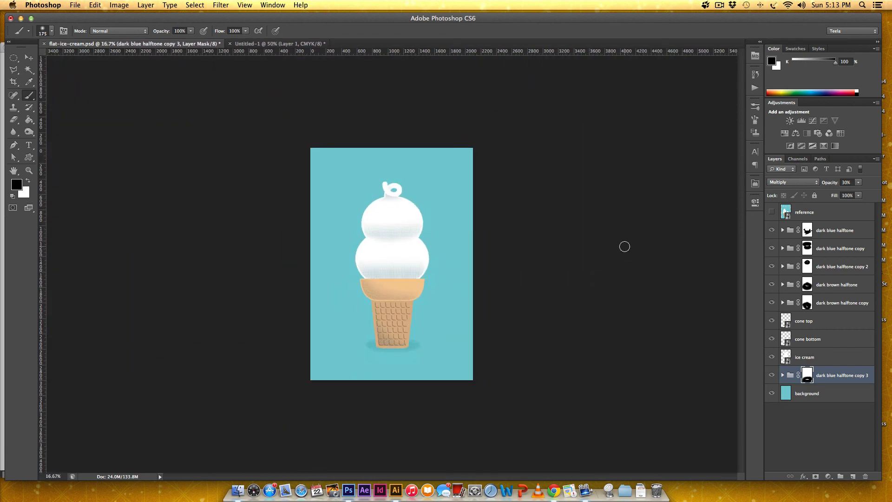
key("v")
key("super+plus")
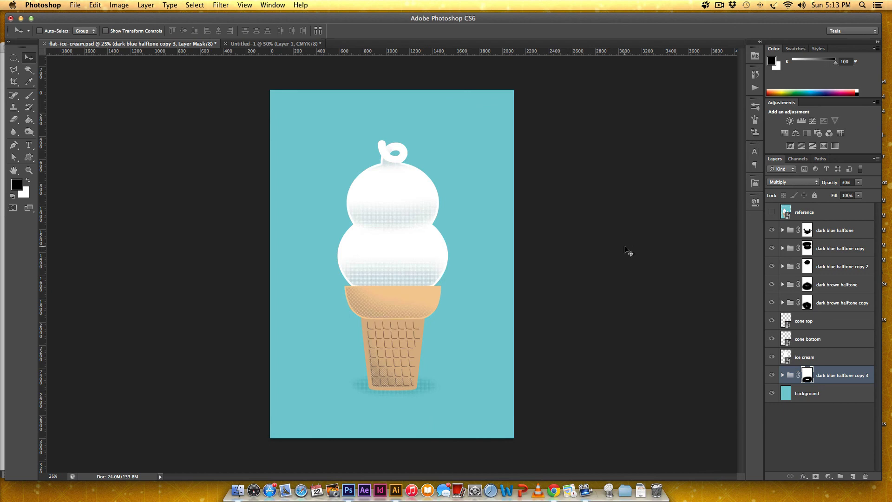
left_click(773, 212)
left_click(773, 212)
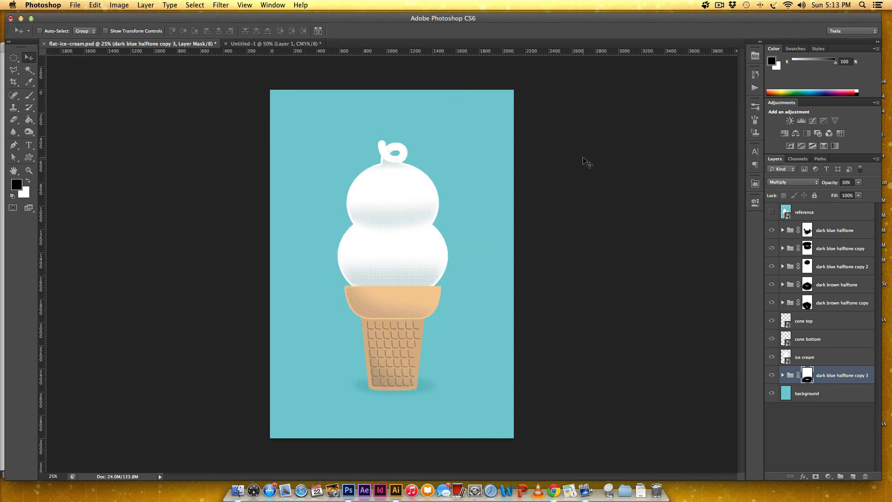